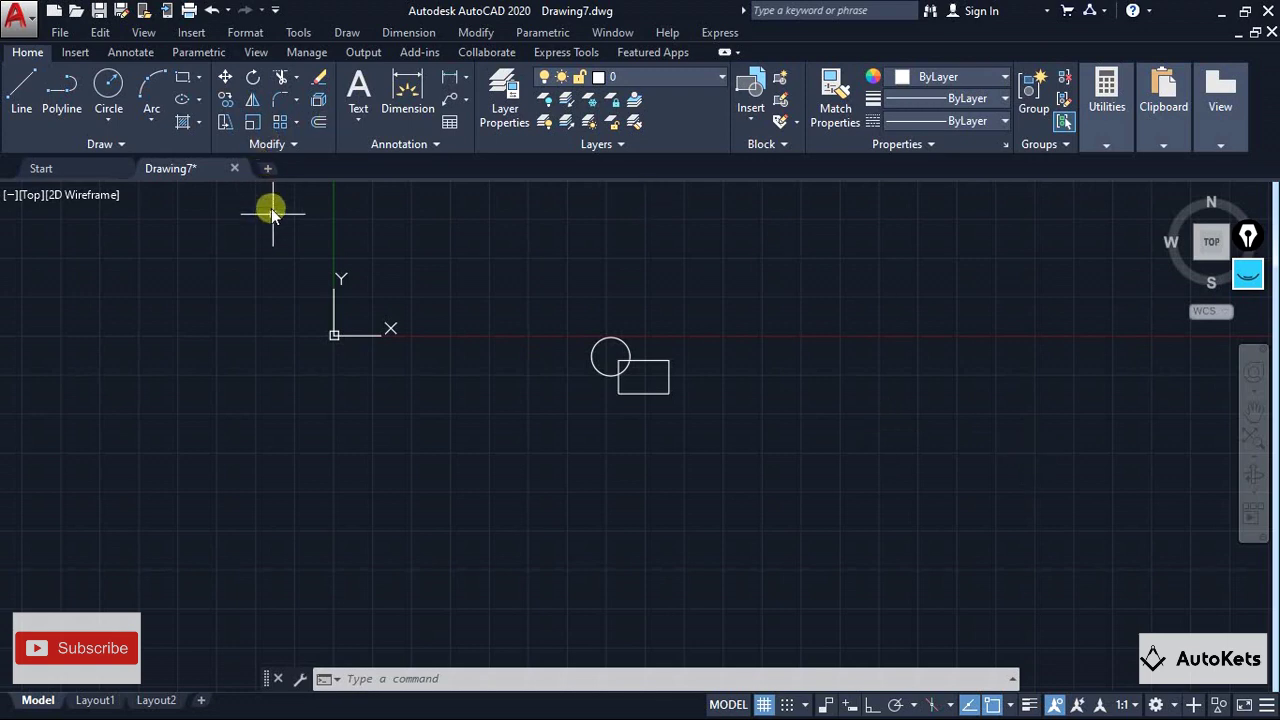
Draw a freehand rectangle in the empty area beside the existing circle-and-rectangle block
{"action": "scroll", "coordinate": [688, 396], "scroll_direction": "up", "scroll_amount": 2}
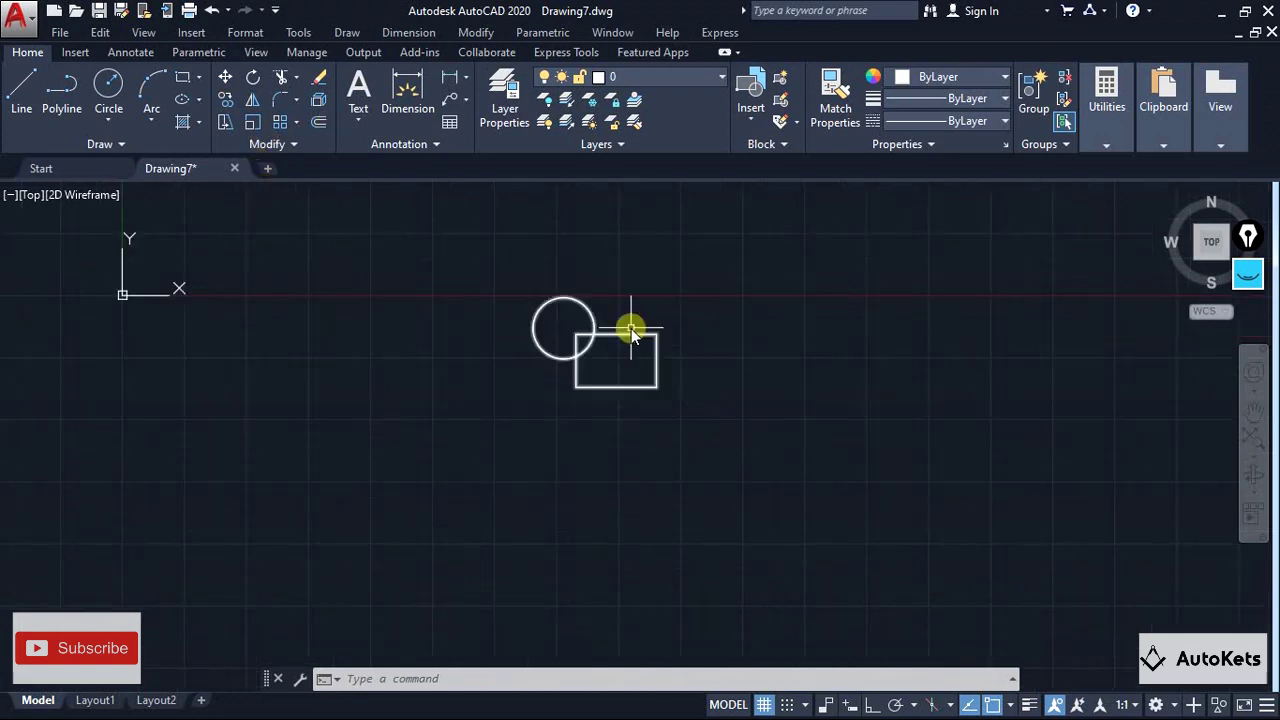
{"action": "mouse_move", "coordinate": [631, 330]}
{"action": "middle_mouse_down"}
{"action": "mouse_move", "coordinate": [429, 363]}
{"action": "mouse_move", "coordinate": [425, 390]}
{"action": "mouse_move", "coordinate": [363, 403]}
{"action": "mouse_move", "coordinate": [391, 374]}
{"action": "mouse_move", "coordinate": [472, 355]}
{"action": "mouse_move", "coordinate": [343, 391]}
{"action": "mouse_move", "coordinate": [323, 371]}
{"action": "middle_mouse_up"}
{"action": "scroll", "coordinate": [449, 363], "scroll_direction": "up", "scroll_amount": 2}
{"action": "scroll", "coordinate": [425, 390], "scroll_direction": "down", "scroll_amount": 3}
{"action": "scroll", "coordinate": [469, 357], "scroll_direction": "up", "scroll_amount": 2}
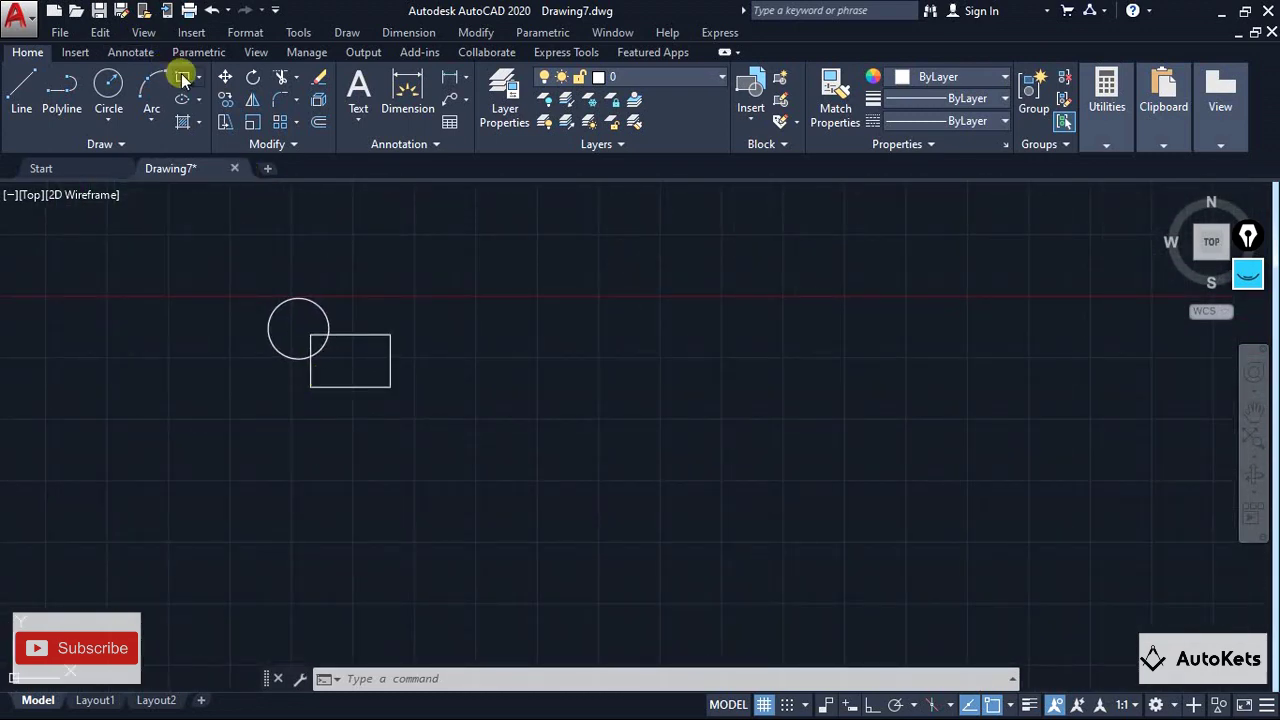
{"action": "left_click", "coordinate": [183, 80]}
{"action": "left_click", "coordinate": [566, 330]}
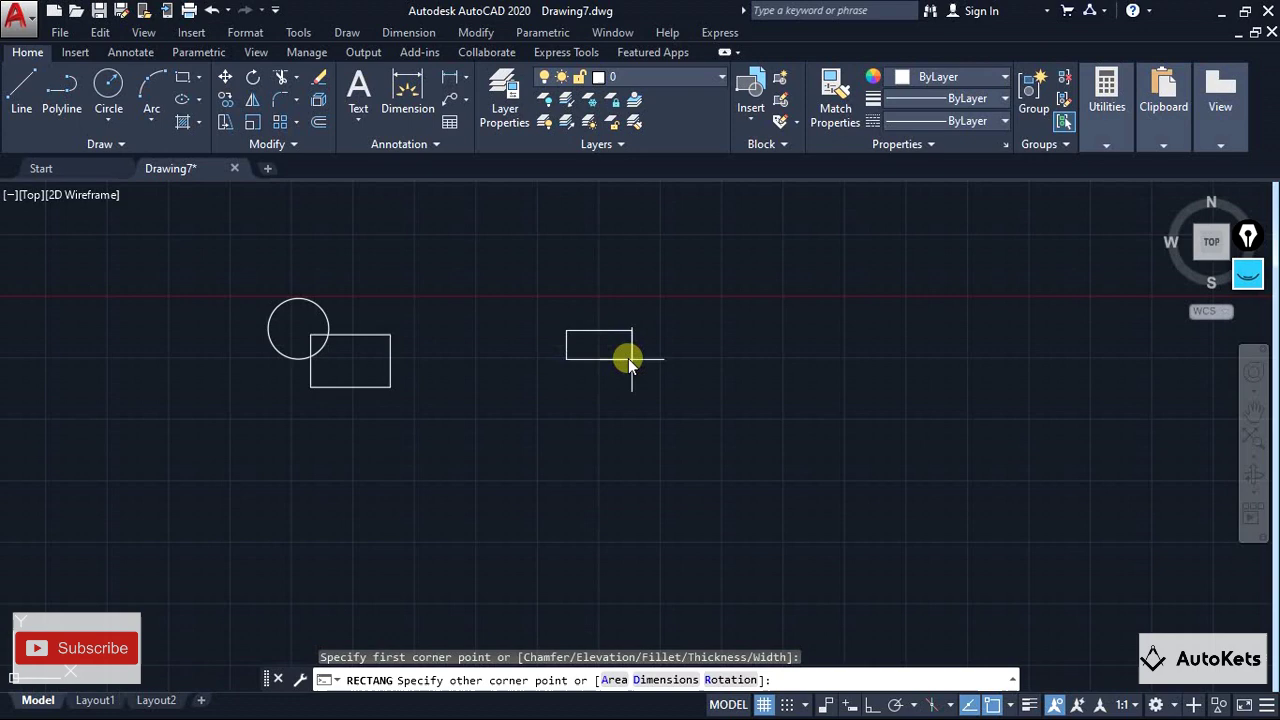
{"action": "left_click", "coordinate": [684, 395]}
Draw a circle centred on the new rectangle's upper-left corner, with its radius about a third of the rectangle's width
{"action": "left_click", "coordinate": [108, 85]}
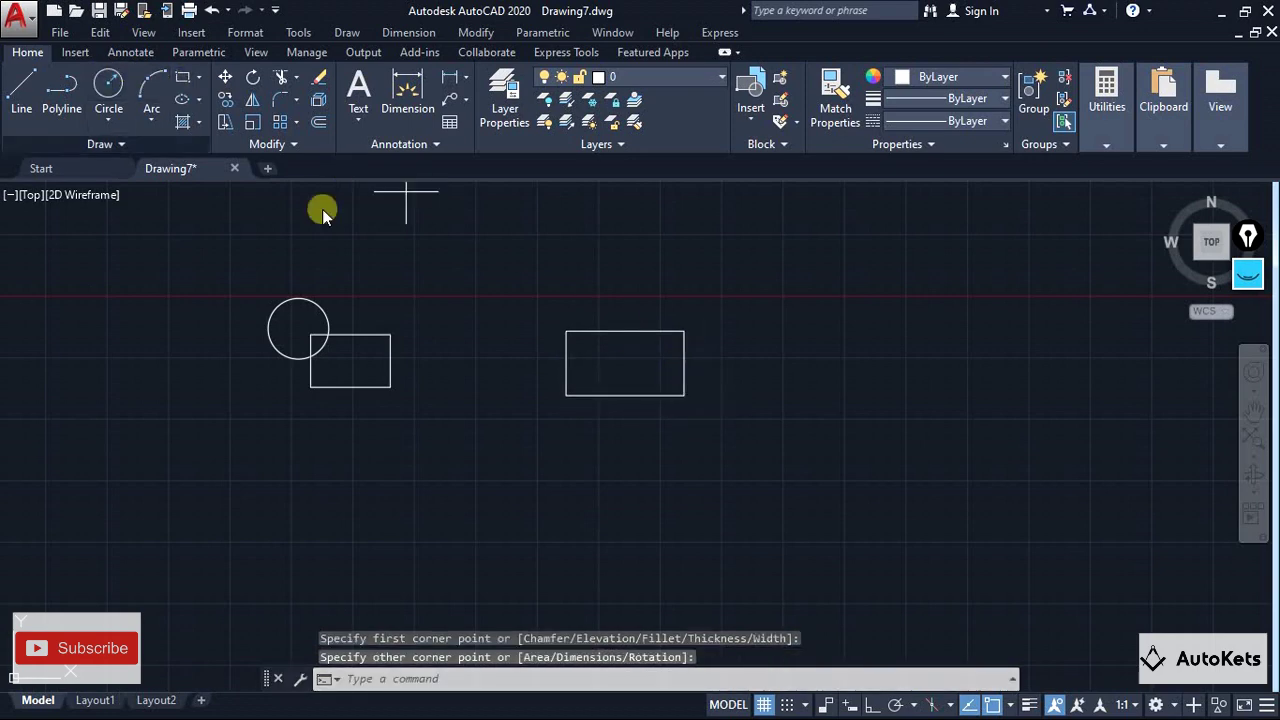
{"action": "left_click", "coordinate": [566, 331]}
{"action": "left_click", "coordinate": [606, 330]}
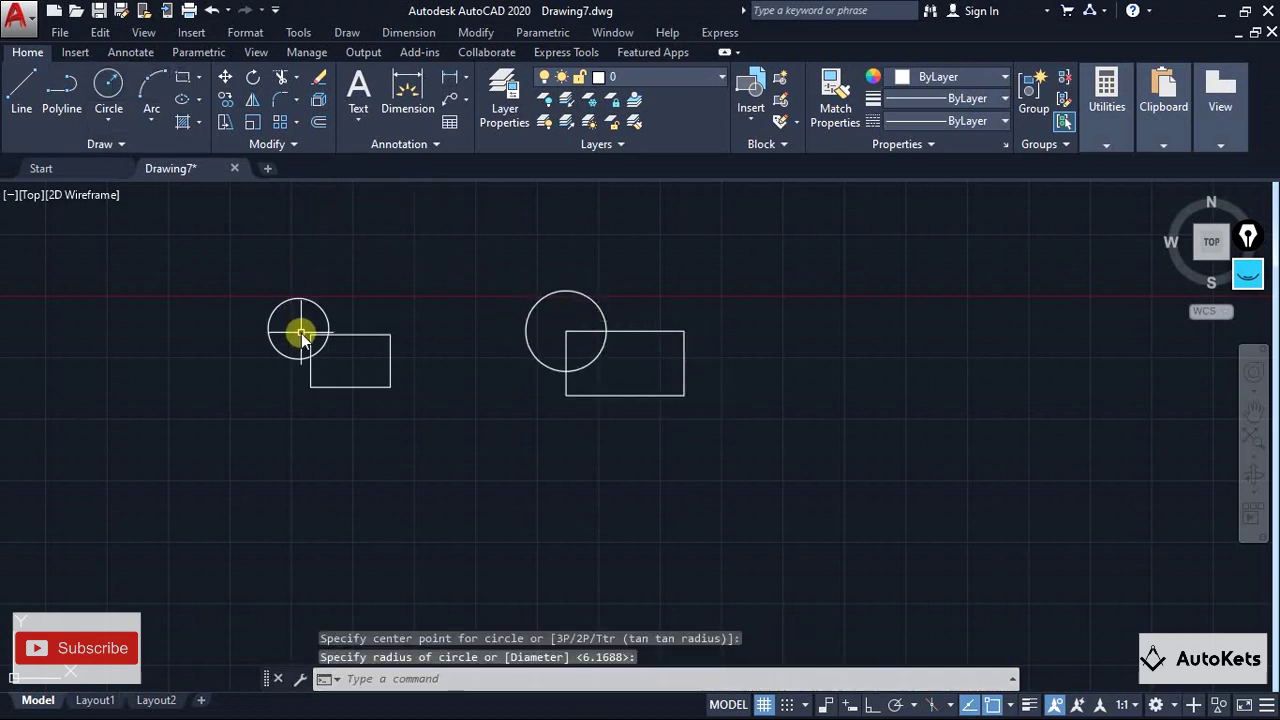
{"action": "key", "text": "Escape"}
{"action": "key", "text": "Escape"}
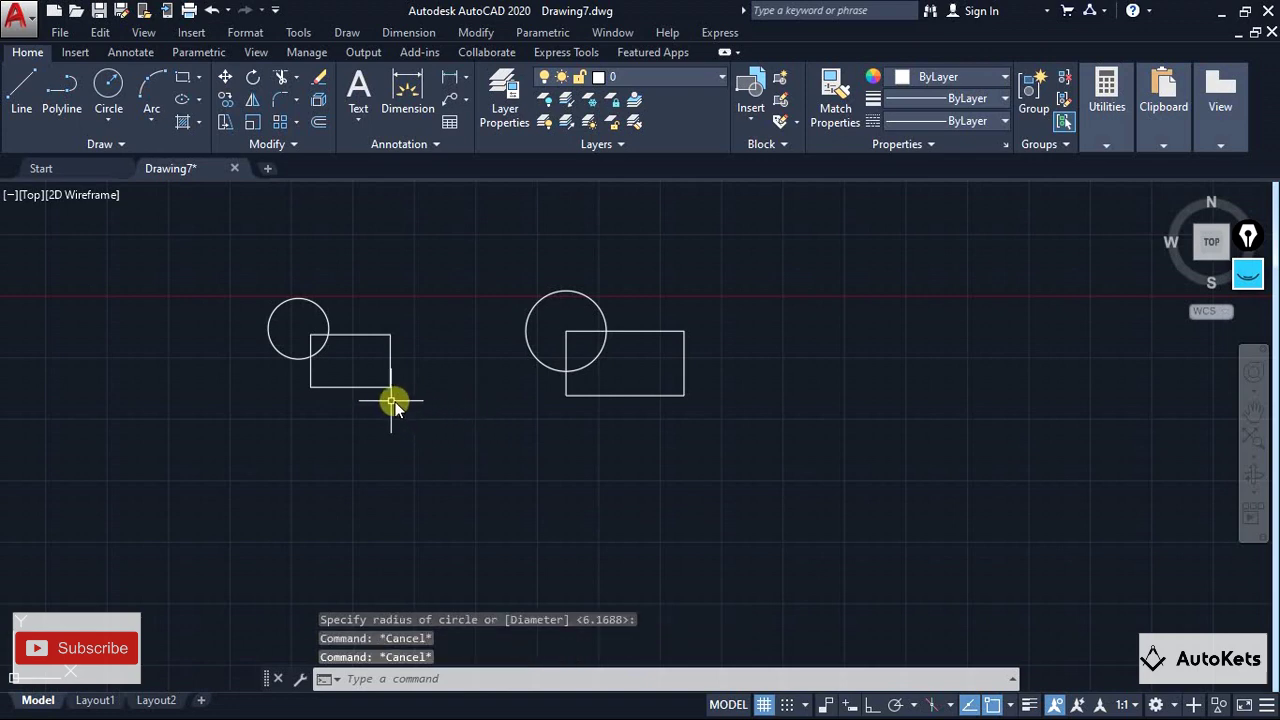
Move the circle-and-rectangle block down and to the left using its insertion grip, and clear the selection
{"action": "left_click_drag", "start_coordinate": [368, 391], "coordinate": [293, 400]}
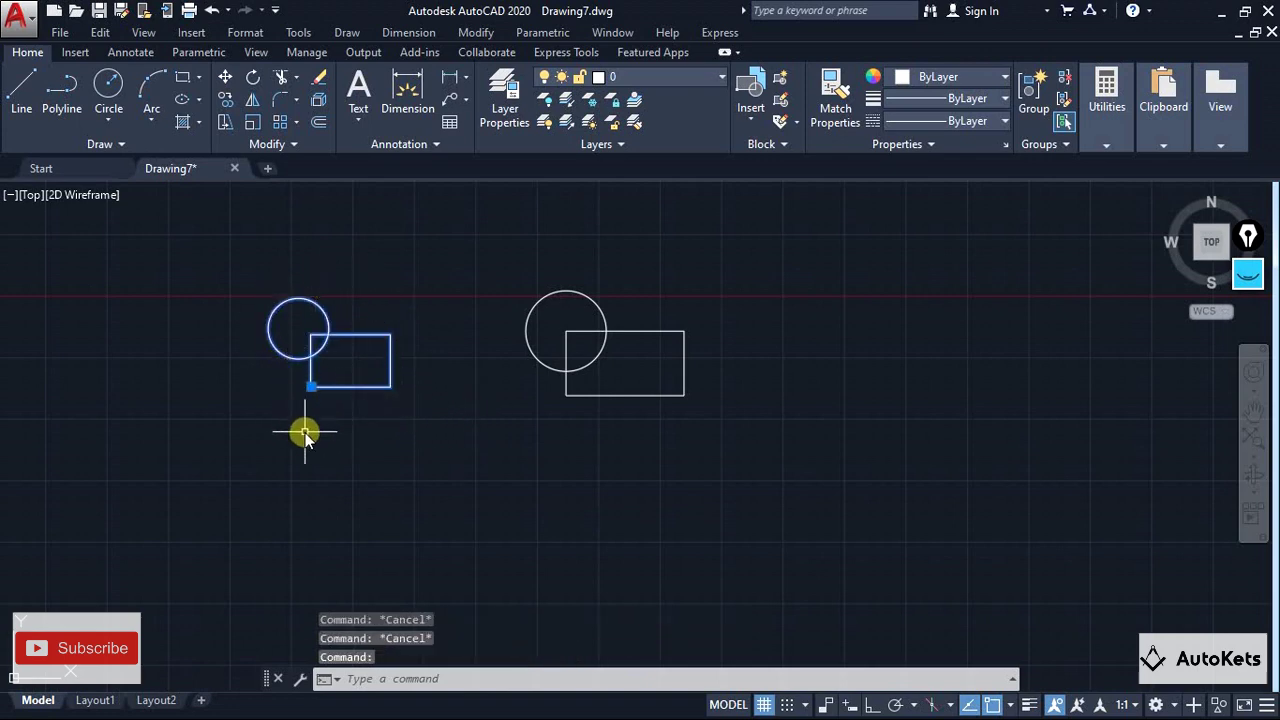
{"action": "left_click", "coordinate": [311, 386]}
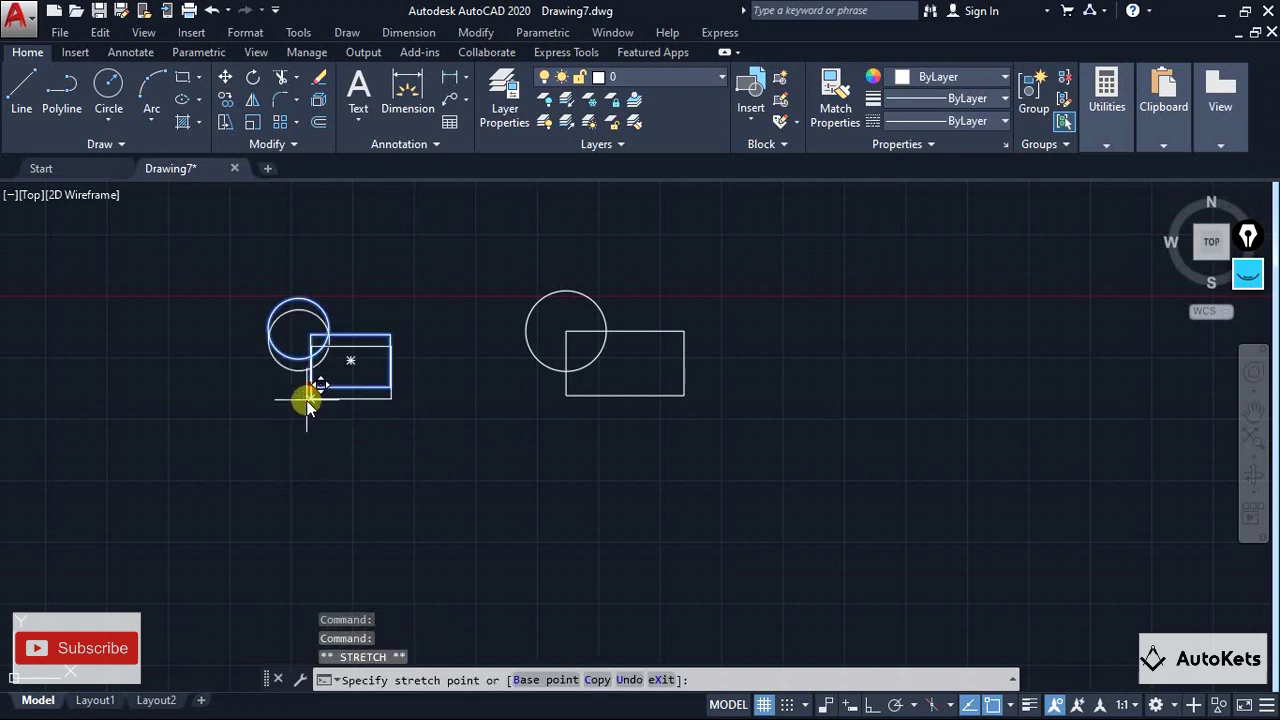
{"action": "left_click", "coordinate": [265, 483]}
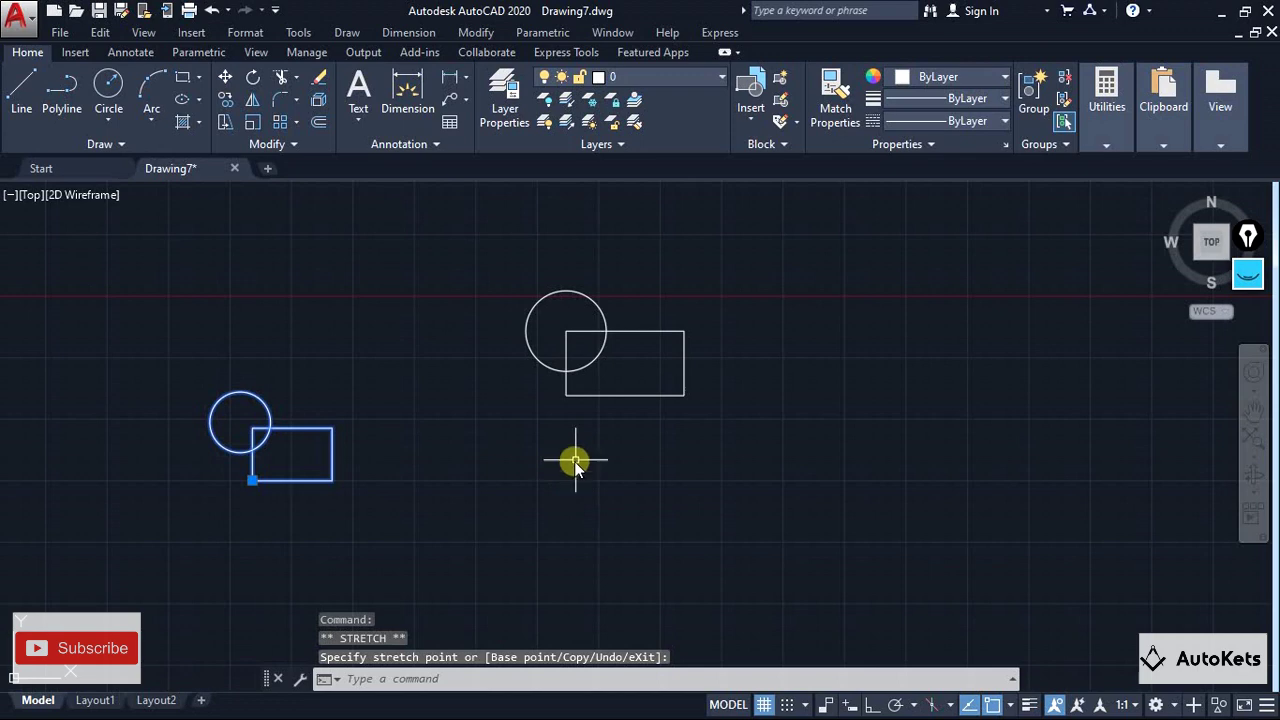
{"action": "key", "text": "Escape"}
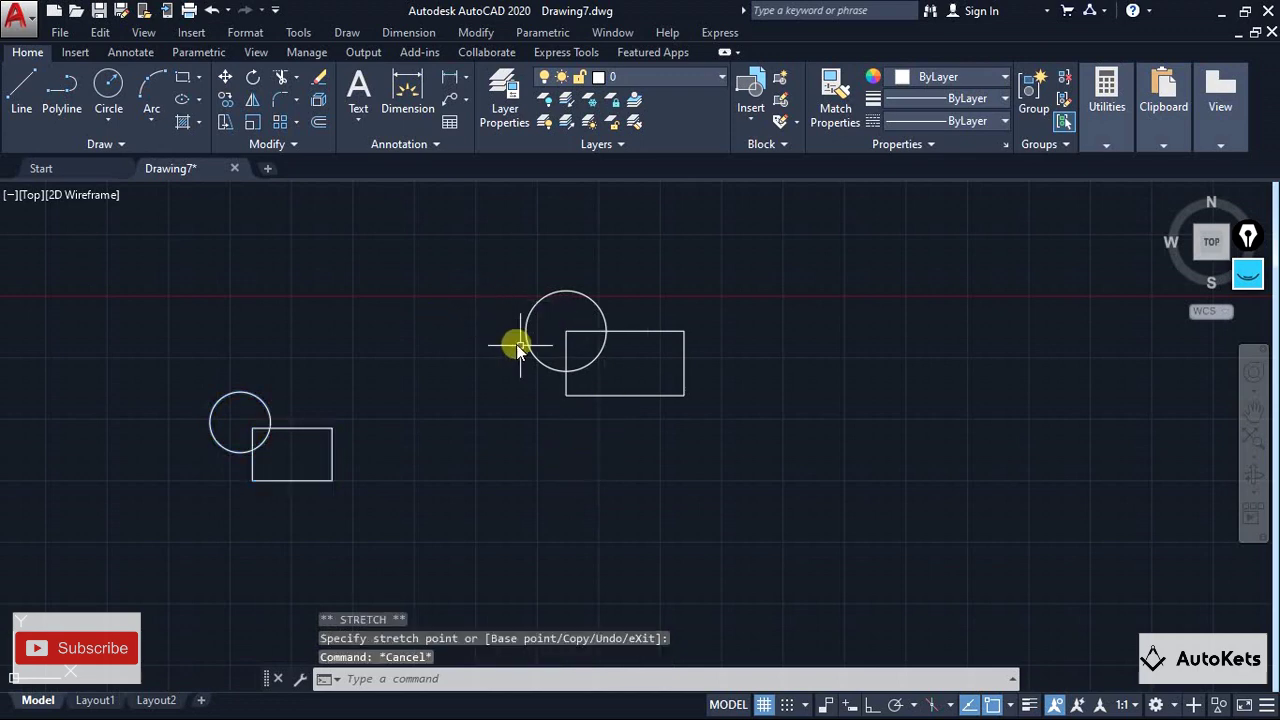
Select the loose rectangle and circle, stretch the rectangle's upper-right corner outward, and undo the stretch
{"action": "left_click", "coordinate": [570, 395]}
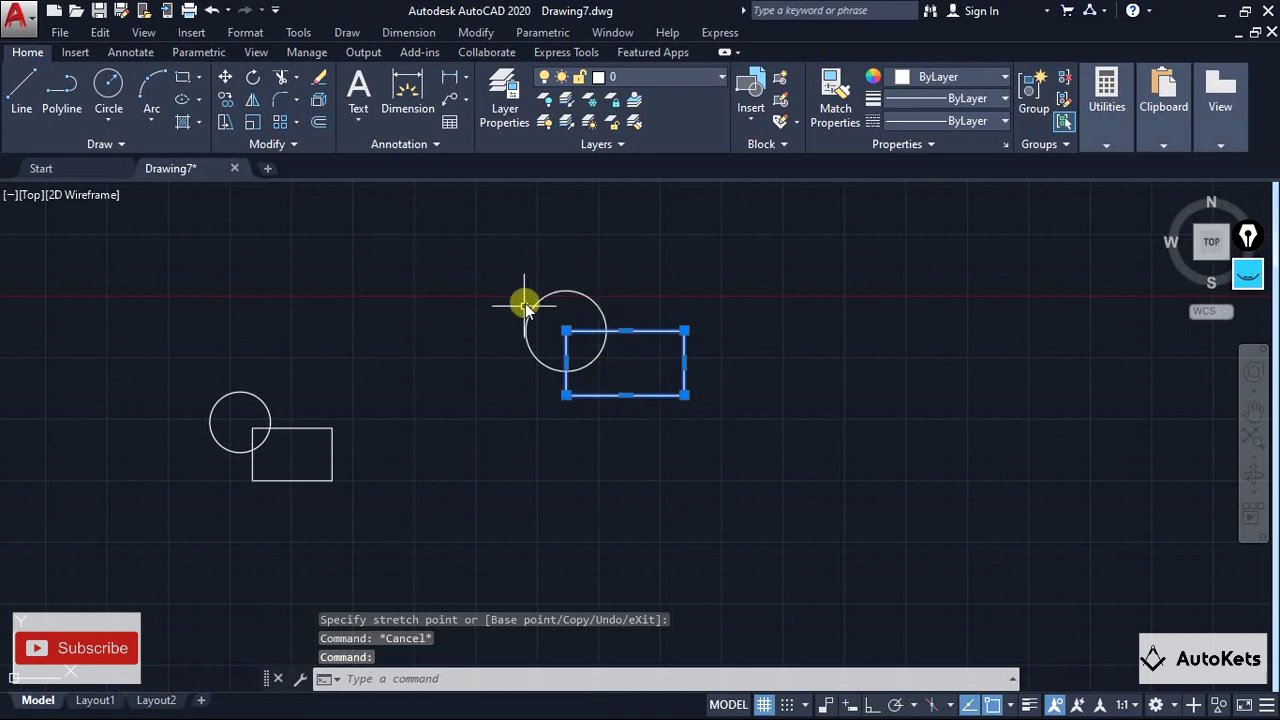
{"action": "left_click", "coordinate": [591, 302]}
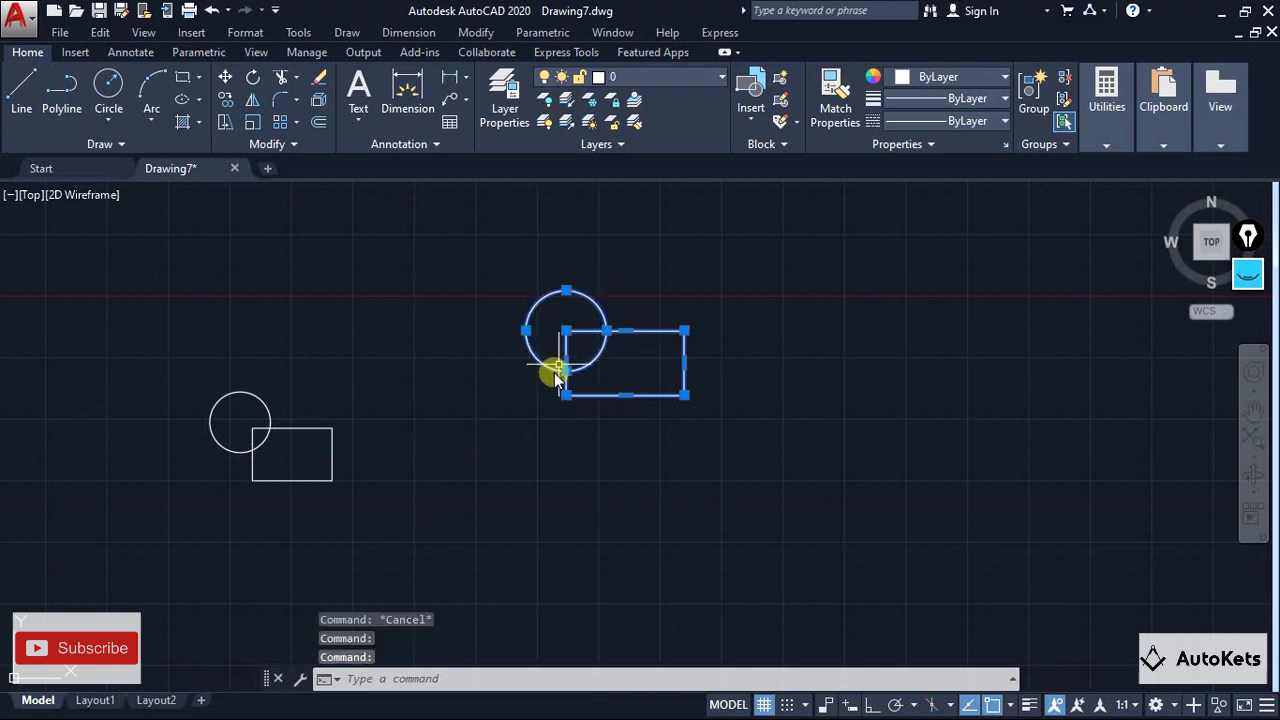
{"action": "left_click", "coordinate": [684, 330]}
{"action": "left_click", "coordinate": [787, 295]}
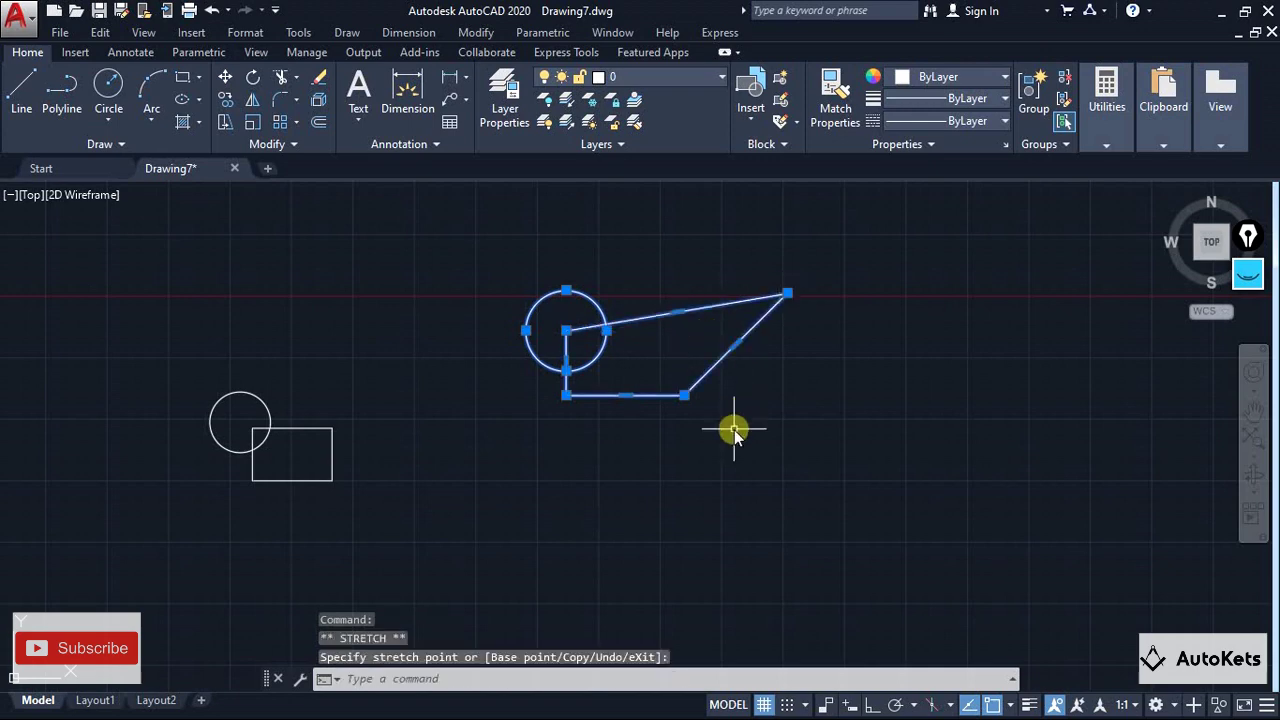
{"action": "key", "text": "ctrl+z"}
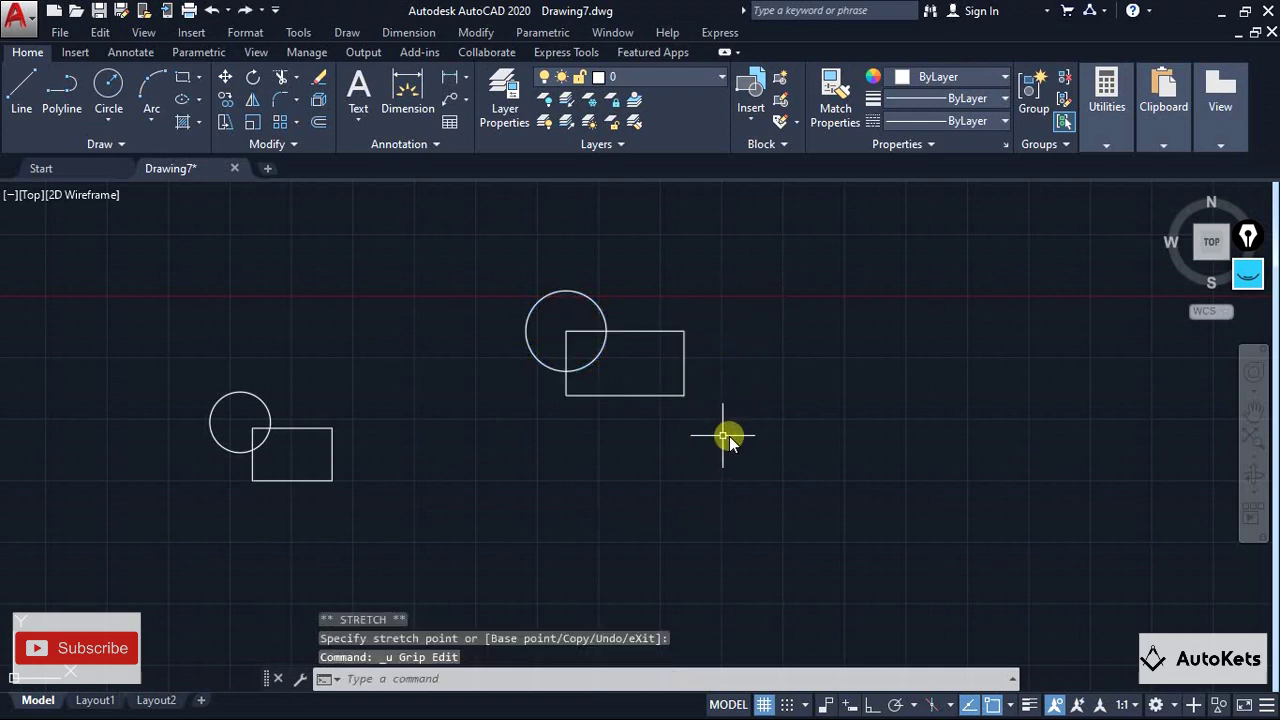
Select the block and the loose circle and rectangle to compare their grips, and clear the selection
{"action": "left_click", "coordinate": [173, 356]}
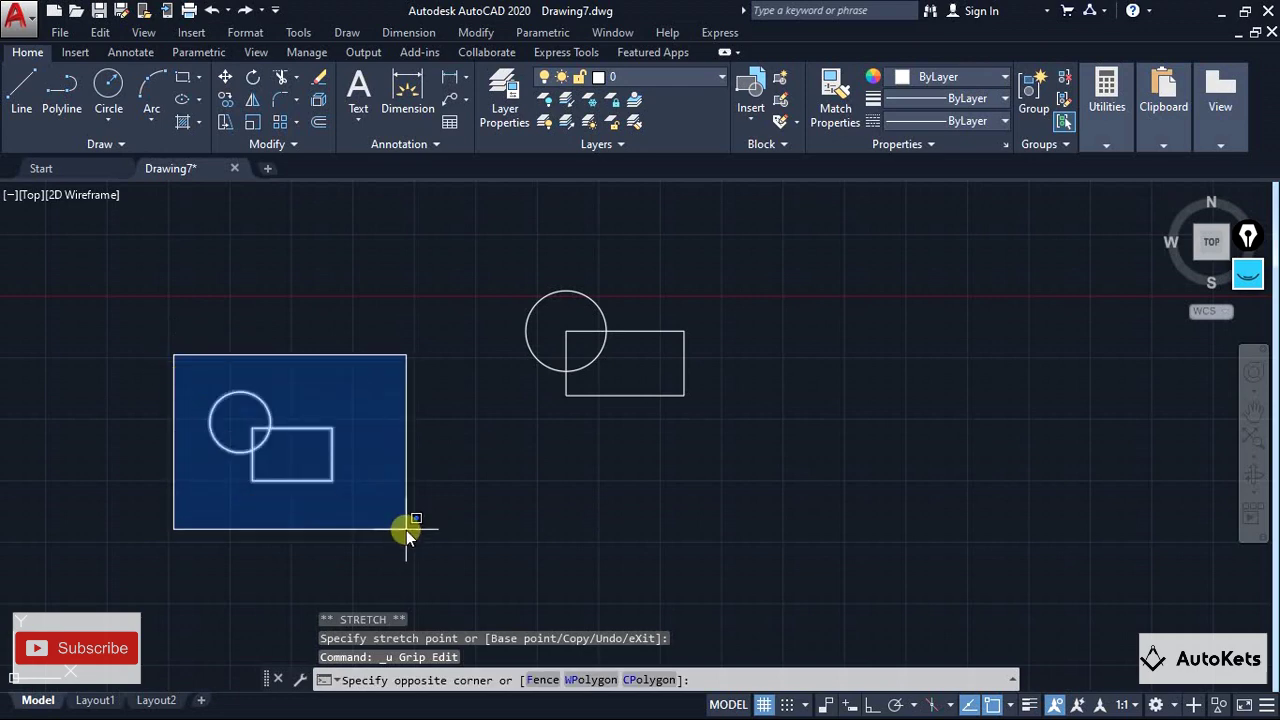
{"action": "left_click", "coordinate": [406, 526]}
{"action": "left_click", "coordinate": [469, 263]}
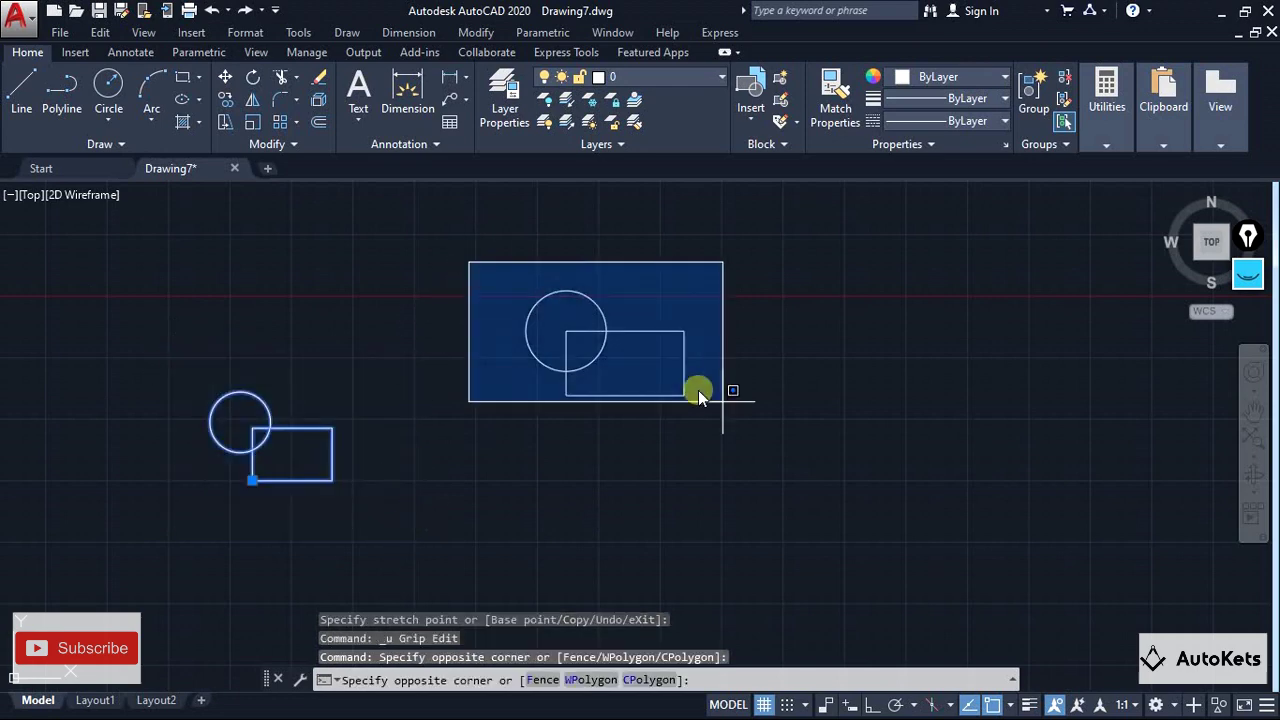
{"action": "left_click", "coordinate": [815, 445]}
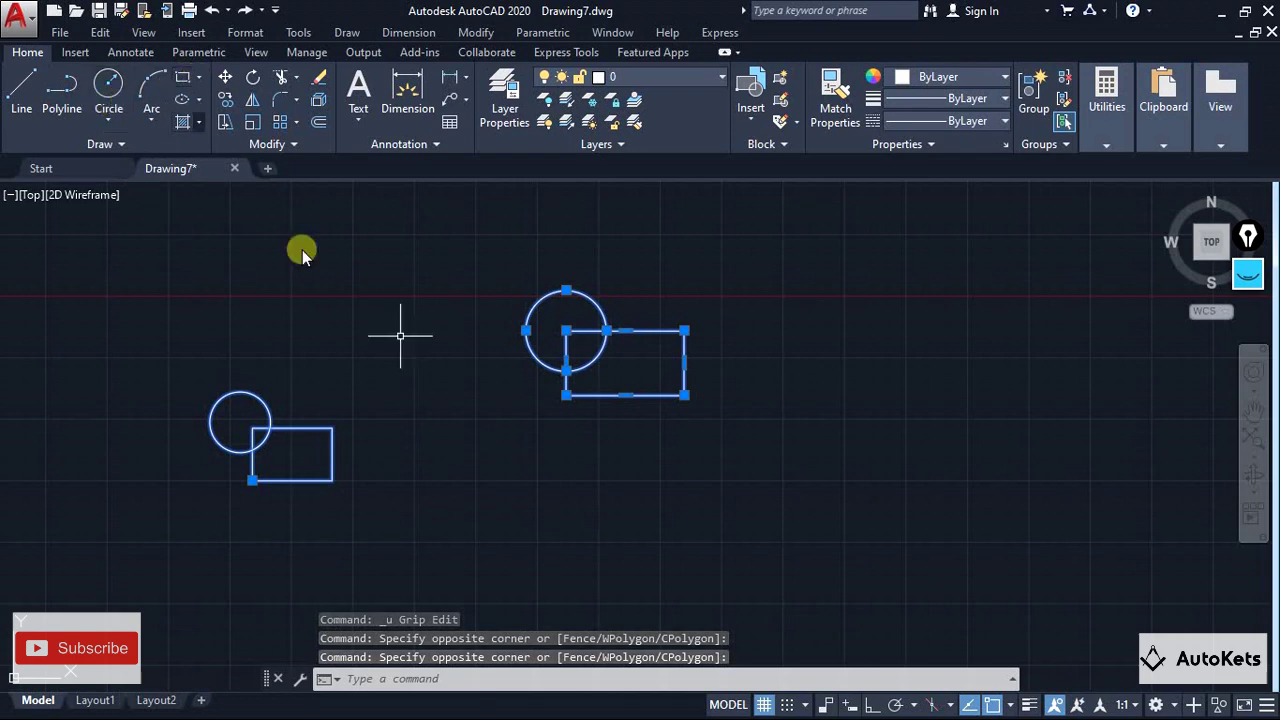
{"action": "key", "text": "Escape"}
{"action": "scroll", "coordinate": [432, 460], "scroll_direction": "up", "scroll_amount": 3}
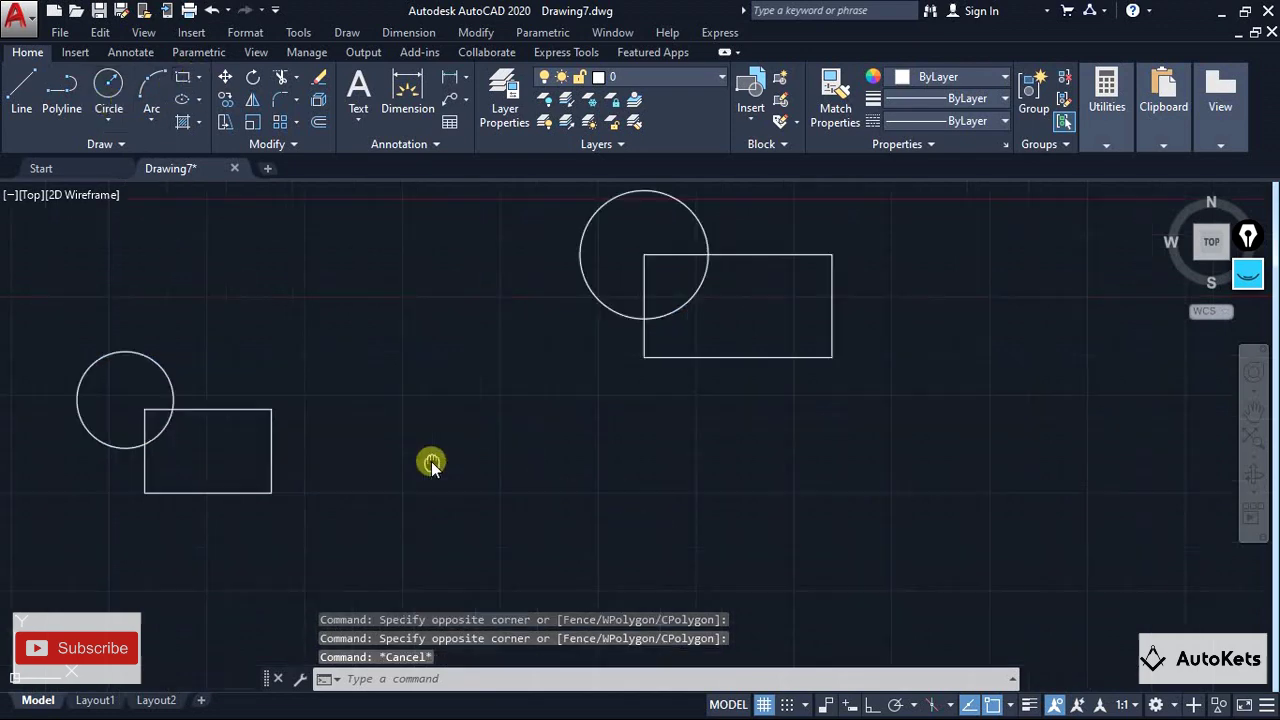
{"action": "scroll", "coordinate": [453, 476], "scroll_direction": "down", "scroll_amount": 3}
{"action": "middle_click_drag", "start_coordinate": [453, 482], "coordinate": [452, 437]}
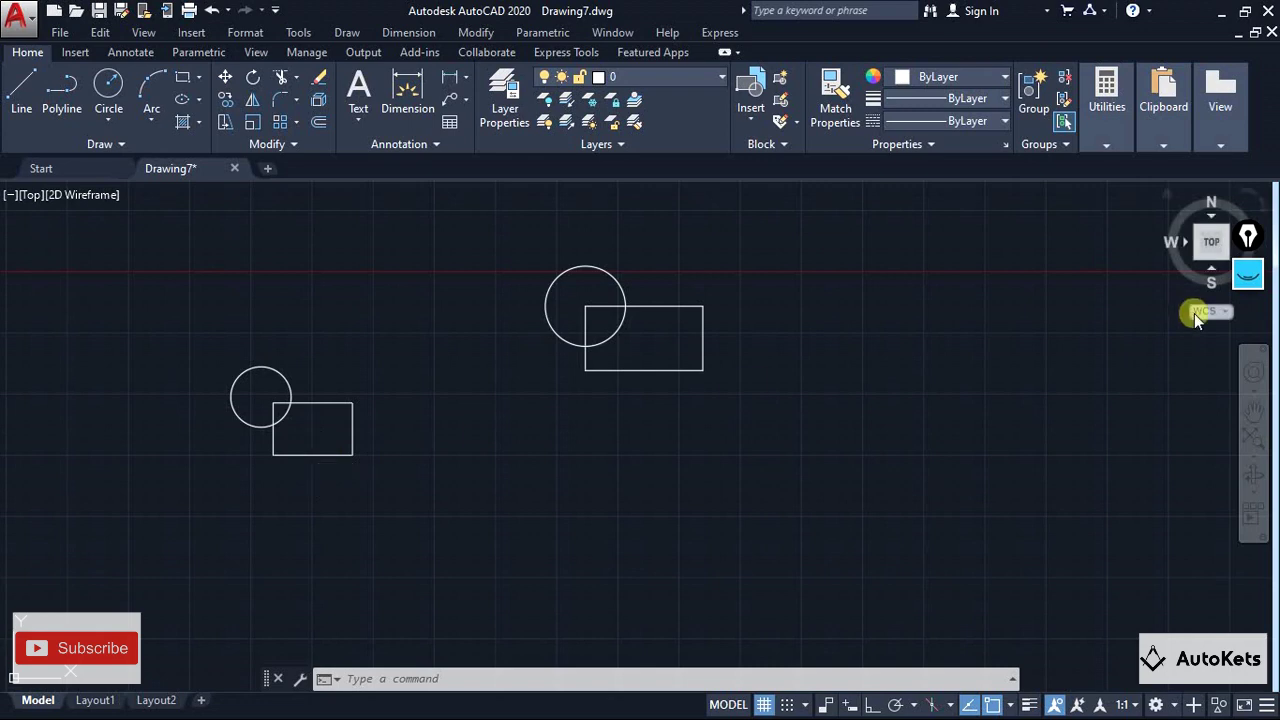
Mark up the screen with pink freehand boxes in the empty area and around the block, and clear the ink
{"action": "left_click", "coordinate": [1248, 275]}
{"action": "mouse_move", "coordinate": [978, 287]}
{"action": "left_mouse_down"}
{"action": "mouse_move", "coordinate": [938, 287]}
{"action": "mouse_move", "coordinate": [920, 391]}
{"action": "mouse_move", "coordinate": [989, 389]}
{"action": "mouse_move", "coordinate": [975, 287]}
{"action": "left_mouse_up"}
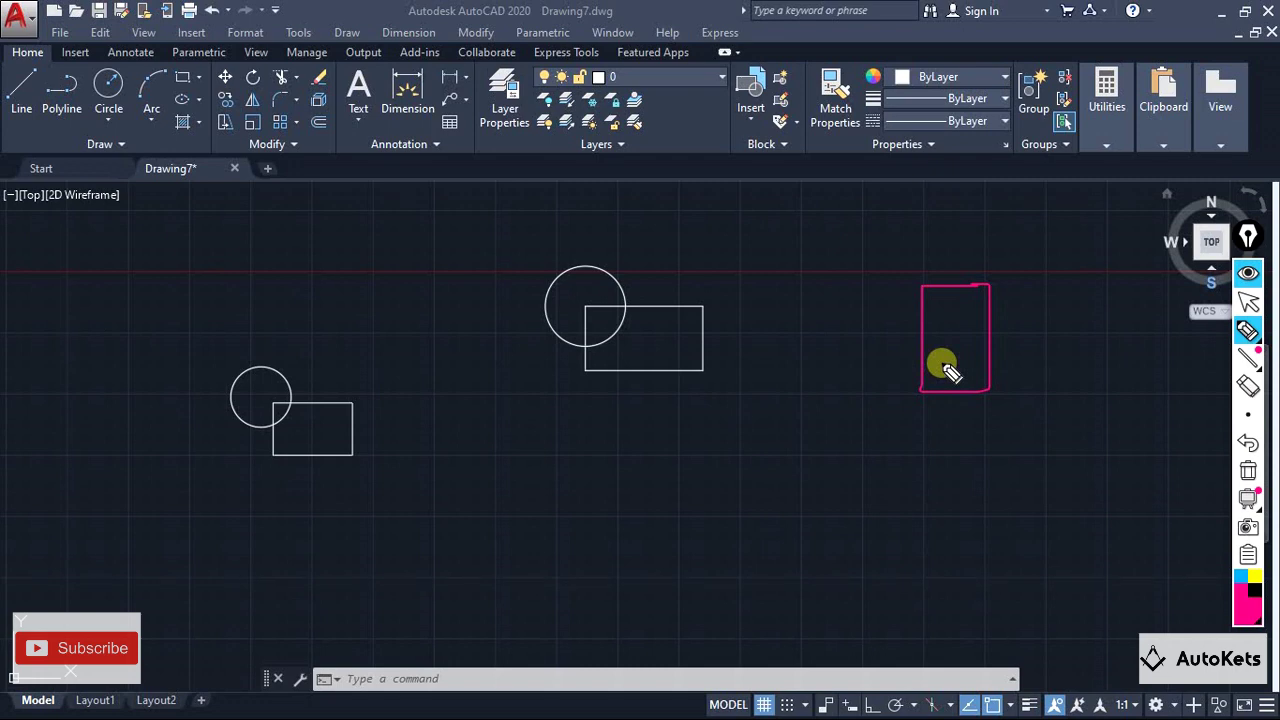
{"action": "mouse_move", "coordinate": [374, 345]}
{"action": "left_mouse_down"}
{"action": "mouse_move", "coordinate": [213, 346]}
{"action": "mouse_move", "coordinate": [210, 491]}
{"action": "mouse_move", "coordinate": [372, 501]}
{"action": "mouse_move", "coordinate": [395, 347]}
{"action": "left_mouse_up"}
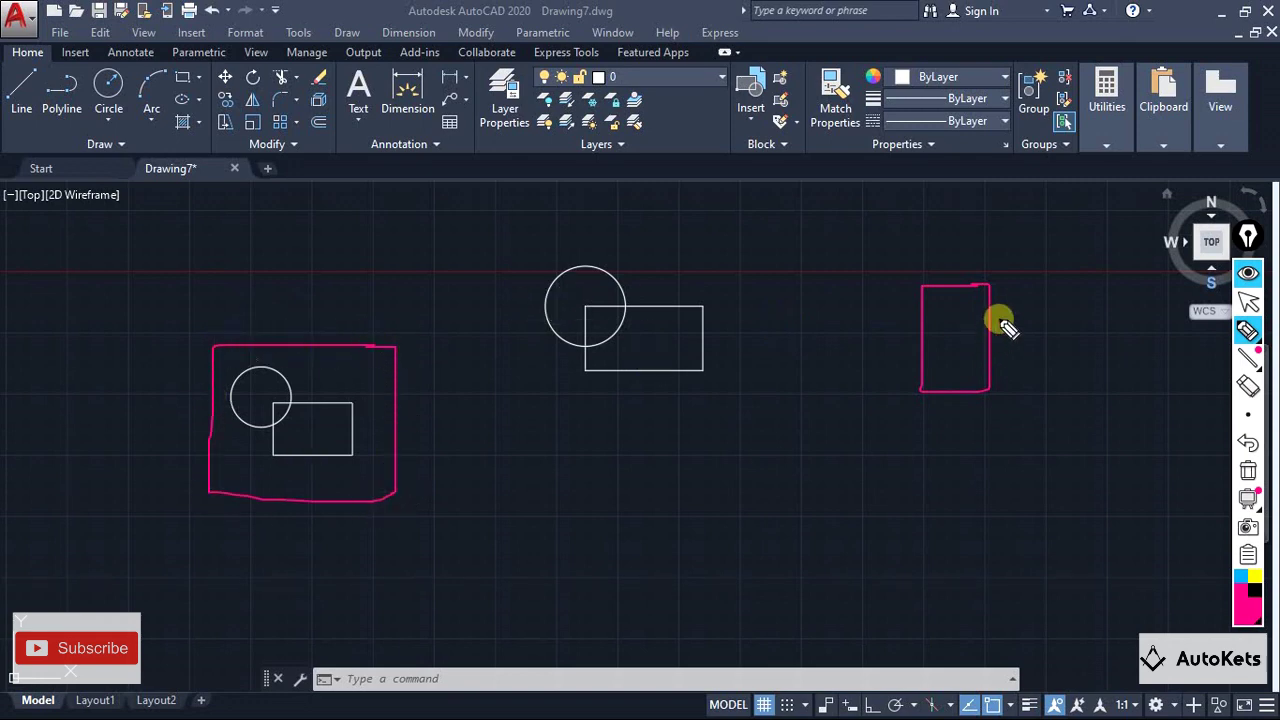
{"action": "left_click", "coordinate": [1248, 471]}
{"action": "left_click", "coordinate": [1248, 274]}
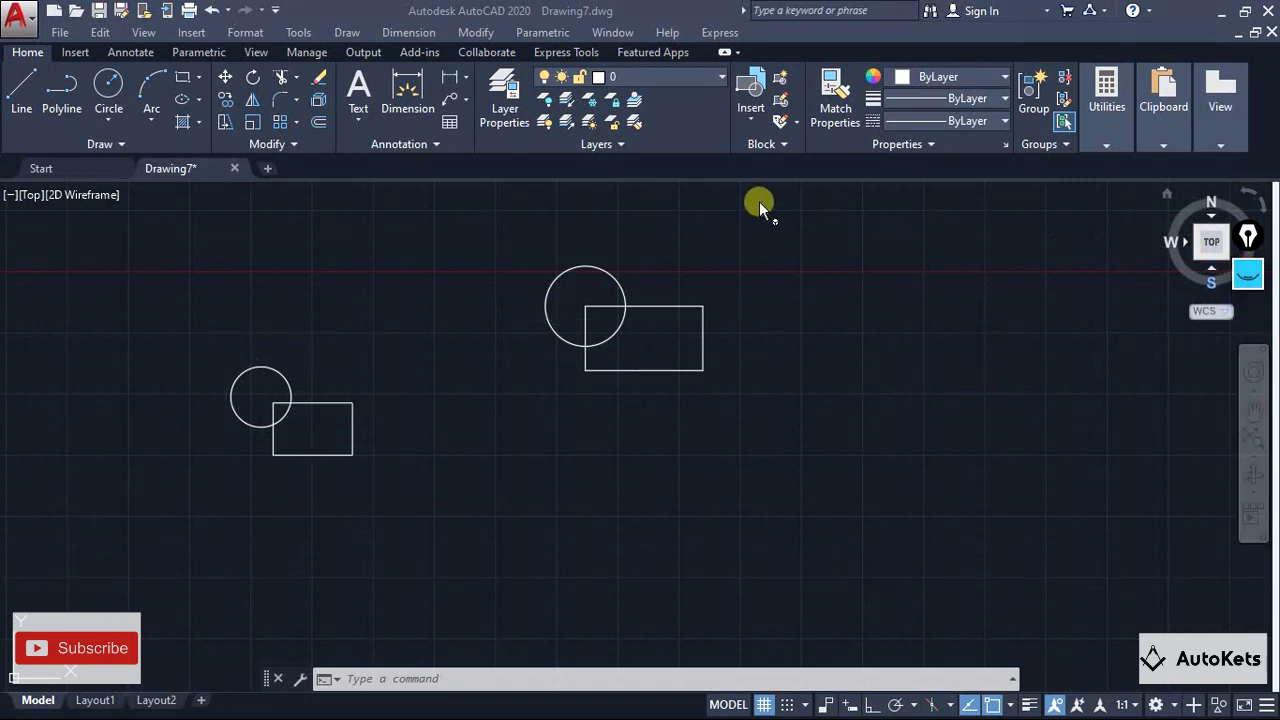
Insert two copies of block 123, one right of and below the loose shapes, the other between and below the existing groups
{"action": "left_click", "coordinate": [752, 121]}
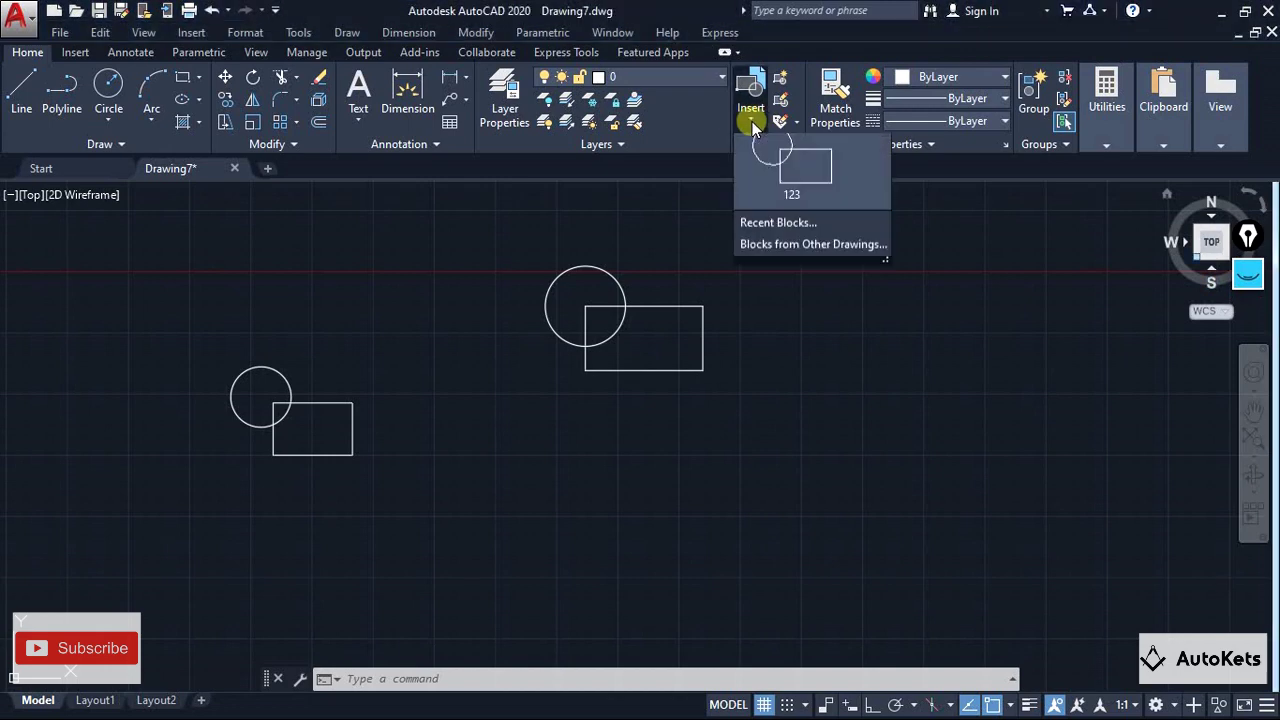
{"action": "left_click", "coordinate": [786, 188]}
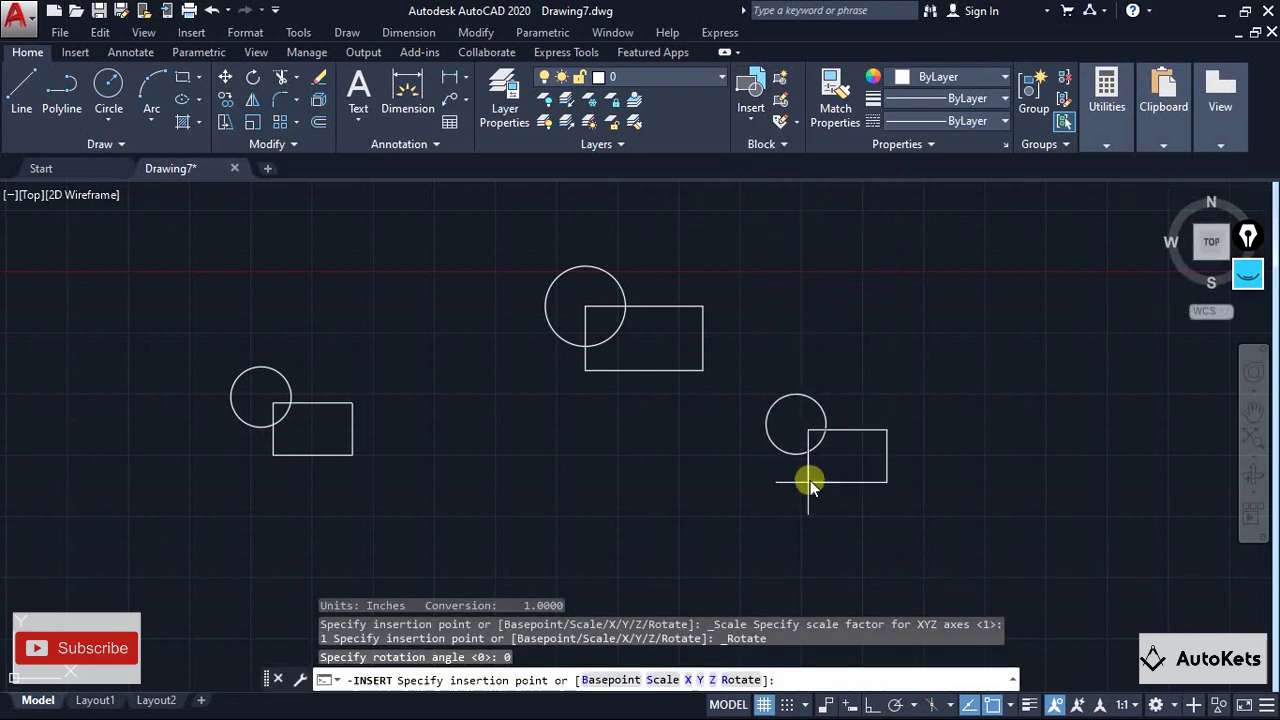
{"action": "left_click", "coordinate": [806, 484]}
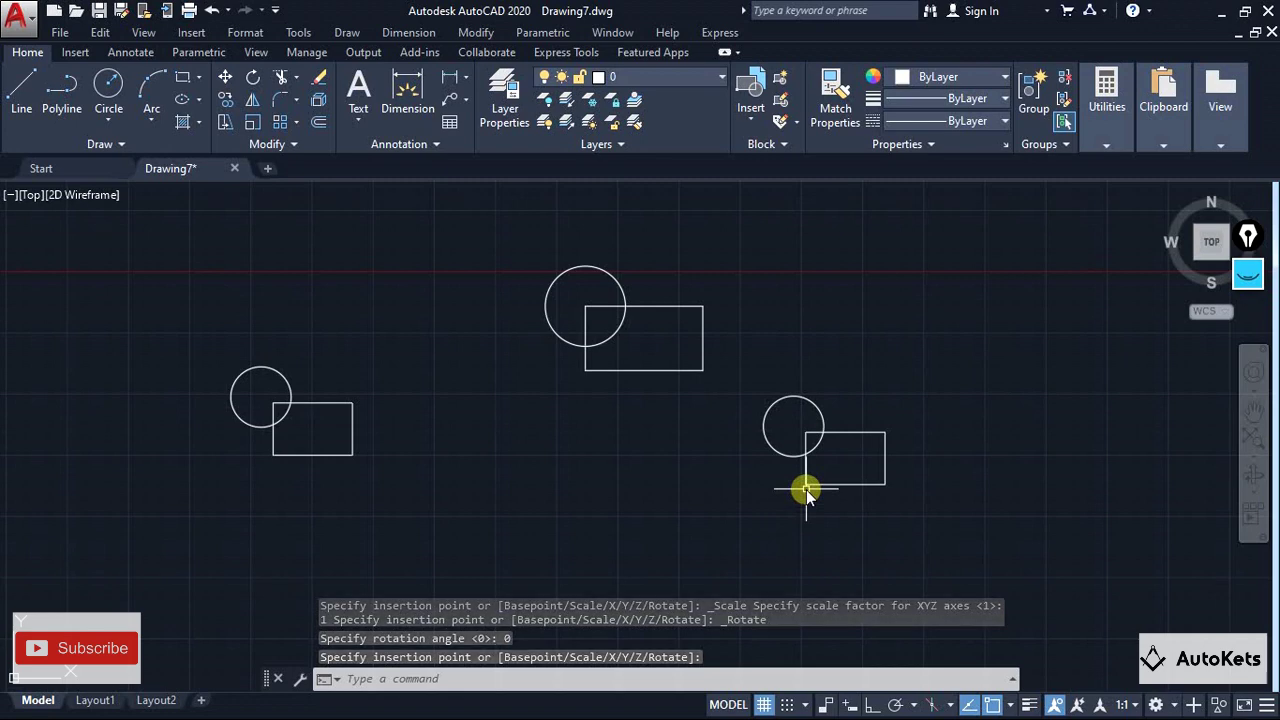
{"action": "left_click", "coordinate": [750, 122]}
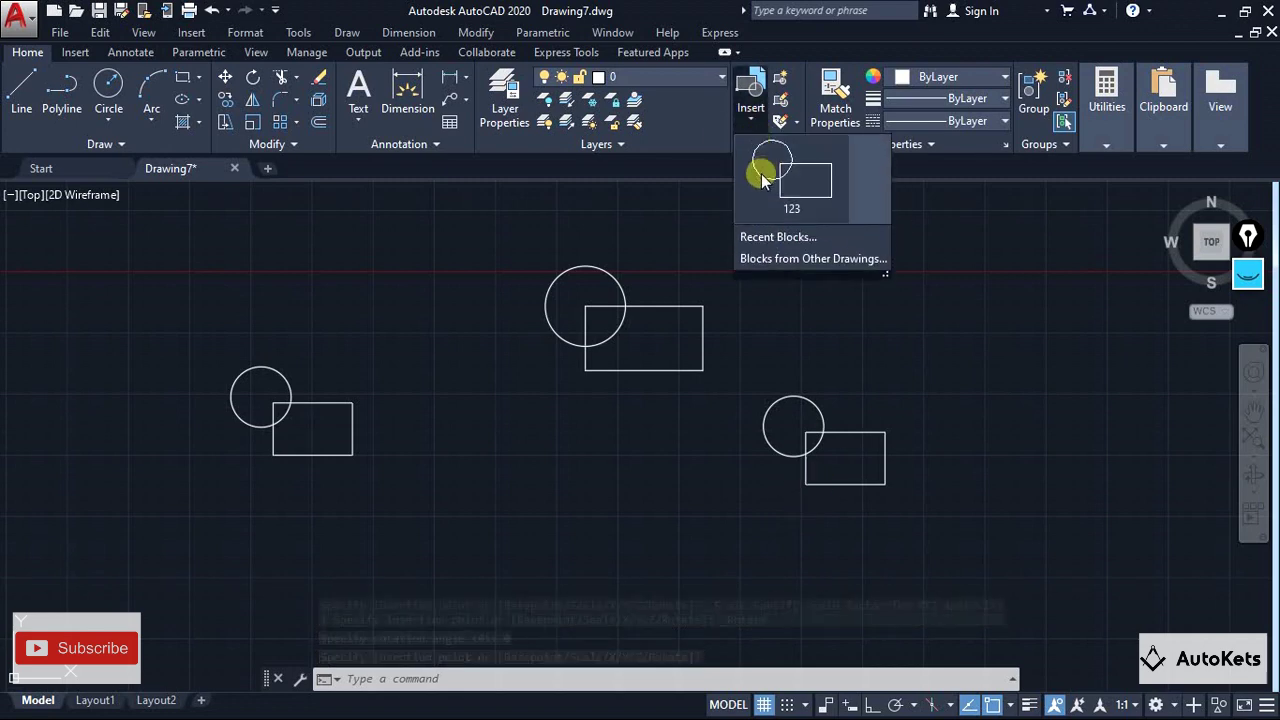
{"action": "left_click", "coordinate": [765, 172]}
{"action": "left_click", "coordinate": [491, 548]}
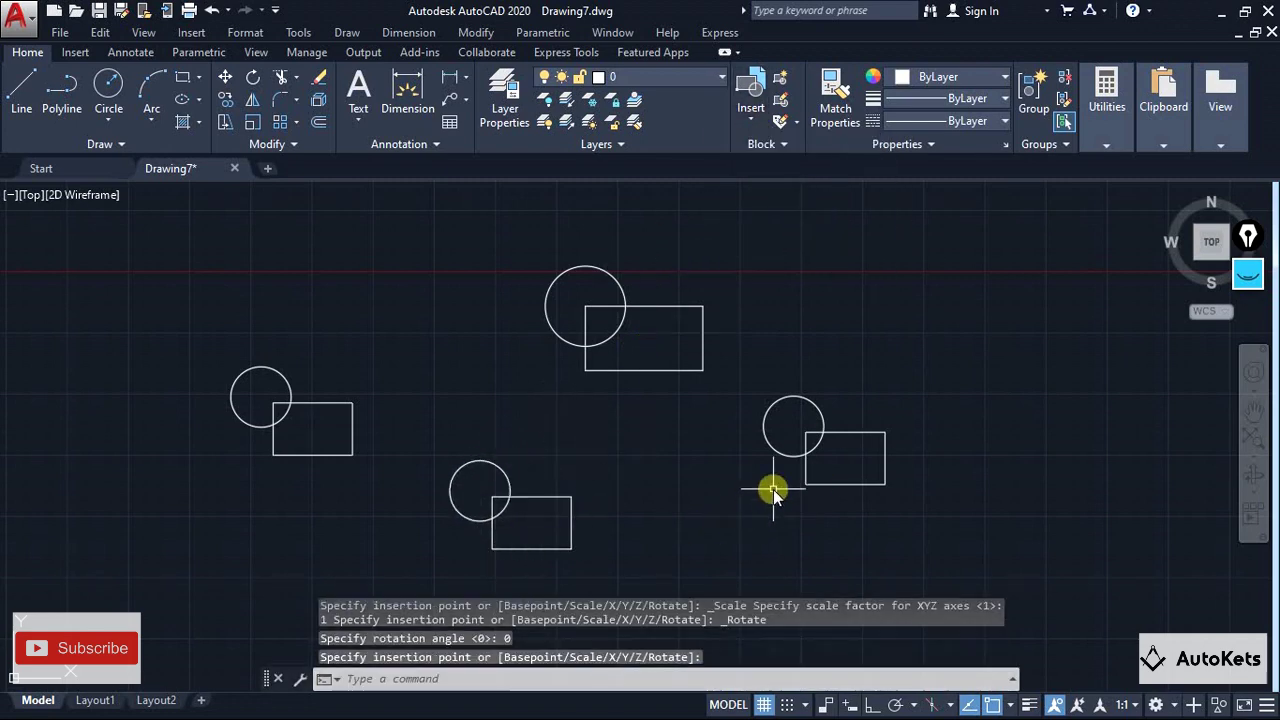
Delete the loose circle and rectangle that are not part of a block
{"action": "middle_click_drag", "start_coordinate": [731, 480], "coordinate": [731, 448]}
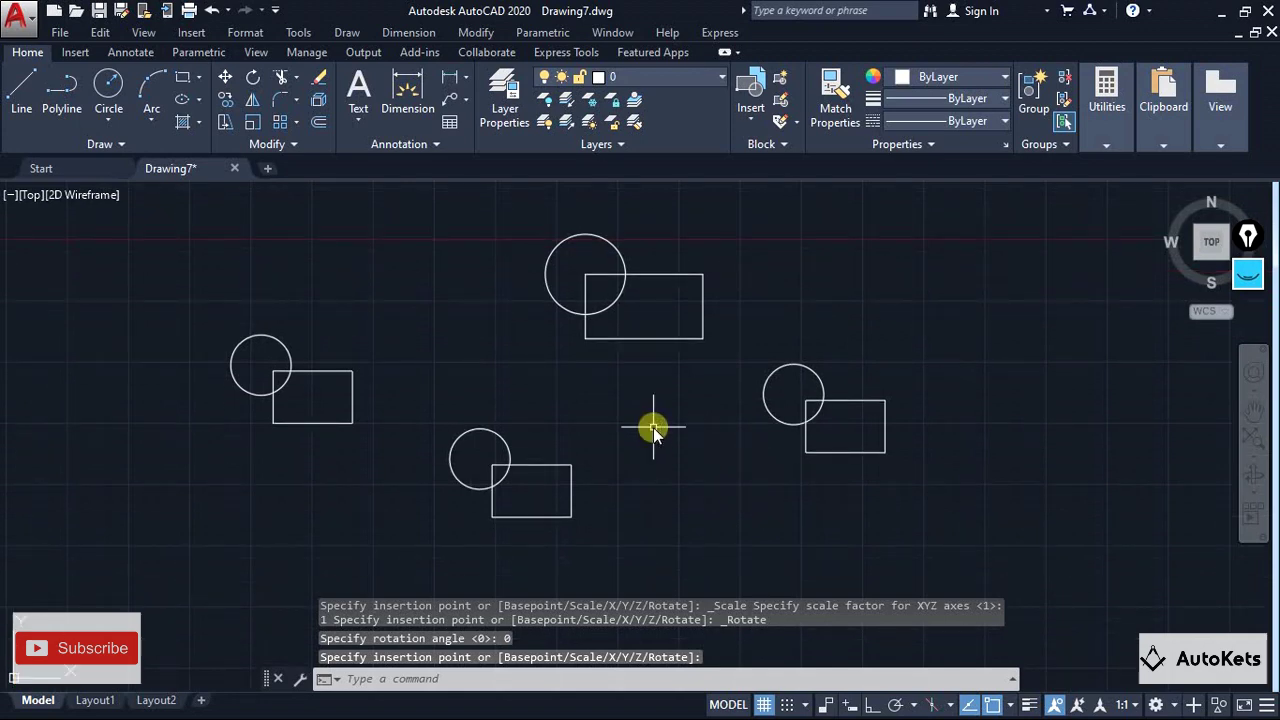
{"action": "left_click", "coordinate": [501, 222]}
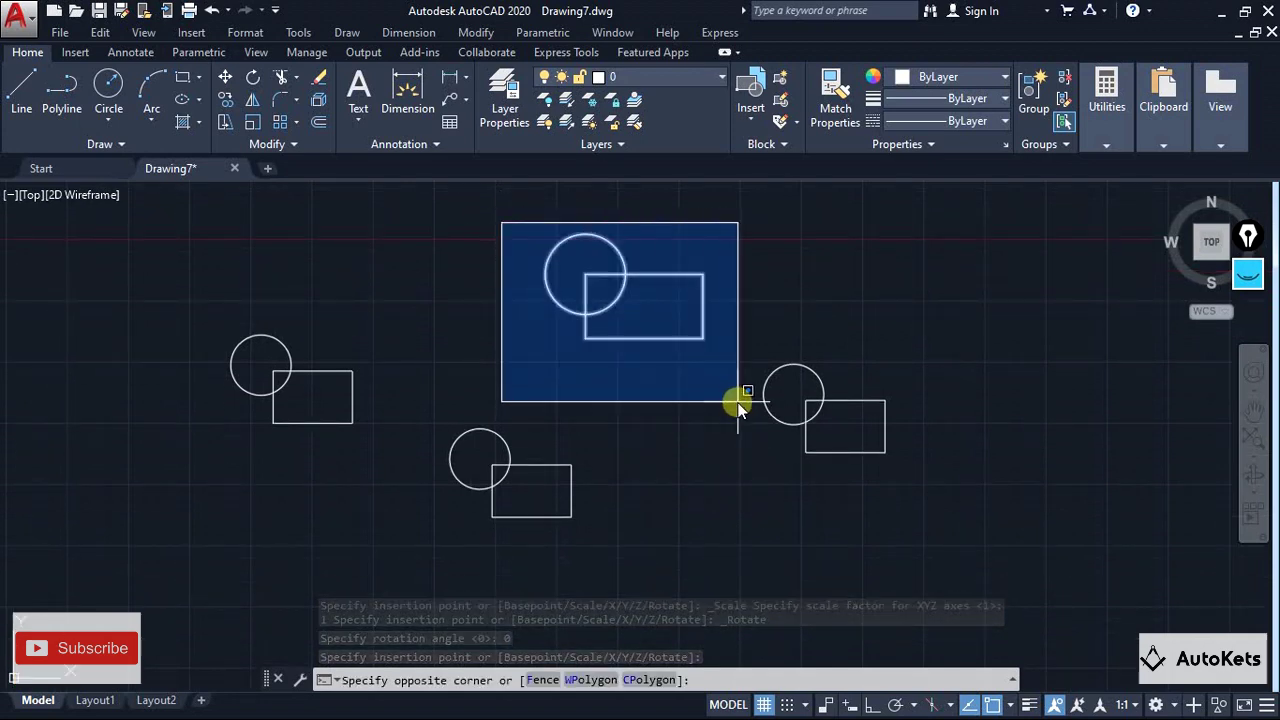
{"action": "left_click", "coordinate": [738, 402]}
{"action": "key", "text": "Delete"}
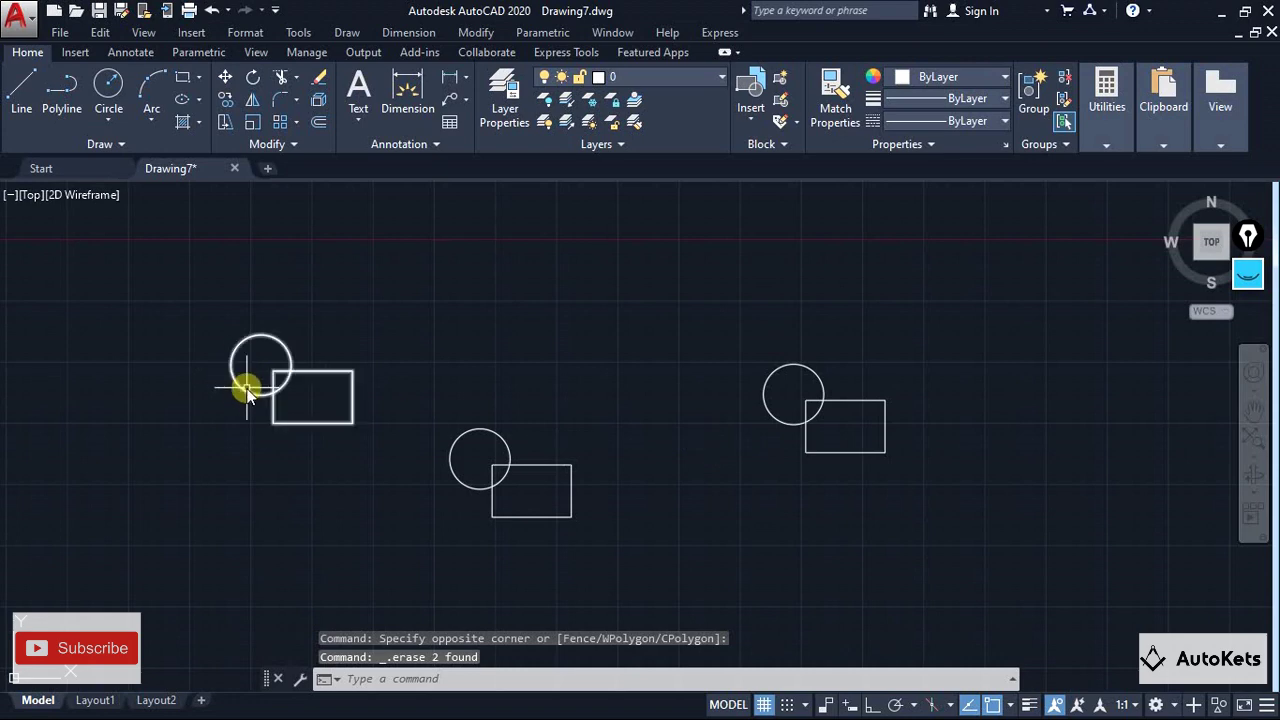
Create a new blank drawing and check which blocks are available for insertion in it
{"action": "left_click", "coordinate": [269, 171]}
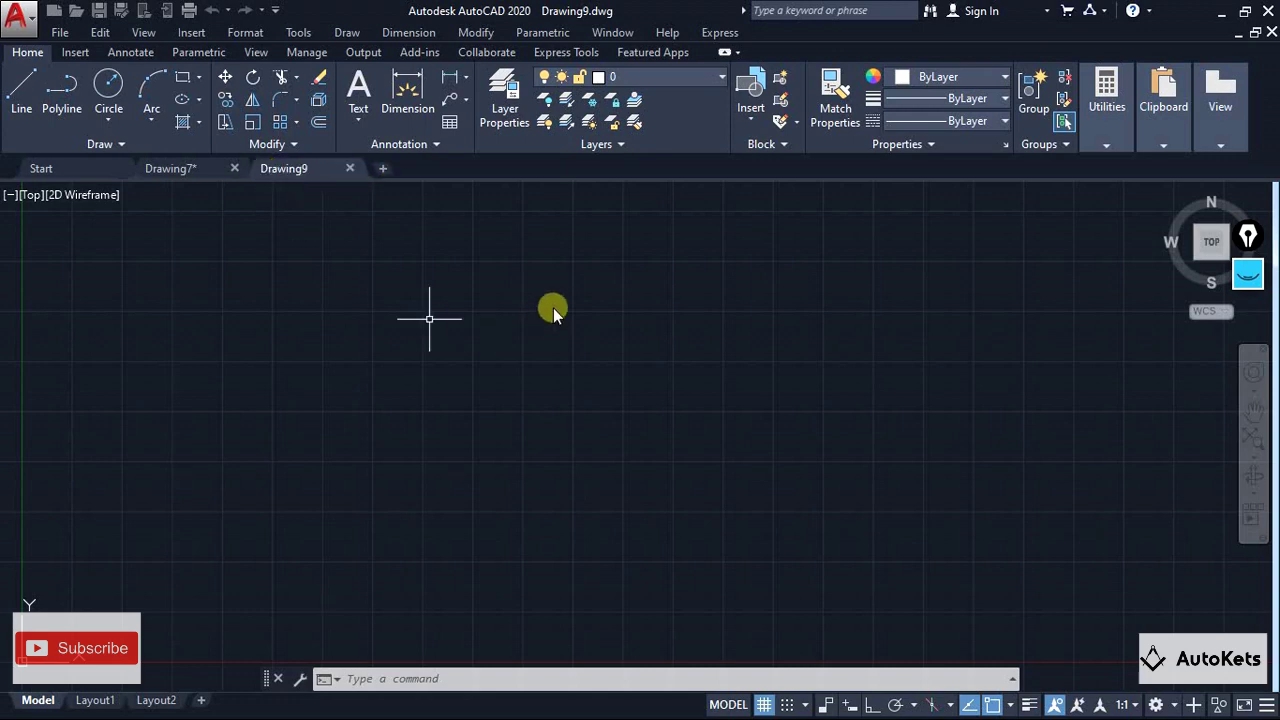
{"action": "left_click", "coordinate": [748, 122]}
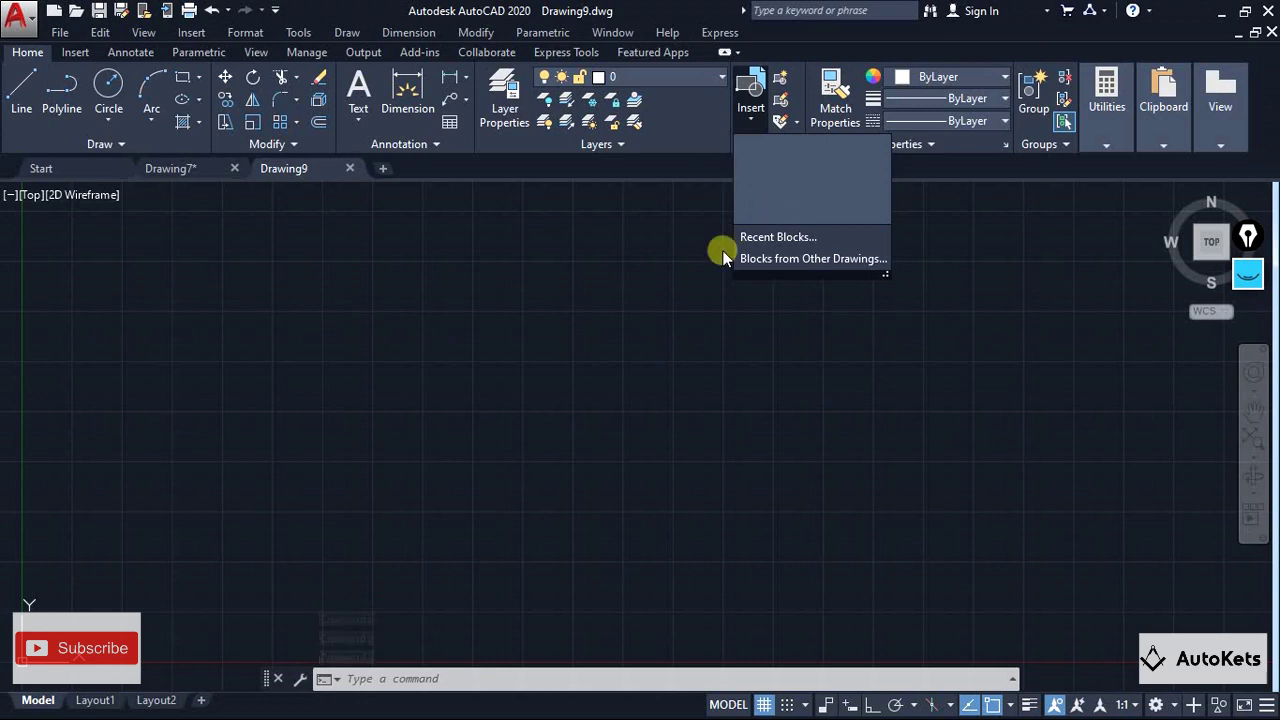
Return to the Drawing7 drawing and view its three block copies
{"action": "left_click", "coordinate": [203, 171]}
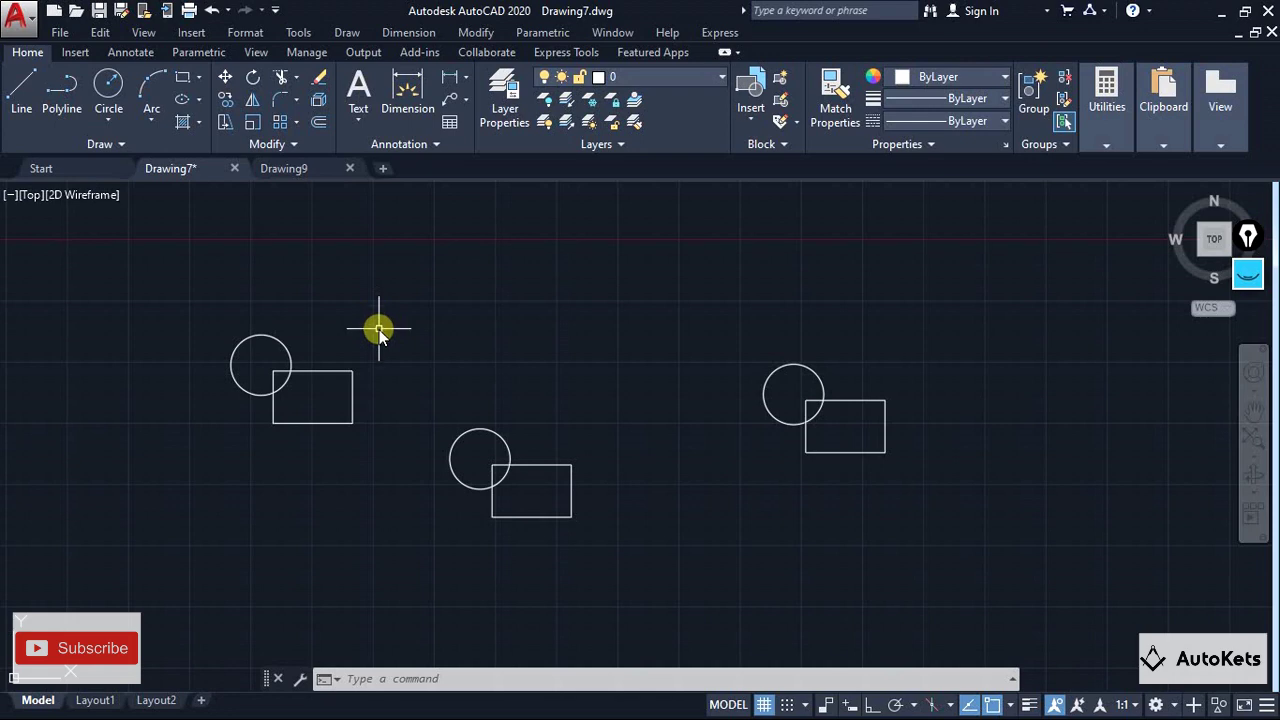
{"action": "middle_click_drag", "start_coordinate": [420, 335], "coordinate": [433, 312]}
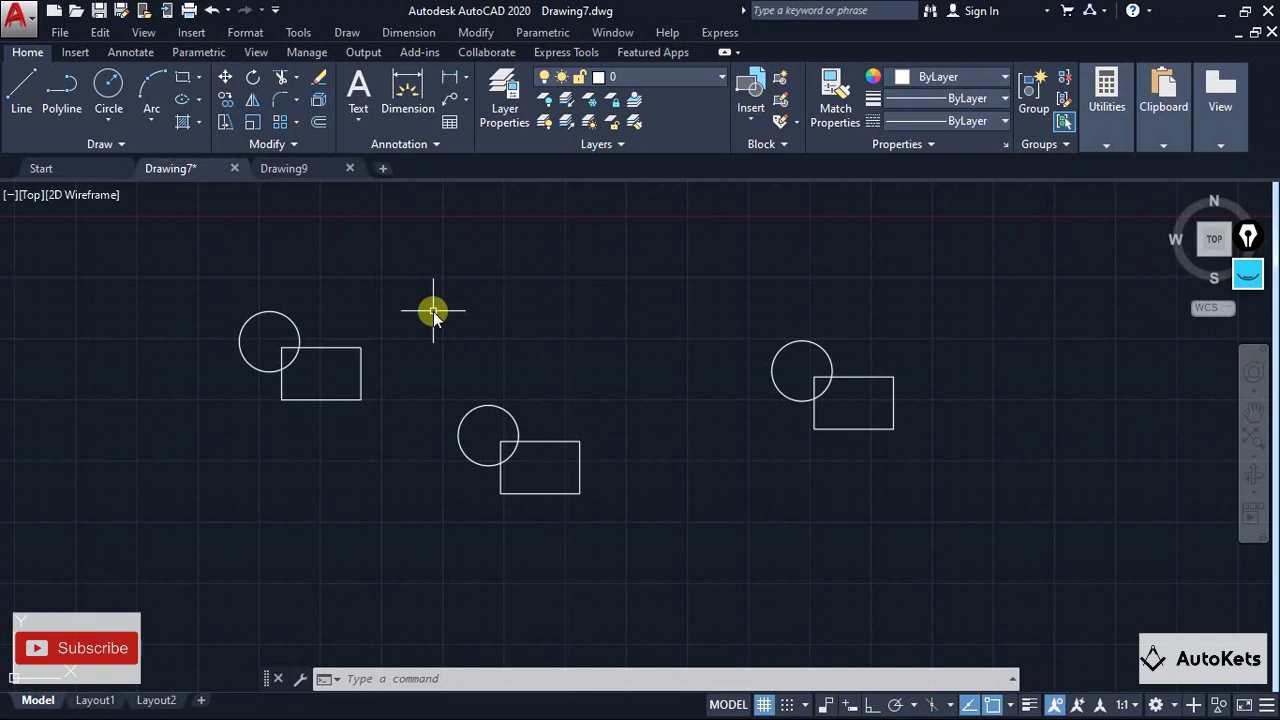
{"action": "scroll", "coordinate": [415, 388], "scroll_direction": "up", "scroll_amount": 2}
{"action": "scroll", "coordinate": [390, 400], "scroll_direction": "down", "scroll_amount": 2}
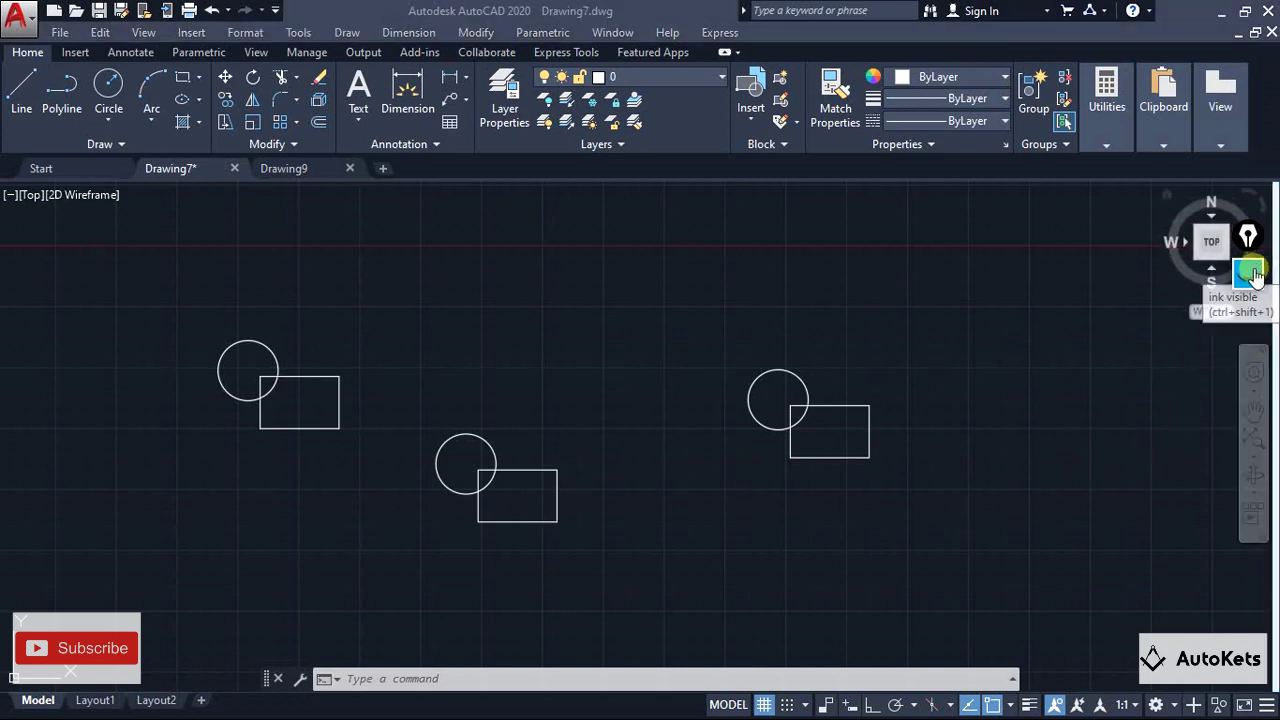
Mark the rectangles' lower-right corners on the three block copies and point an arrow at the first copy with screen ink, and clear the markings
{"action": "left_click", "coordinate": [1254, 276]}
{"action": "mouse_move", "coordinate": [351, 417]}
{"action": "left_mouse_down"}
{"action": "mouse_move", "coordinate": [309, 439]}
{"action": "mouse_move", "coordinate": [337, 469]}
{"action": "mouse_move", "coordinate": [361, 435]}
{"action": "mouse_move", "coordinate": [336, 409]}
{"action": "left_mouse_up"}
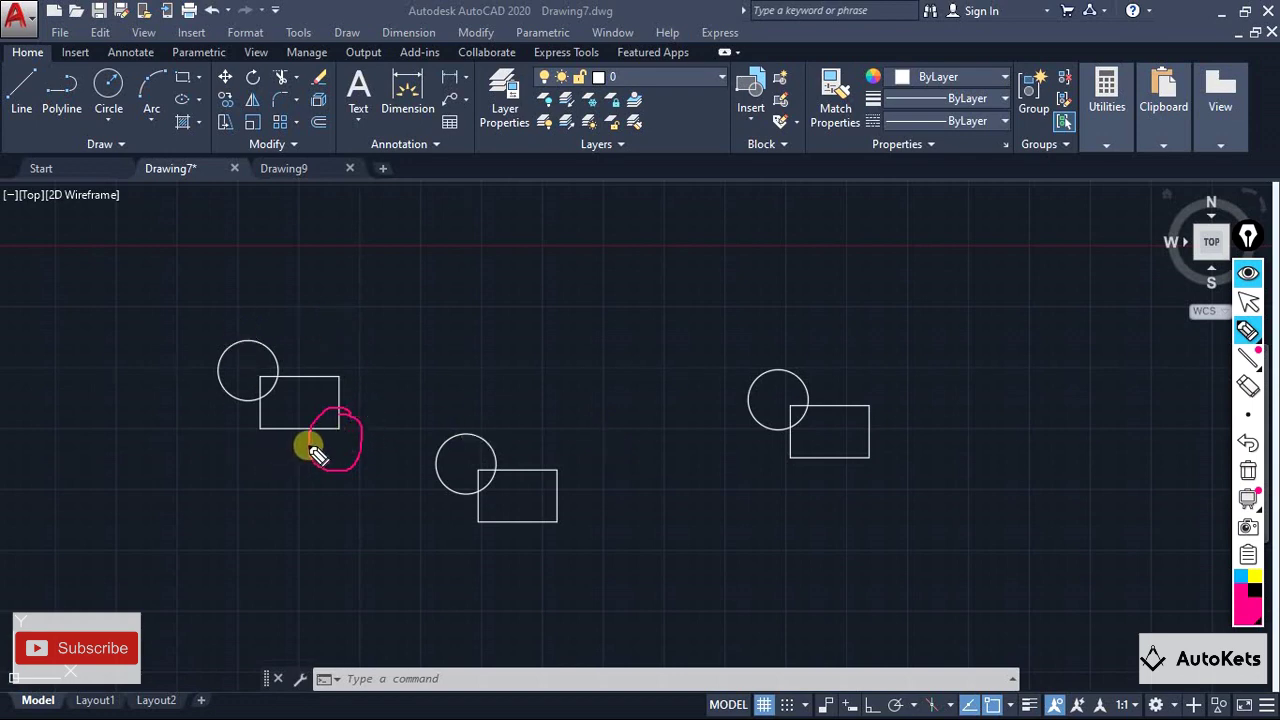
{"action": "mouse_move", "coordinate": [580, 510]}
{"action": "left_mouse_down"}
{"action": "mouse_move", "coordinate": [545, 561]}
{"action": "mouse_move", "coordinate": [588, 508]}
{"action": "left_mouse_up"}
{"action": "mouse_move", "coordinate": [897, 451]}
{"action": "left_mouse_down"}
{"action": "mouse_move", "coordinate": [830, 472]}
{"action": "mouse_move", "coordinate": [900, 448]}
{"action": "left_mouse_up"}
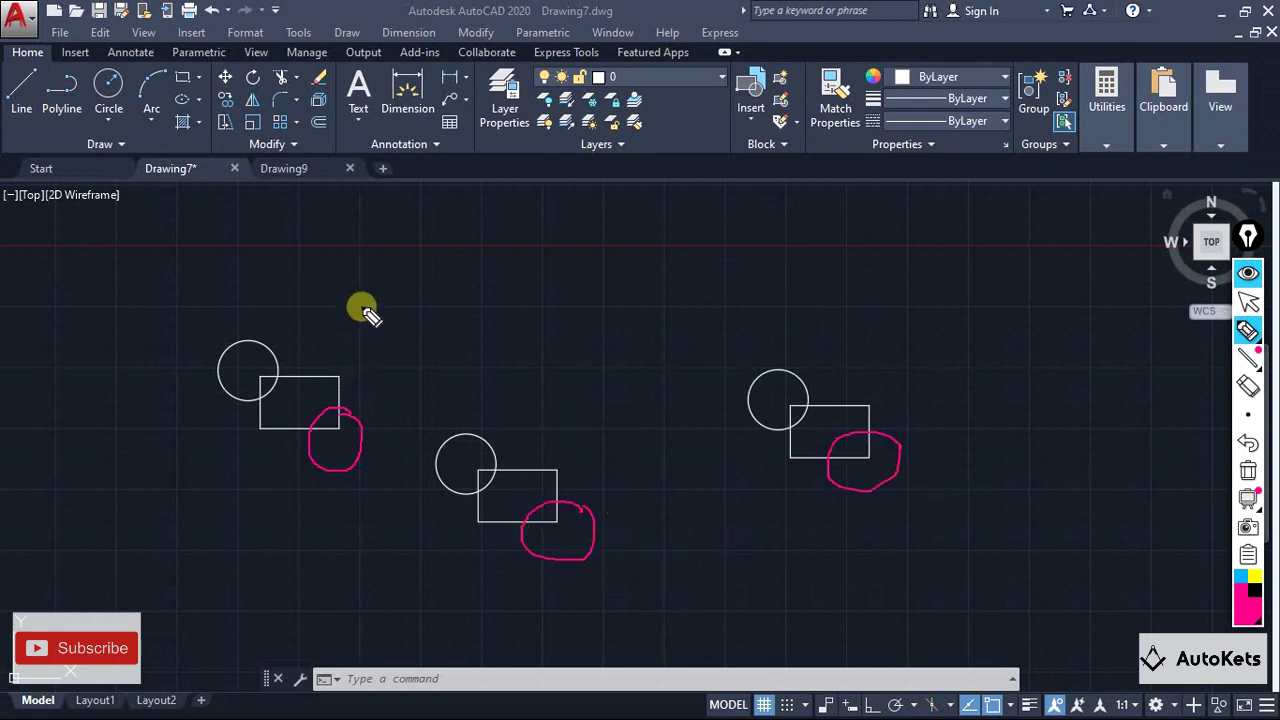
{"action": "mouse_move", "coordinate": [330, 353]}
{"action": "left_mouse_down"}
{"action": "mouse_move", "coordinate": [382, 303]}
{"action": "mouse_move", "coordinate": [332, 347]}
{"action": "mouse_move", "coordinate": [333, 321]}
{"action": "mouse_move", "coordinate": [324, 360]}
{"action": "mouse_move", "coordinate": [378, 355]}
{"action": "left_mouse_up"}
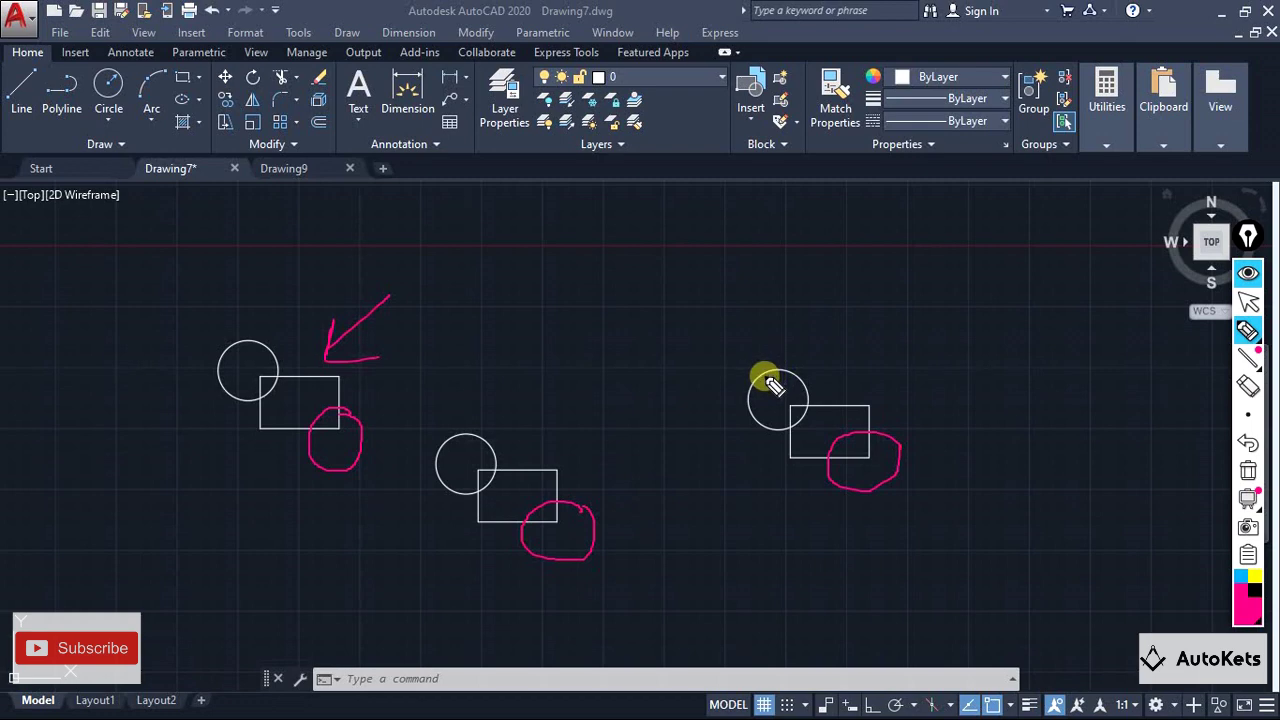
{"action": "left_click", "coordinate": [1248, 470]}
{"action": "left_click", "coordinate": [1248, 272]}
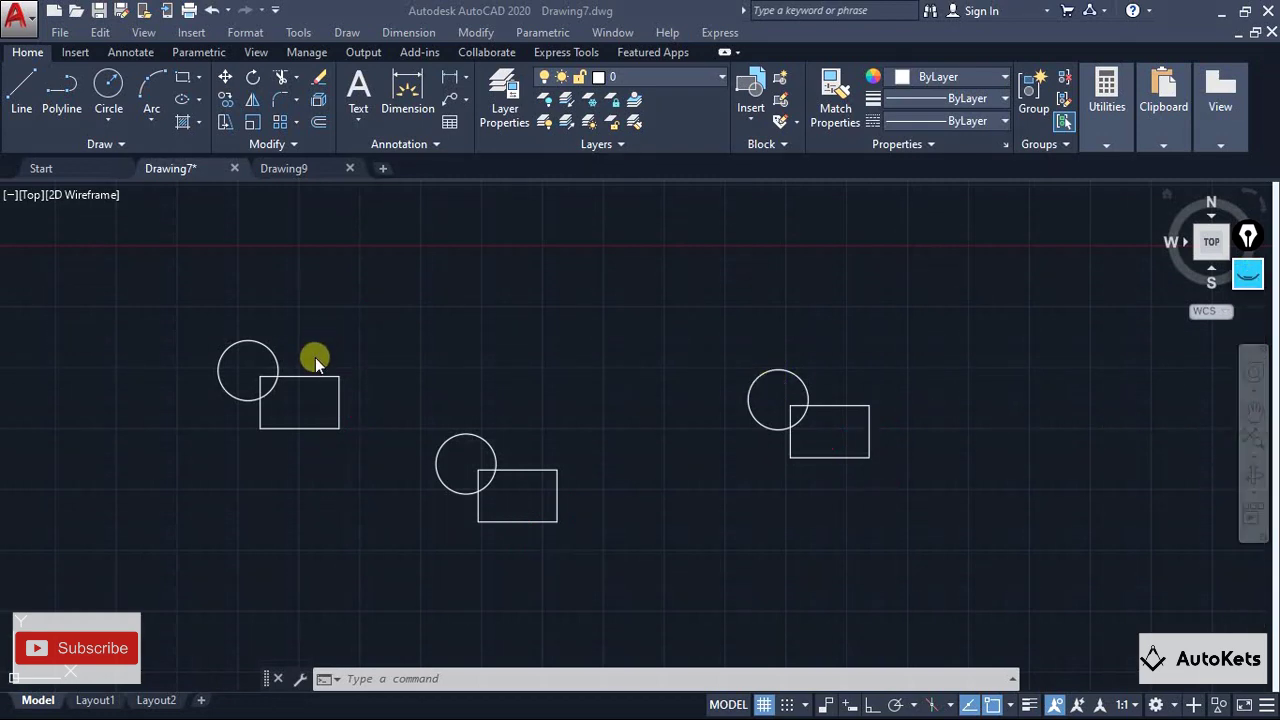
Open block 123 in the Block Editor and draw a small circle centred on the rectangle's lower-right corner
{"action": "double_click", "coordinate": [308, 383]}
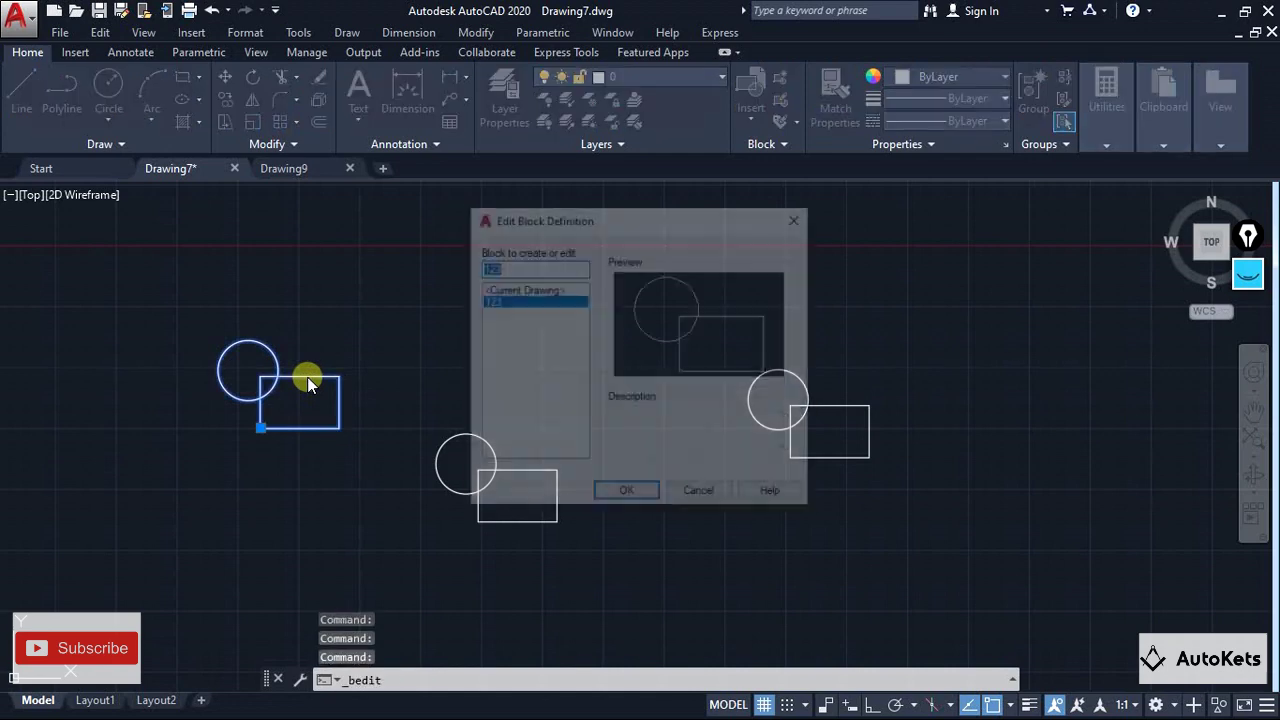
{"action": "left_click", "coordinate": [498, 302]}
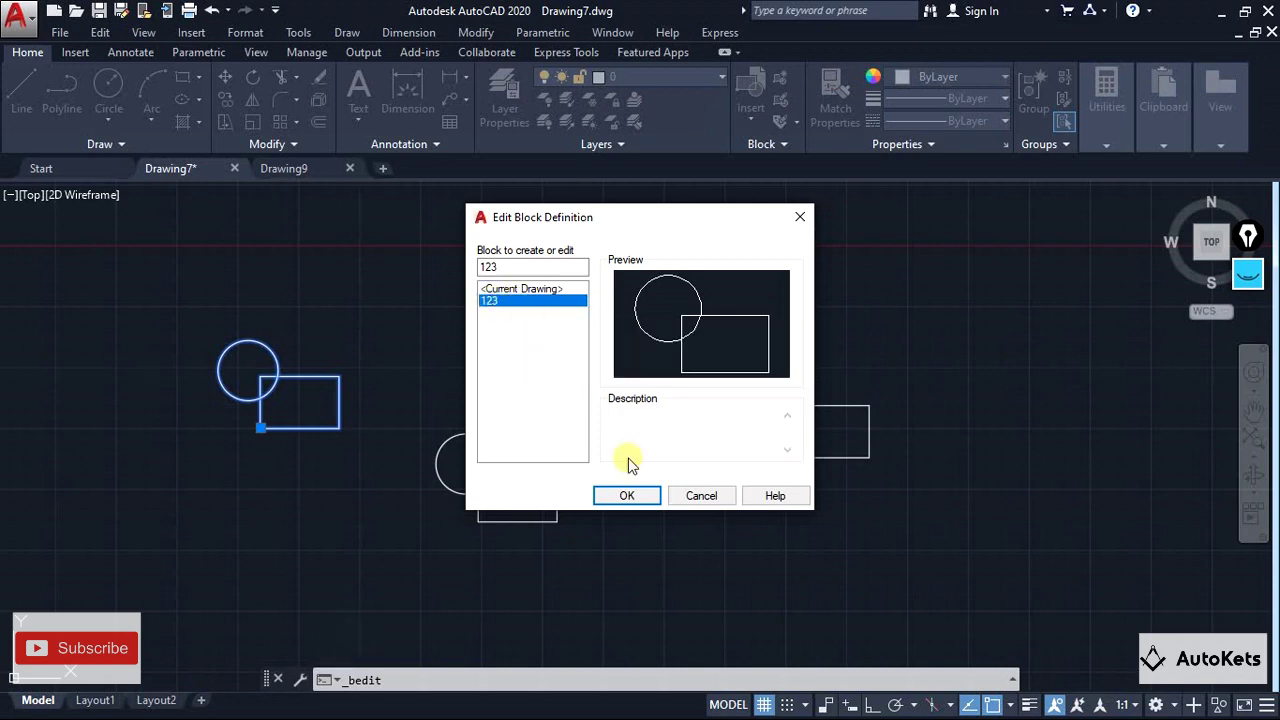
{"action": "left_click", "coordinate": [634, 499]}
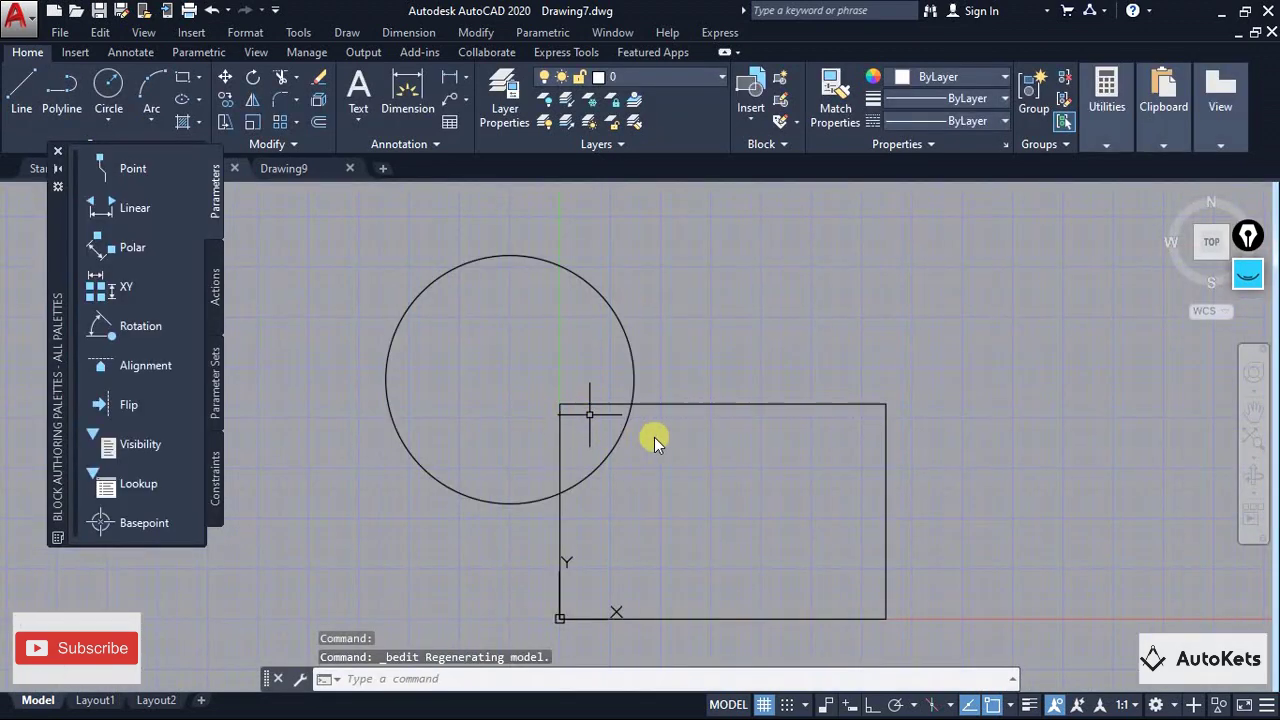
{"action": "left_click", "coordinate": [28, 52]}
{"action": "left_click", "coordinate": [108, 88]}
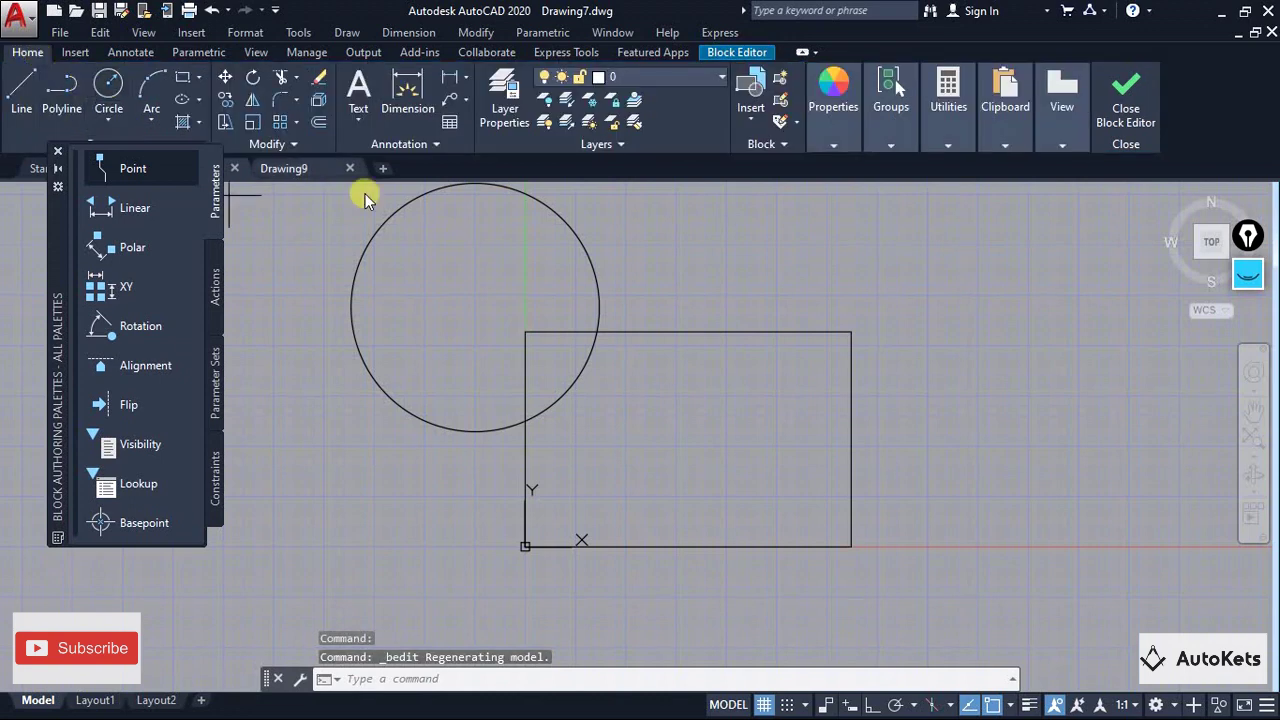
{"action": "left_click", "coordinate": [851, 545]}
{"action": "left_click", "coordinate": [930, 537]}
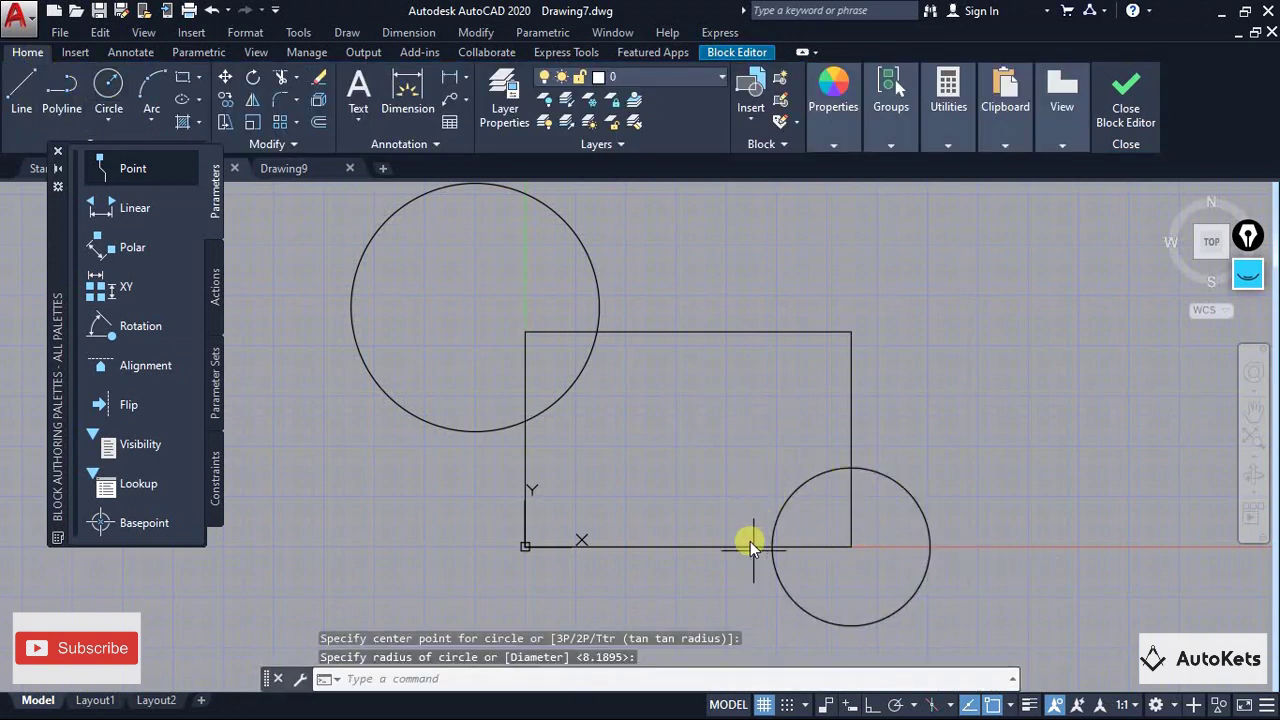
Close the Block Editor and save the changes to block 123
{"action": "left_click", "coordinate": [1127, 125]}
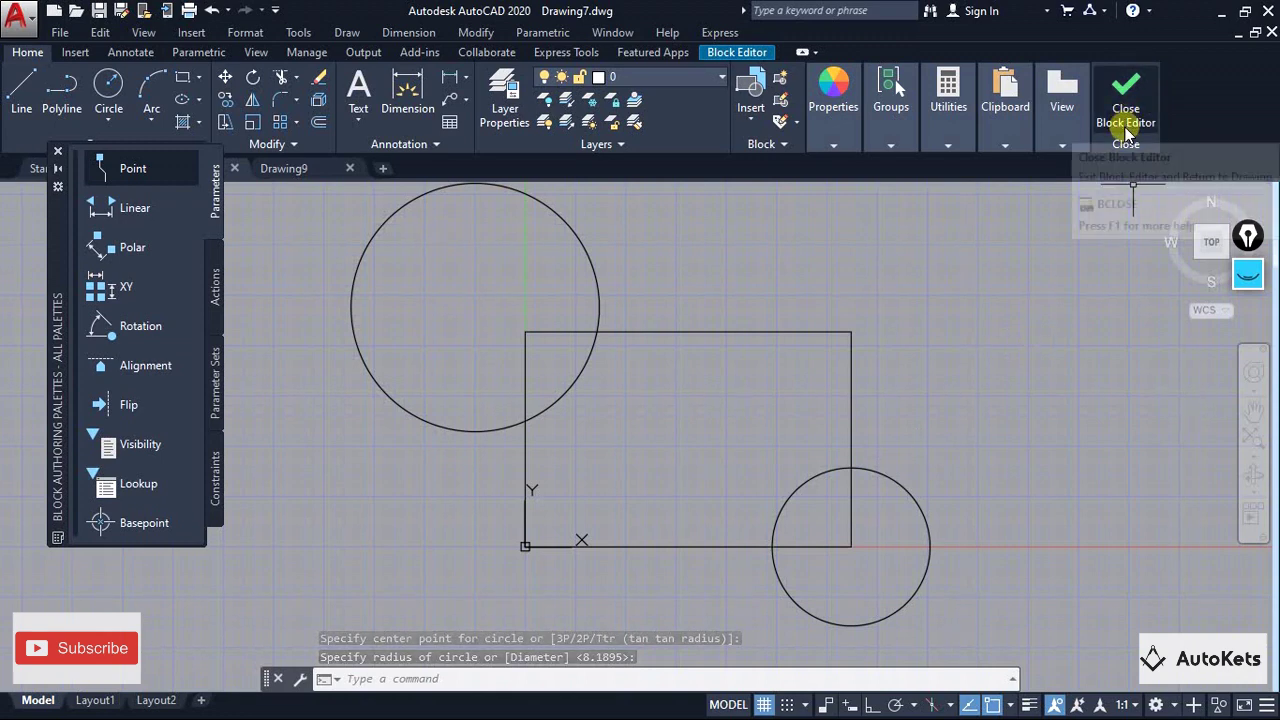
{"action": "left_click", "coordinate": [1127, 125]}
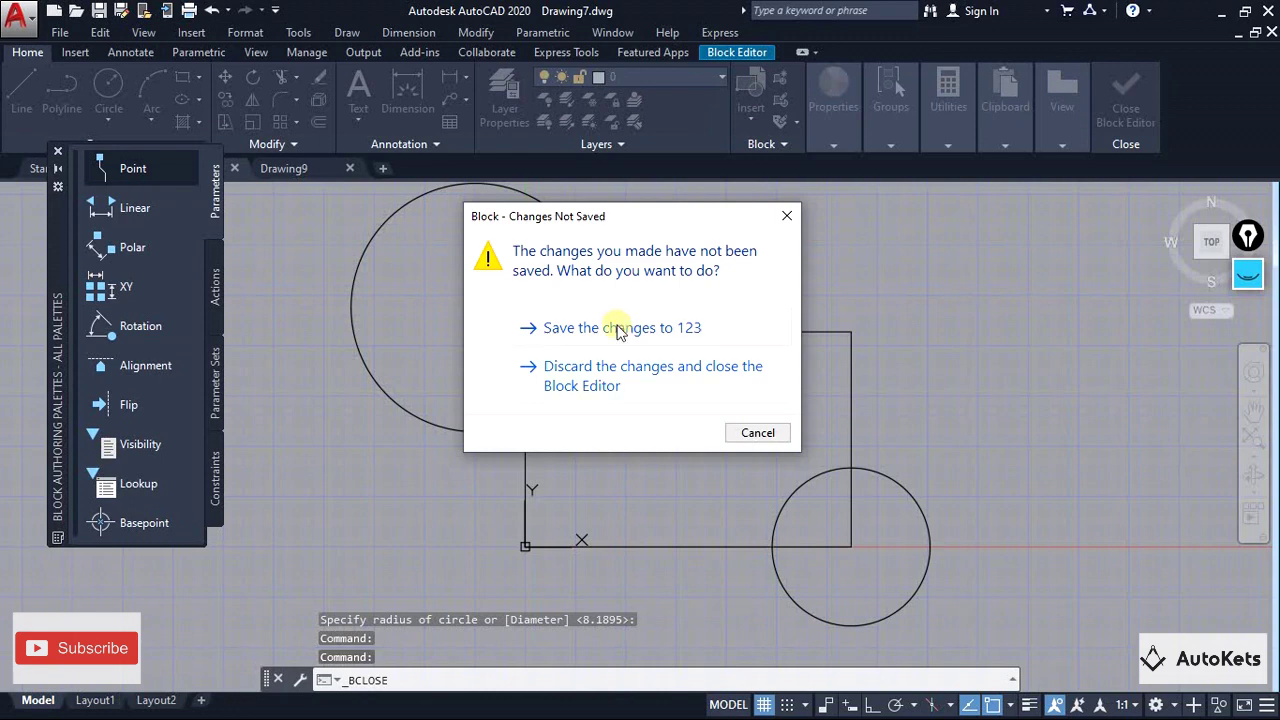
{"action": "left_click", "coordinate": [617, 328]}
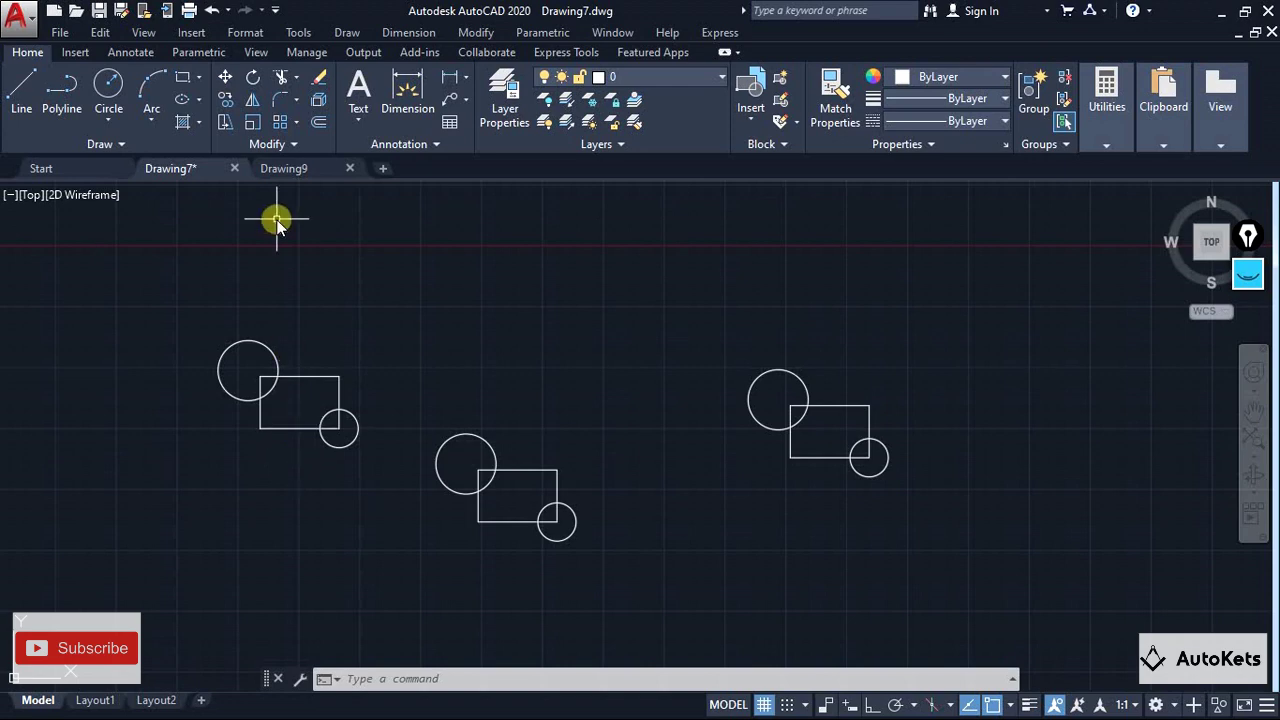
Switch to the Drawing9 drawing and browse the recently used blocks available for insertion
{"action": "left_click", "coordinate": [292, 169]}
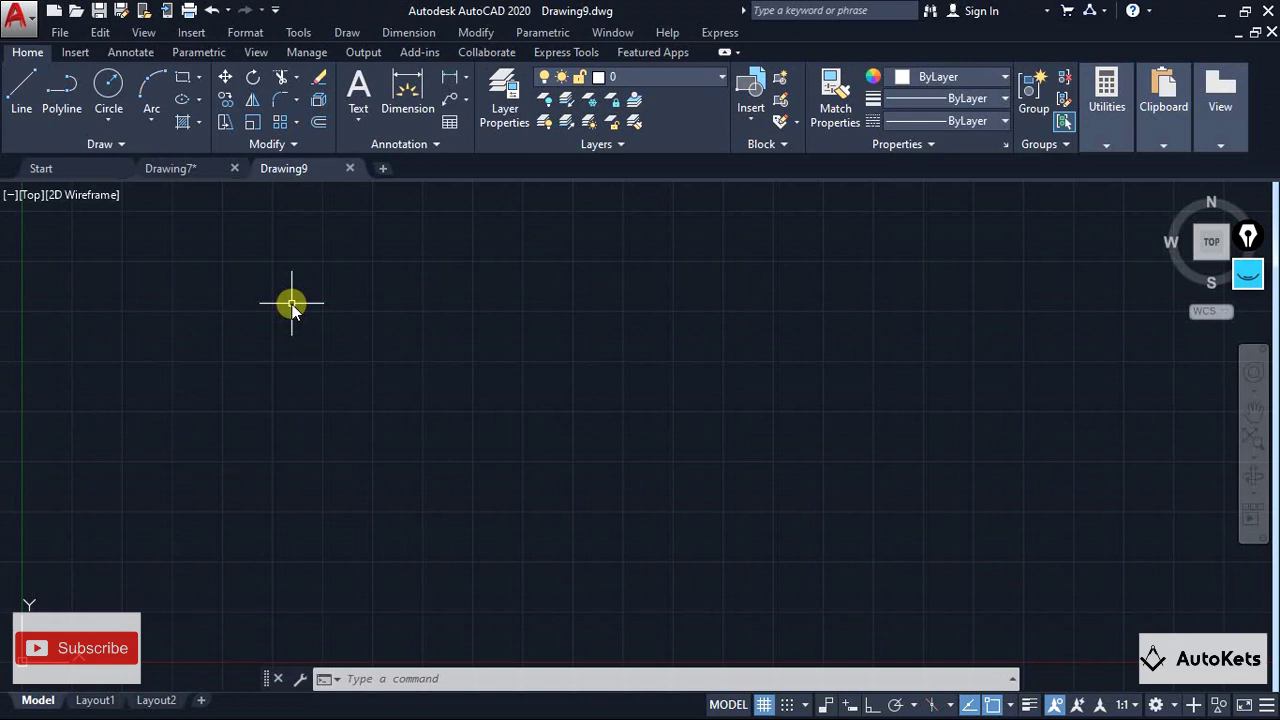
{"action": "left_click", "coordinate": [63, 52]}
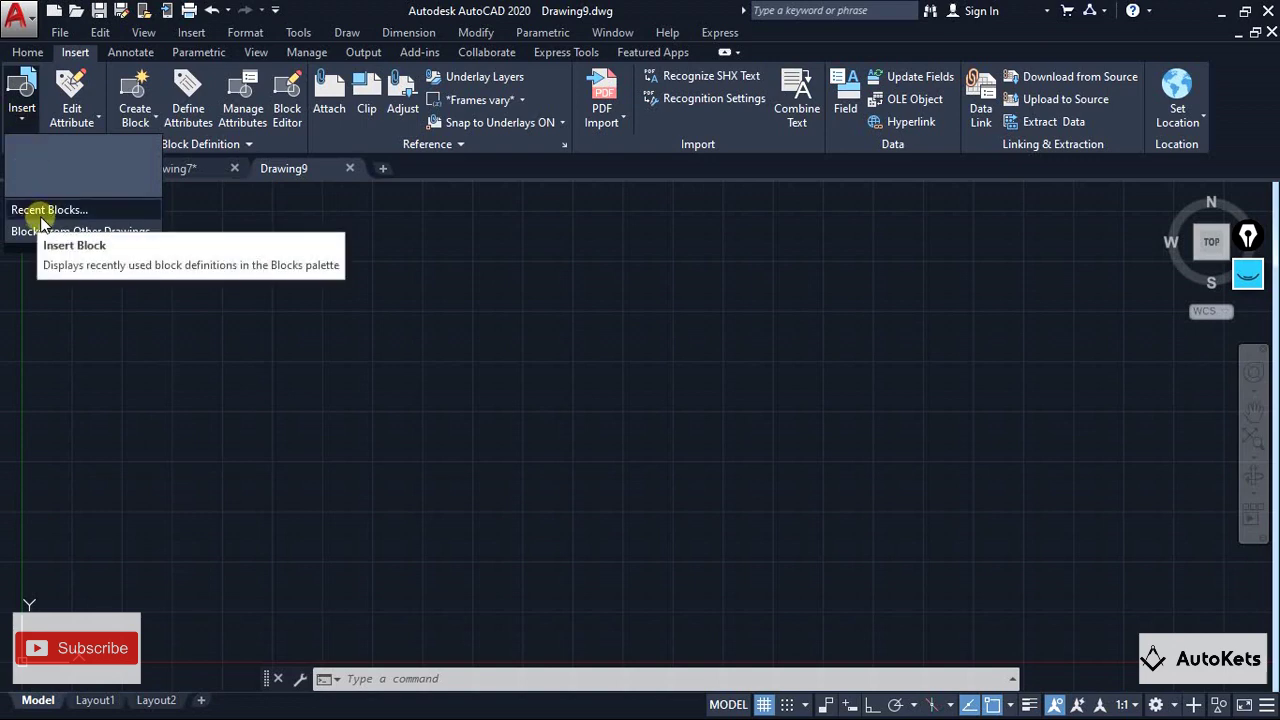
{"action": "left_click", "coordinate": [42, 213]}
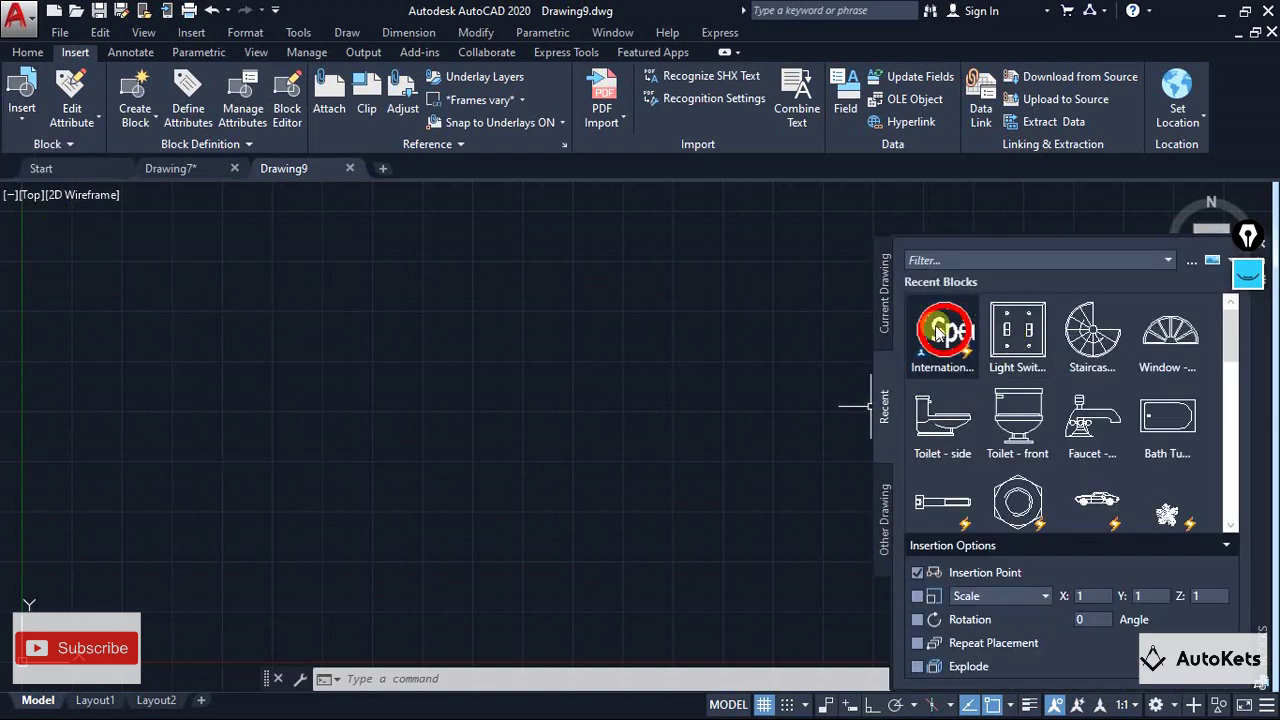
{"action": "scroll", "coordinate": [1005, 418], "scroll_direction": "down", "scroll_amount": 2}
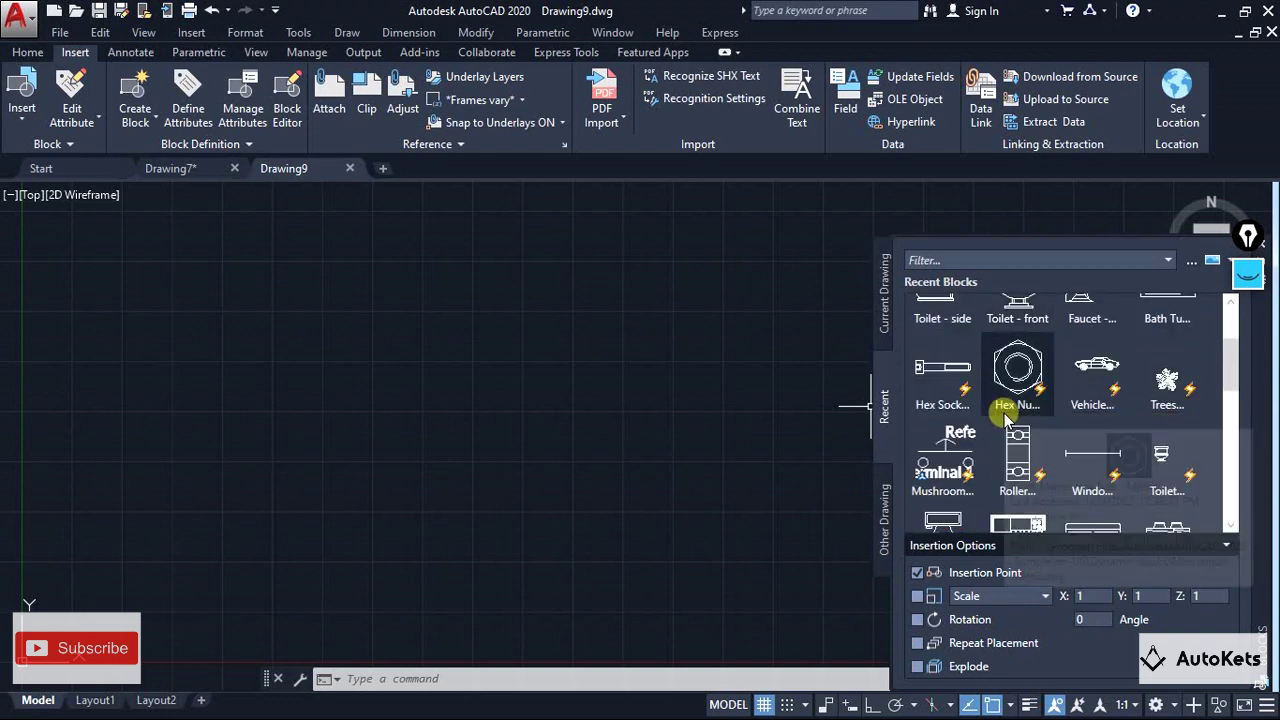
{"action": "scroll", "coordinate": [1005, 418], "scroll_direction": "down", "scroll_amount": 6}
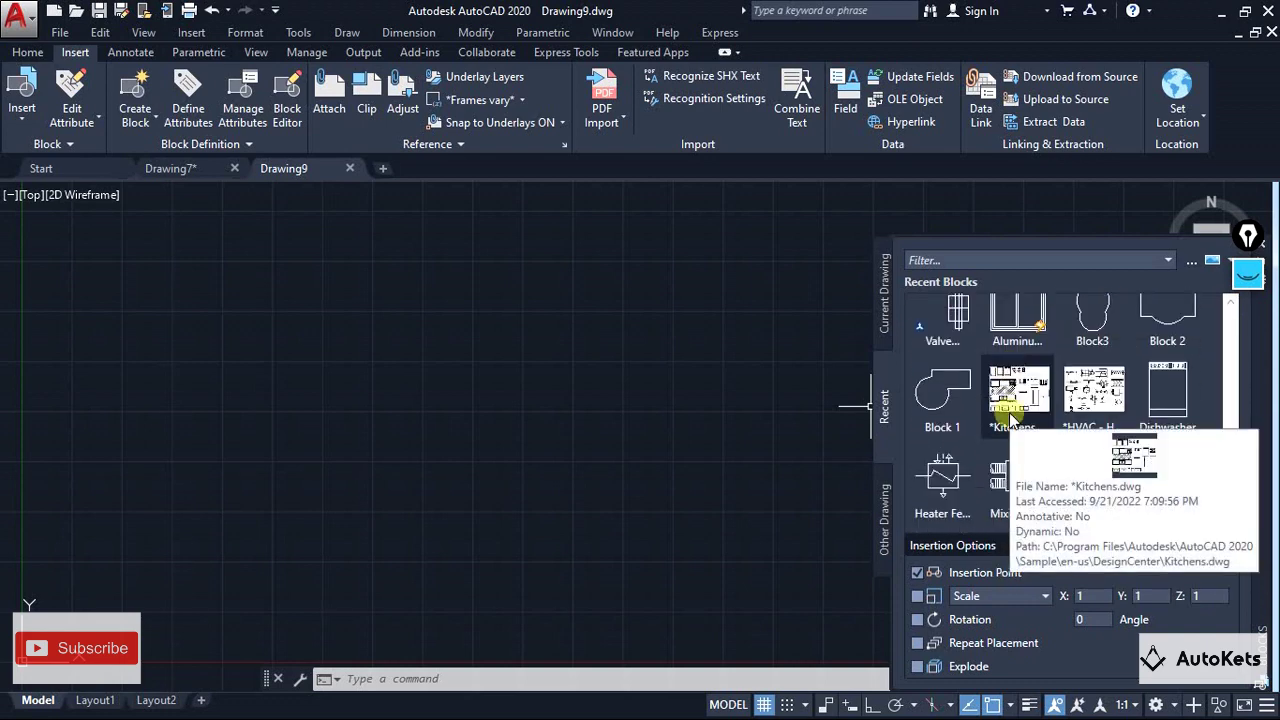
{"action": "scroll", "coordinate": [1008, 415], "scroll_direction": "up", "scroll_amount": 10}
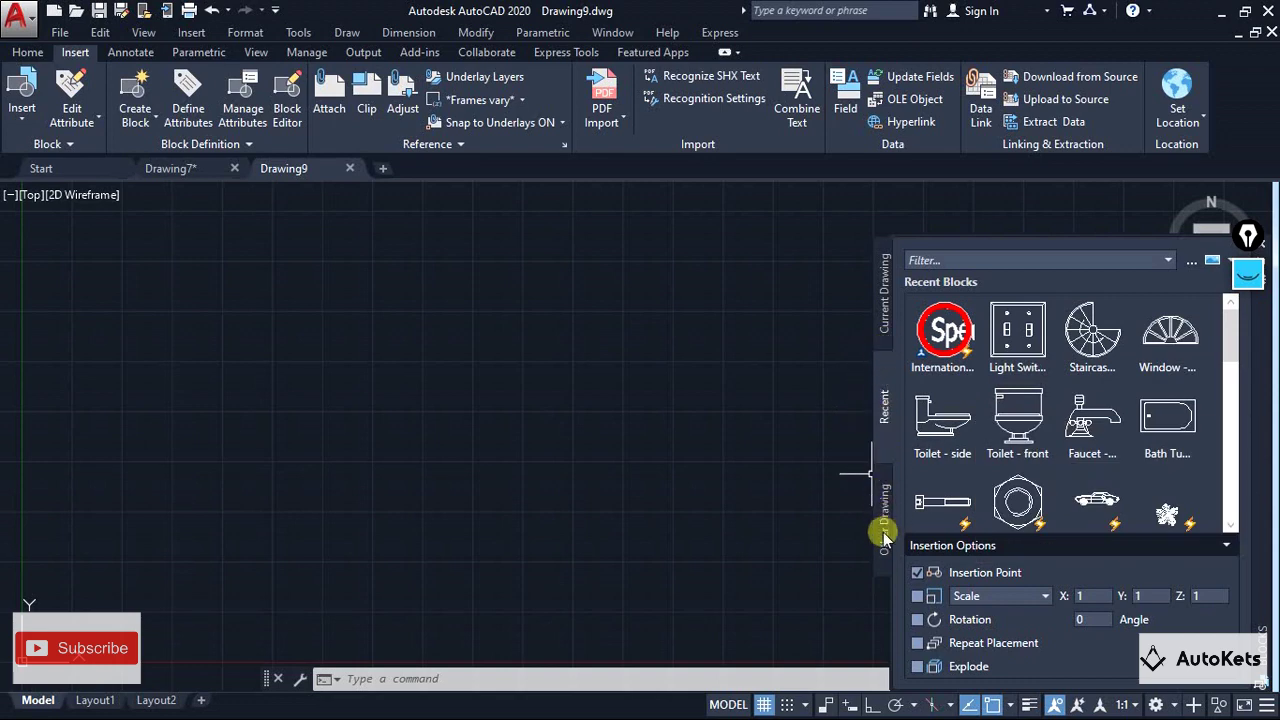
View the blocks offered from other drawings and look for drawing files in the Desktop's Exercise folder without opening one
{"action": "left_click", "coordinate": [884, 520]}
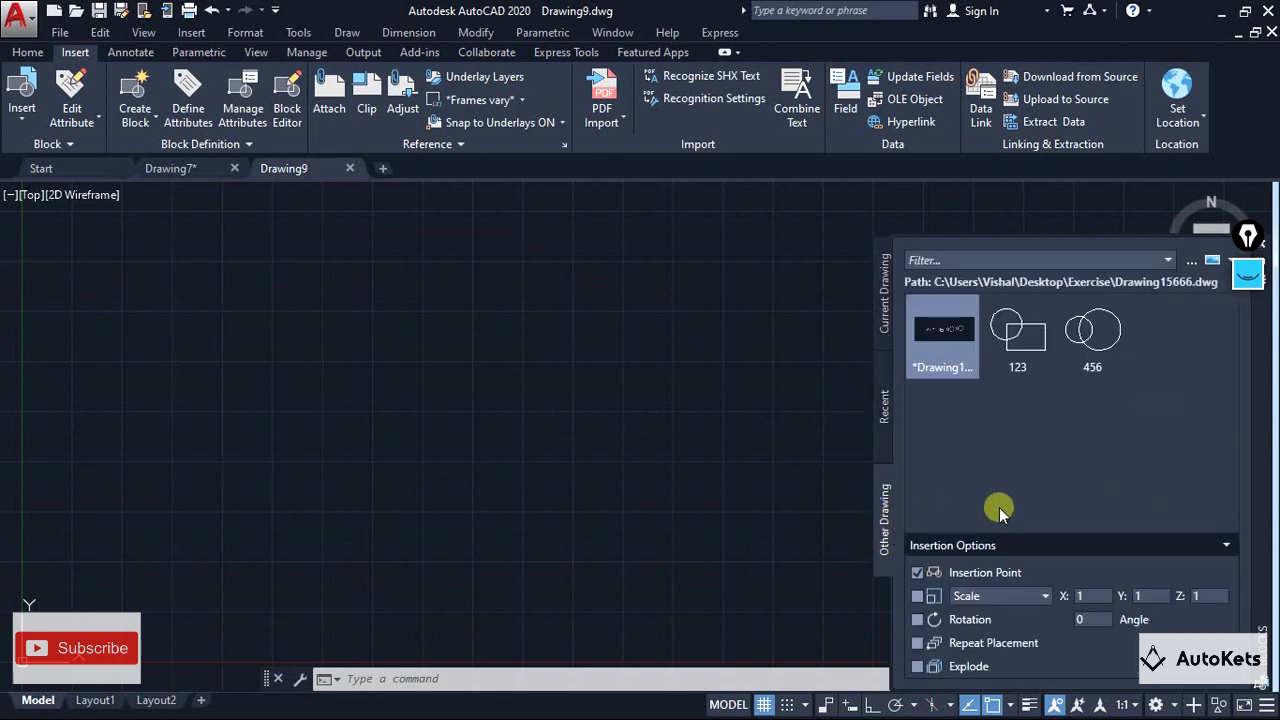
{"action": "left_click", "coordinate": [1195, 265]}
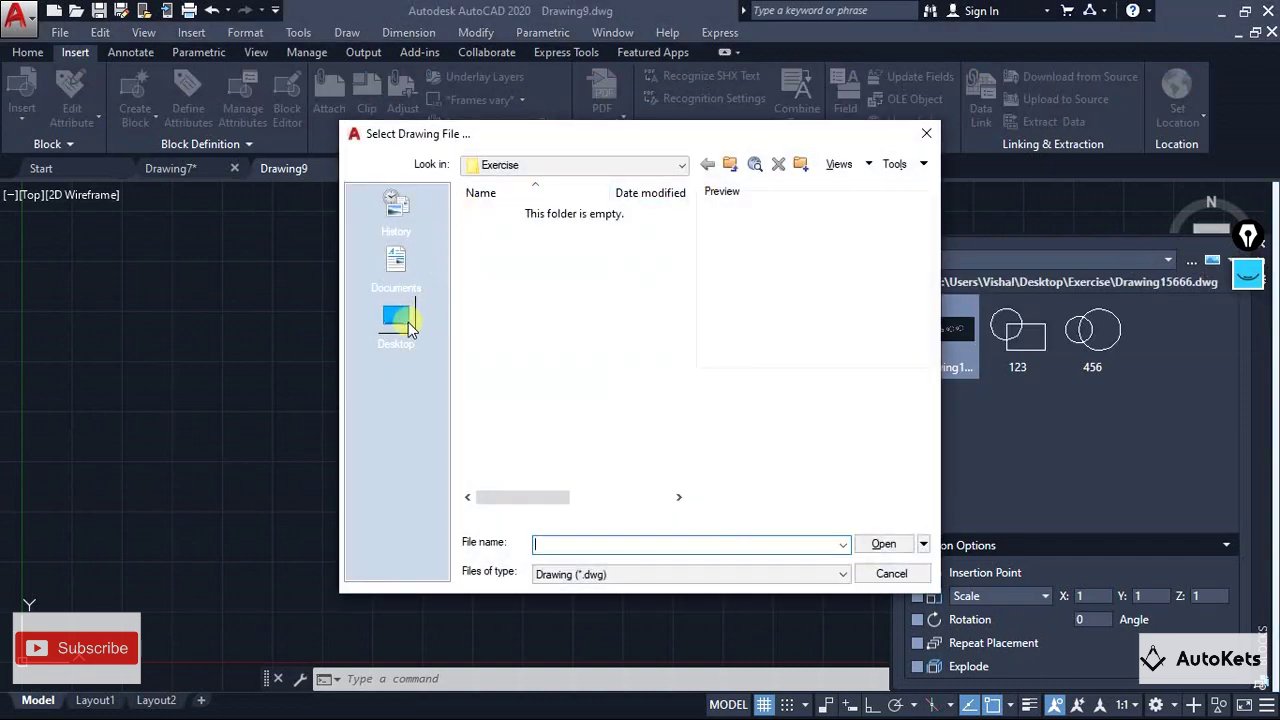
{"action": "left_click", "coordinate": [397, 316]}
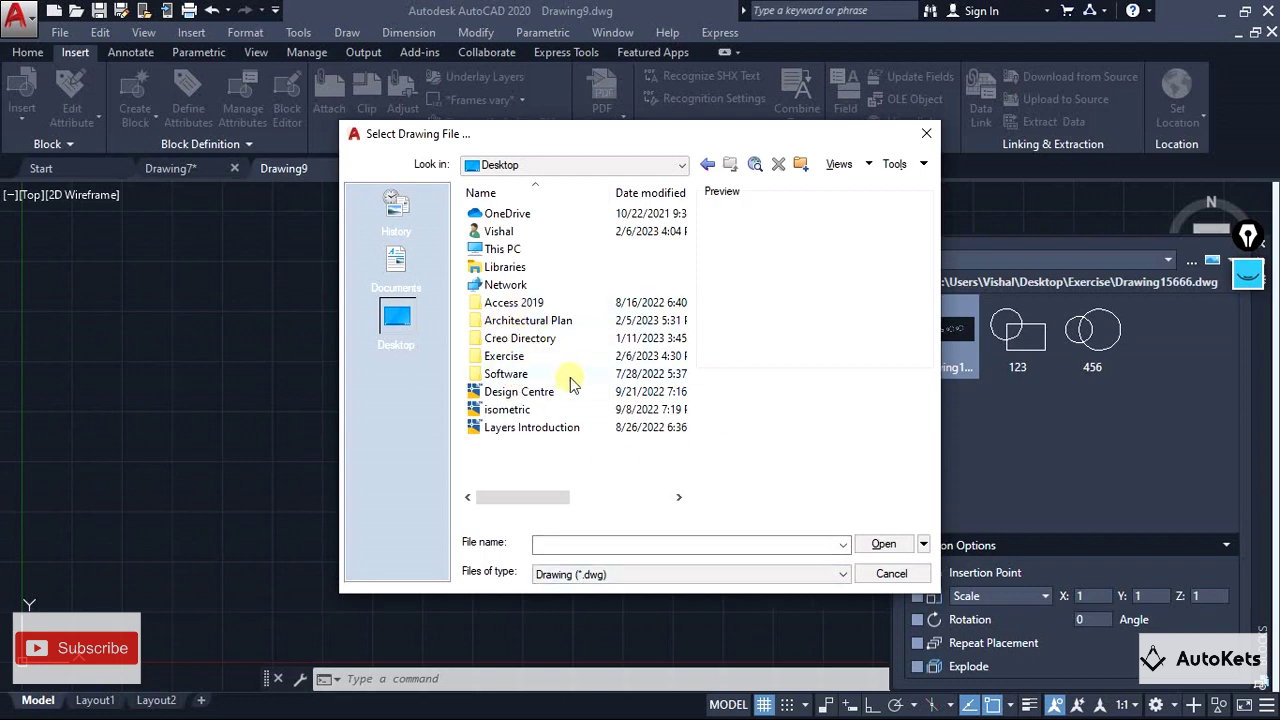
{"action": "double_click", "coordinate": [506, 357]}
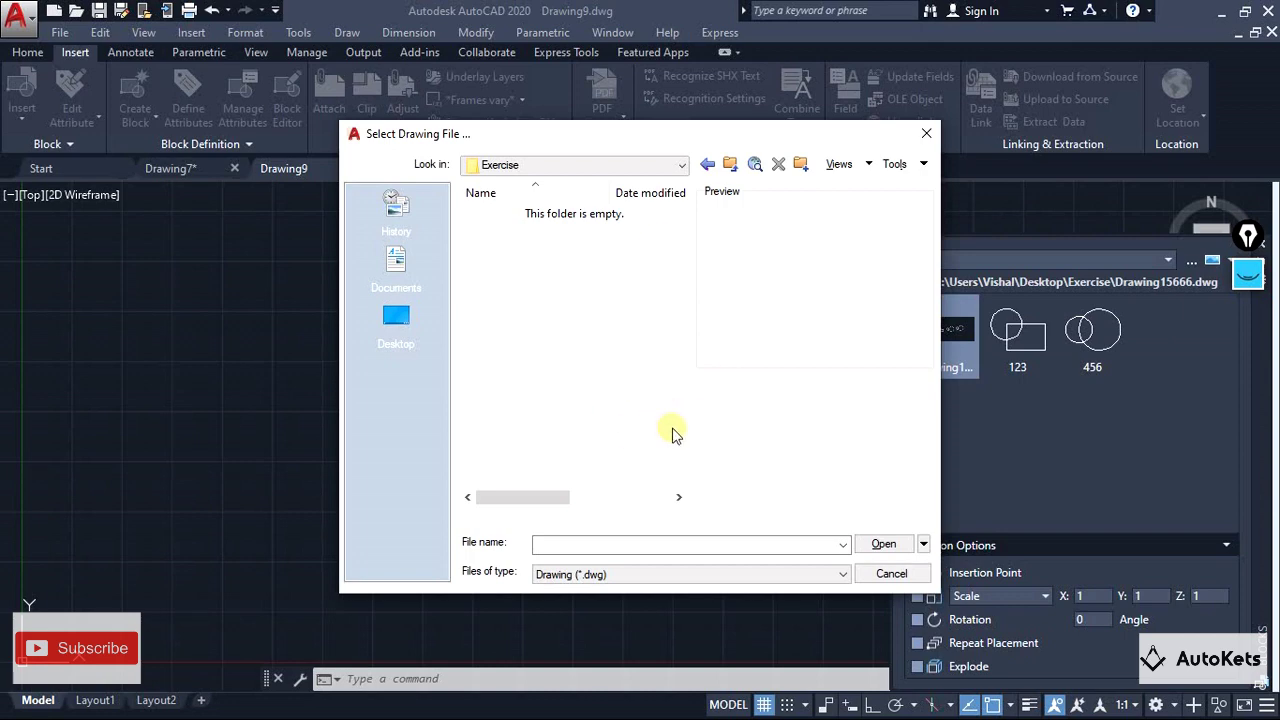
{"action": "left_click", "coordinate": [885, 574]}
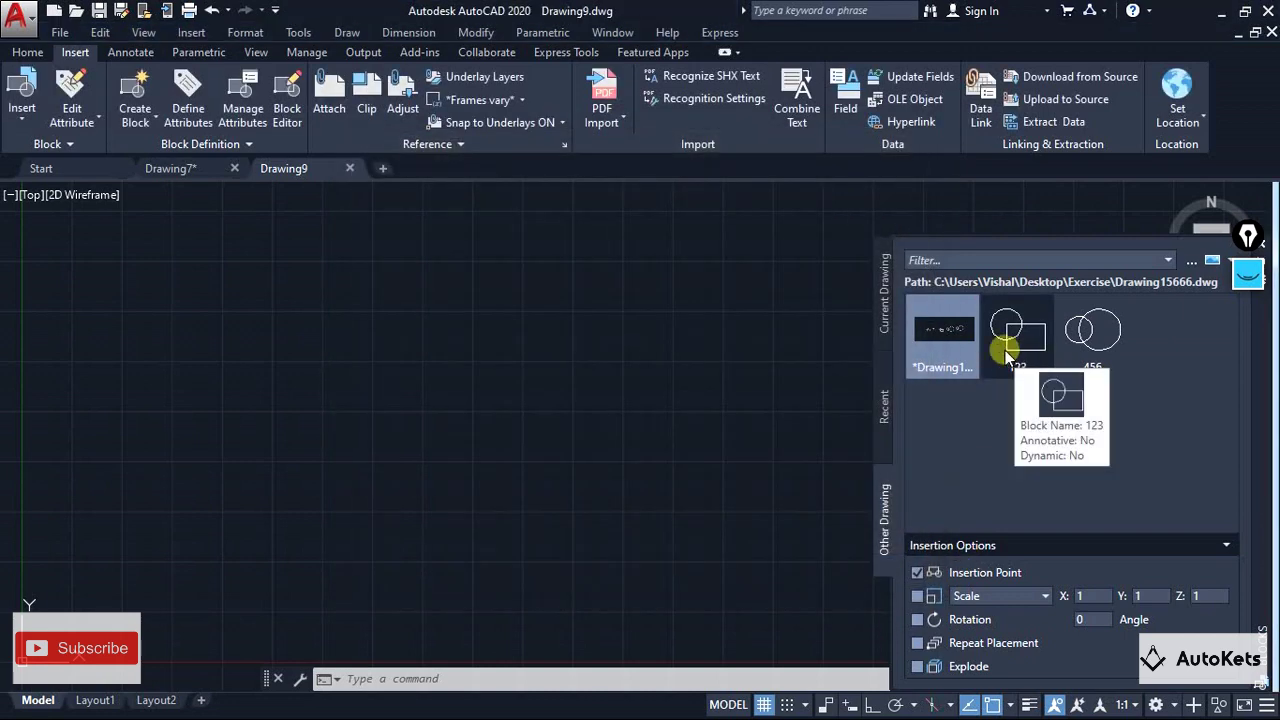
Close the Drawing7 drawing without saving its changes, and close the Drawing9 drawing
{"action": "left_click", "coordinate": [74, 166]}
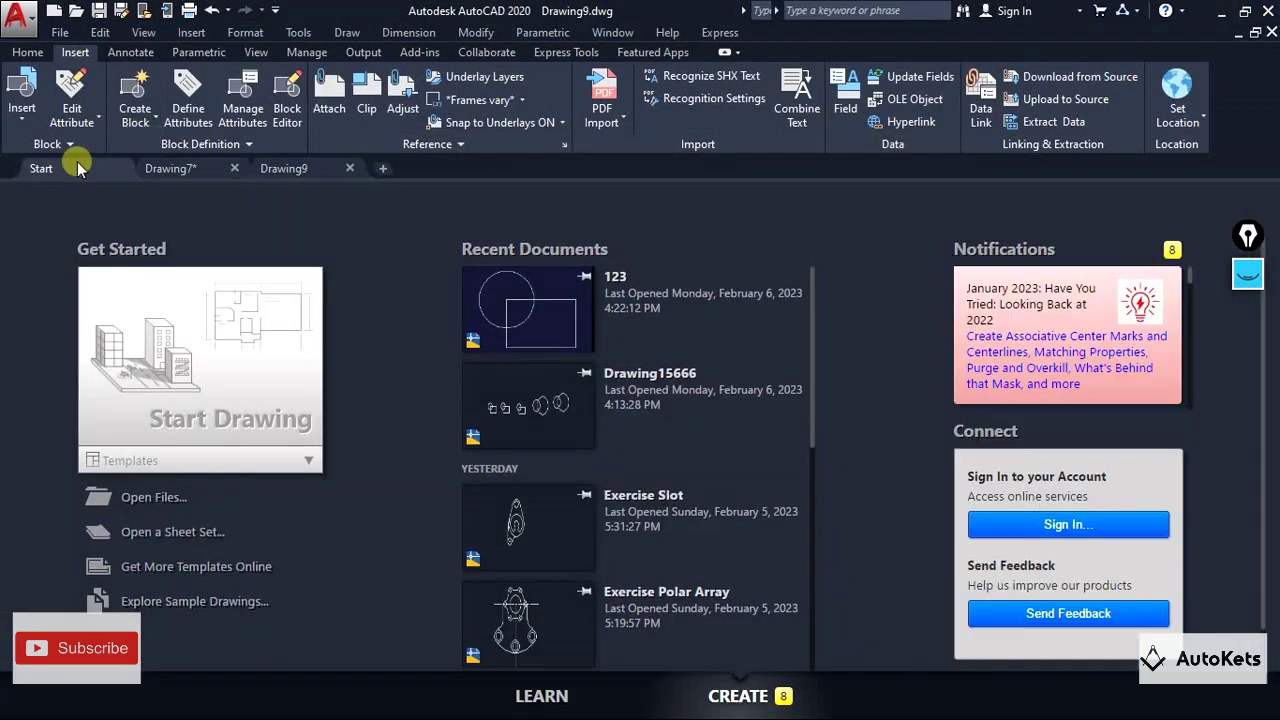
{"action": "left_click", "coordinate": [234, 168]}
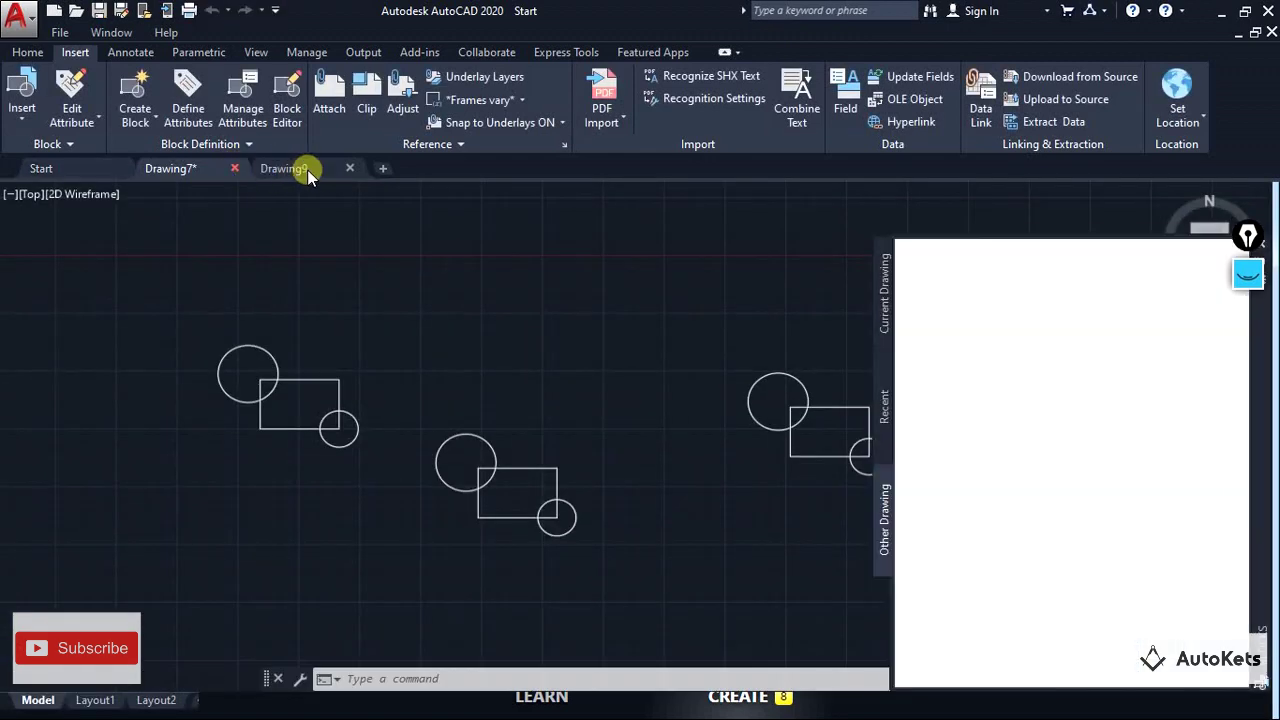
{"action": "left_click", "coordinate": [660, 407]}
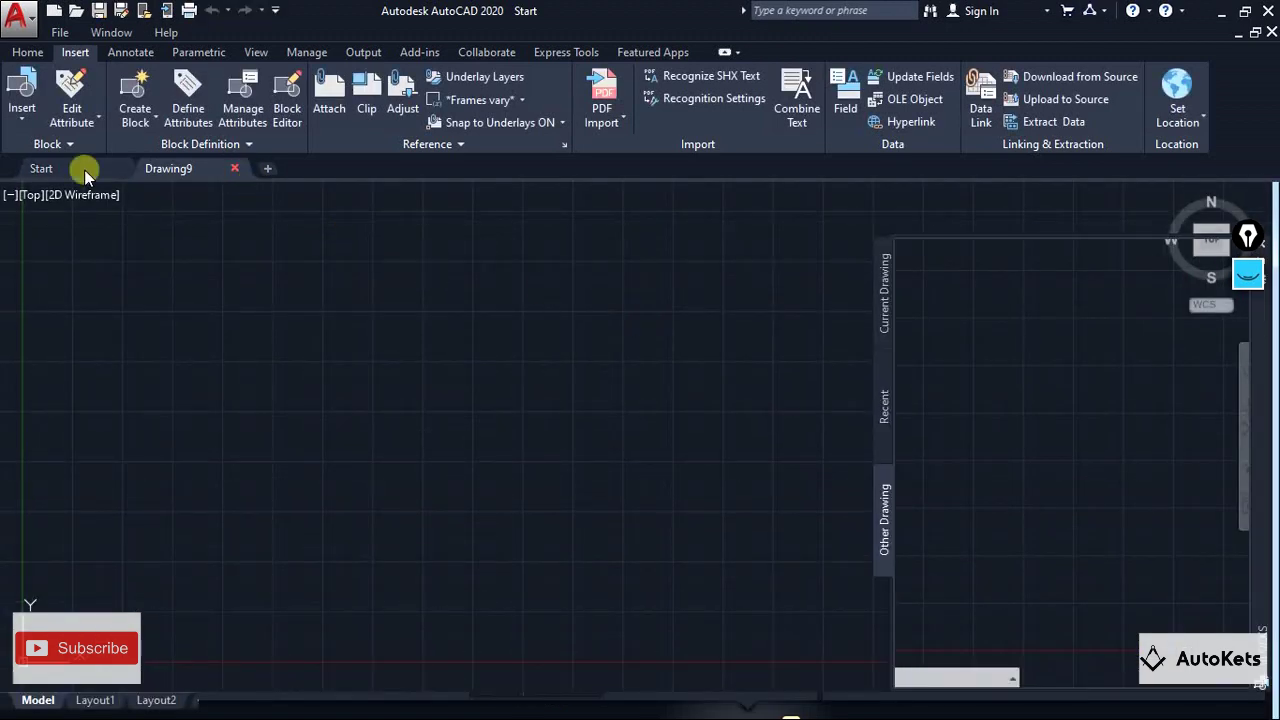
{"action": "left_click", "coordinate": [85, 172]}
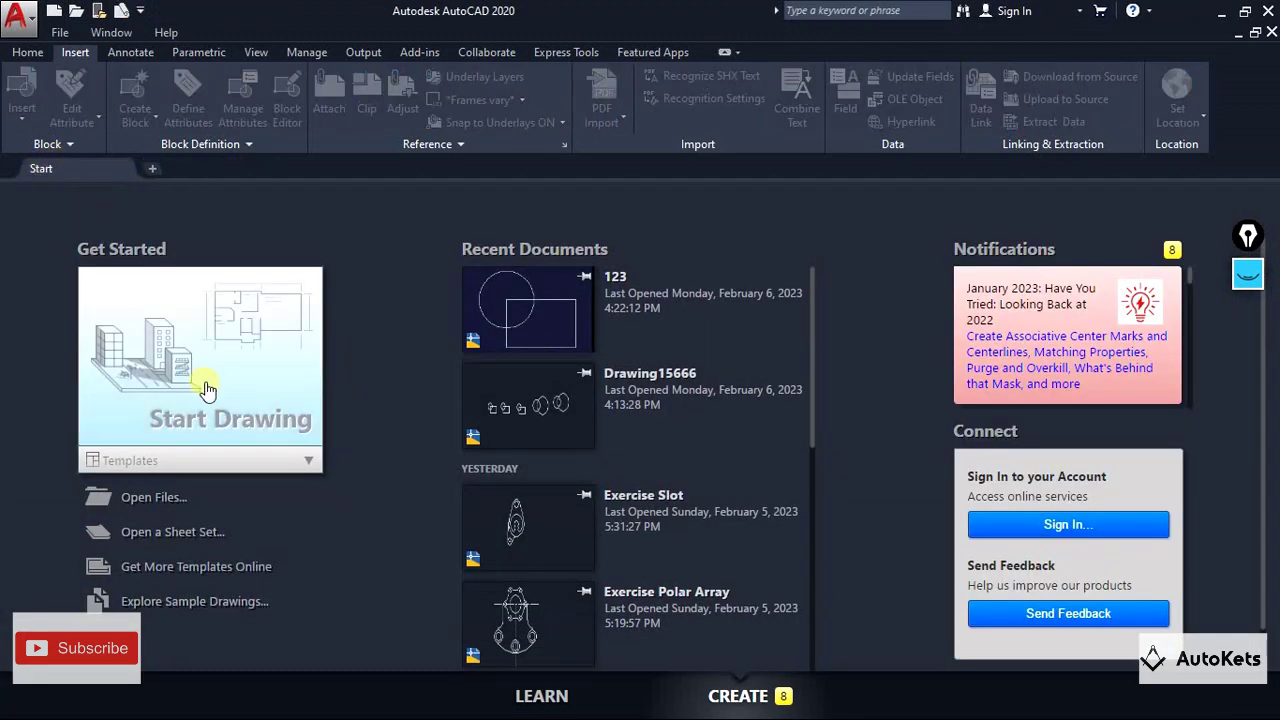
Start a new blank drawing, check its current-drawing blocks and close the Blocks palette
{"action": "left_click", "coordinate": [229, 287]}
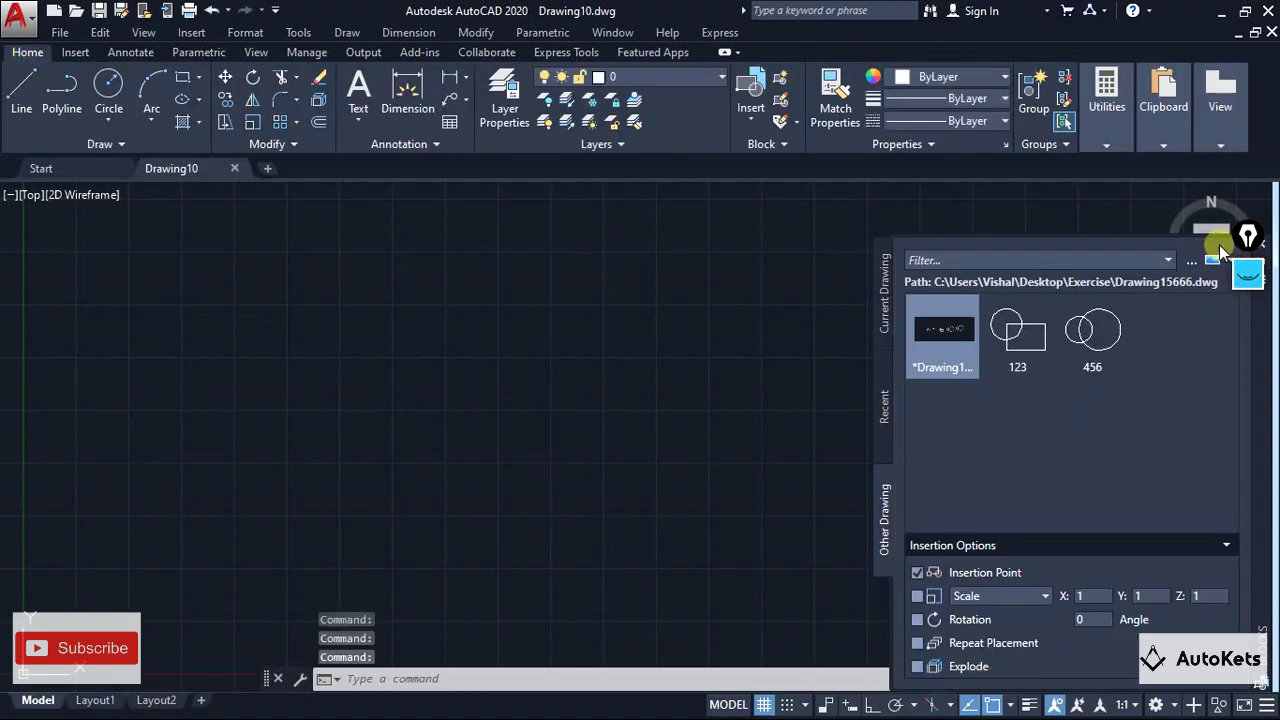
{"action": "left_click", "coordinate": [883, 282]}
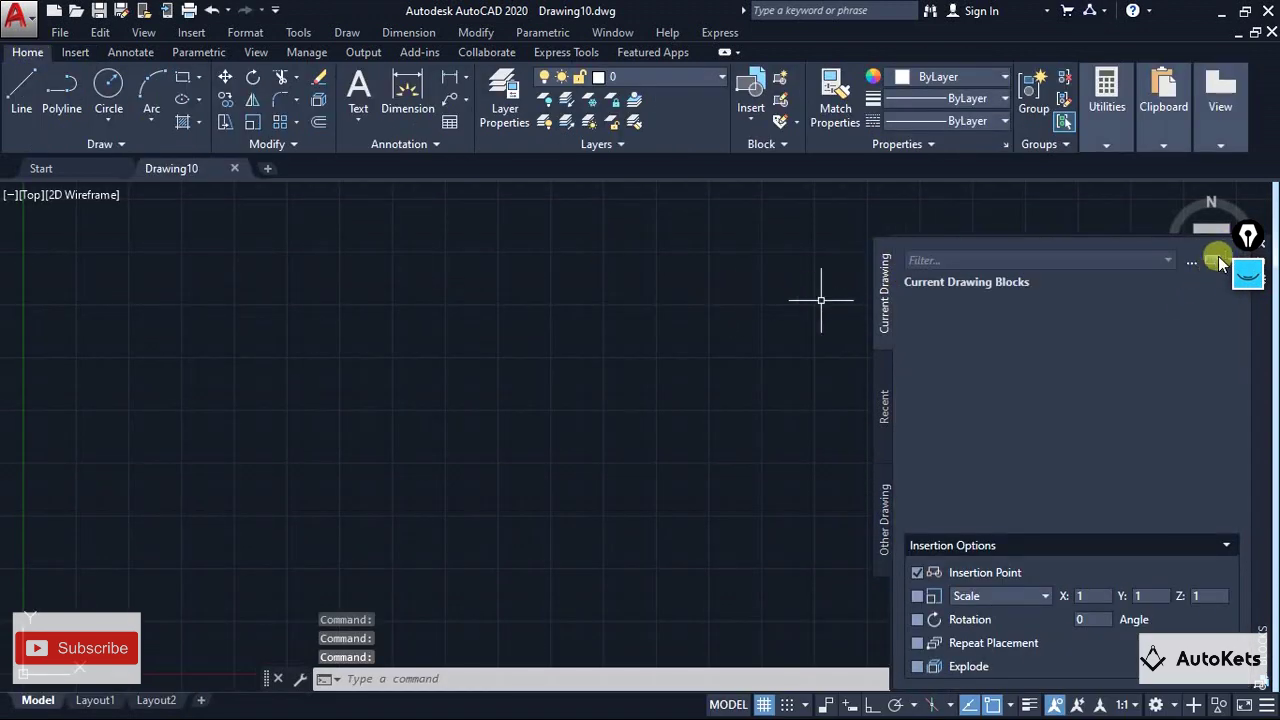
{"action": "left_click", "coordinate": [1261, 243]}
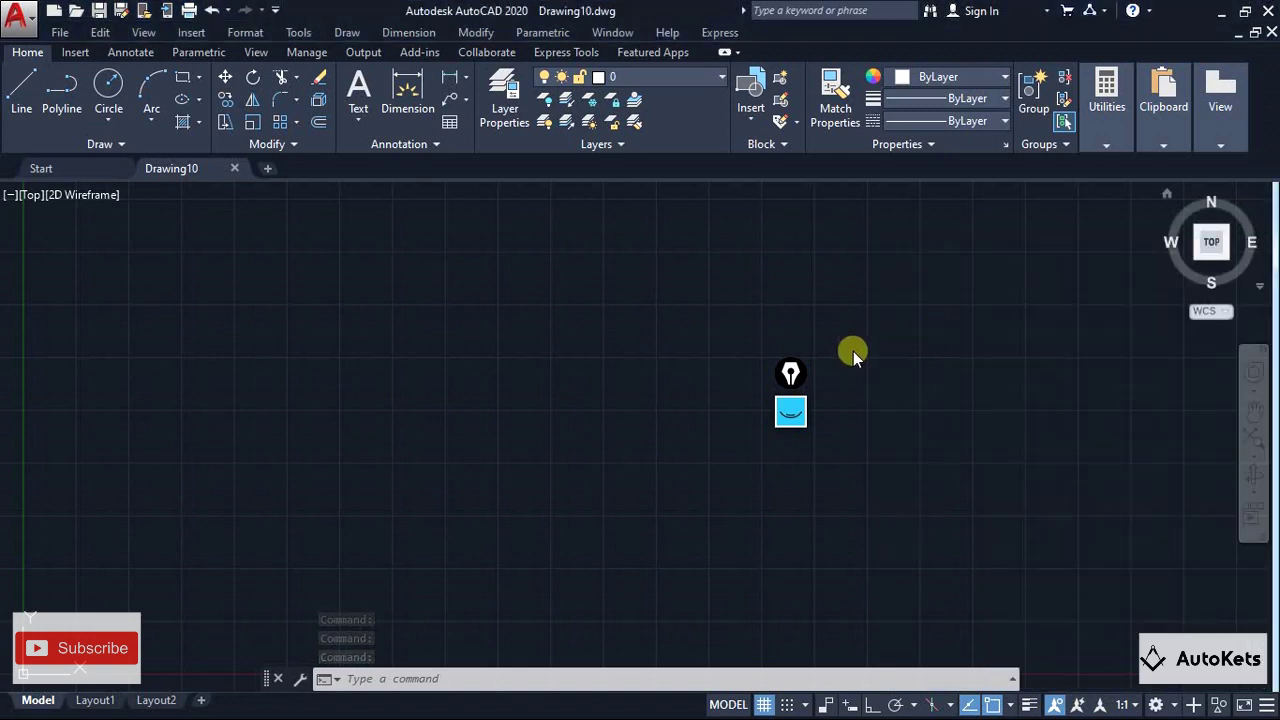
{"action": "left_click_drag", "start_coordinate": [790, 376], "coordinate": [1208, 404]}
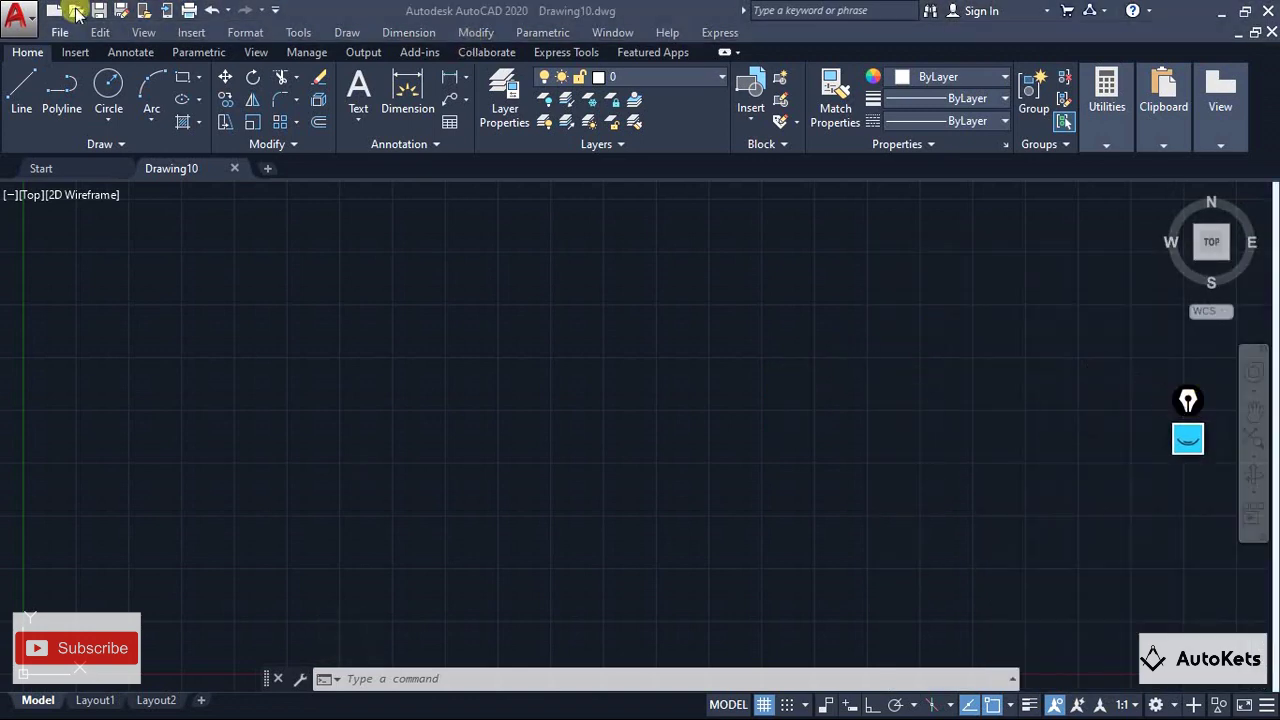
{"action": "left_click", "coordinate": [373, 398]}
{"action": "key", "text": "Escape"}
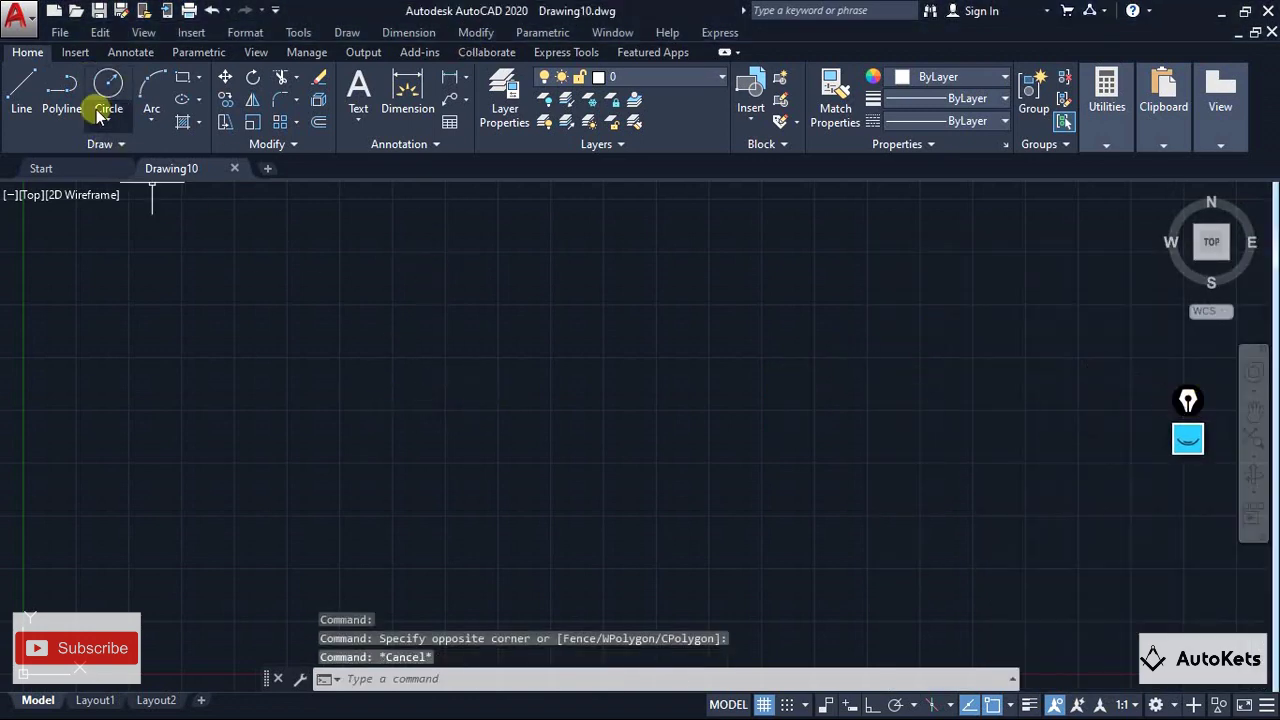
Draw a circle of radius about 4.66 and a smaller one of radius about 1.6 centred on its top quadrant
{"action": "left_click", "coordinate": [105, 84]}
{"action": "left_click", "coordinate": [423, 339]}
{"action": "left_click", "coordinate": [521, 339]}
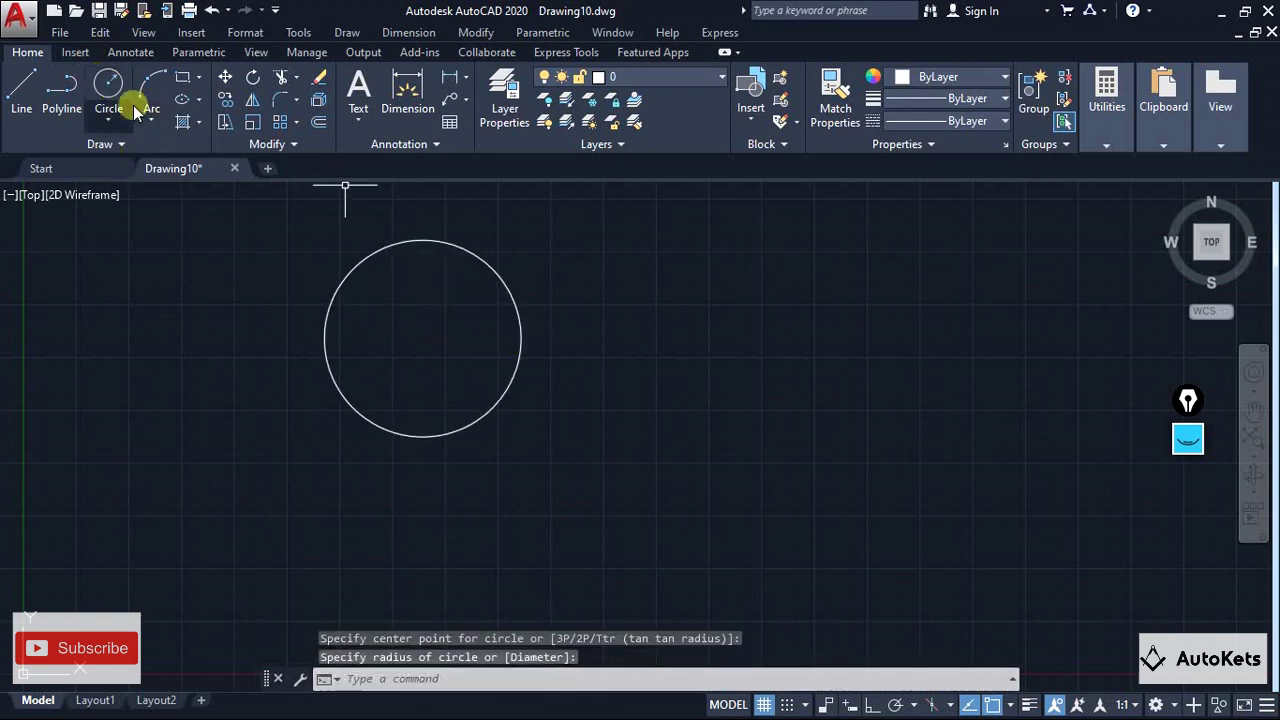
{"action": "key", "text": "Return"}
{"action": "left_click", "coordinate": [422, 240]}
{"action": "left_click", "coordinate": [456, 241]}
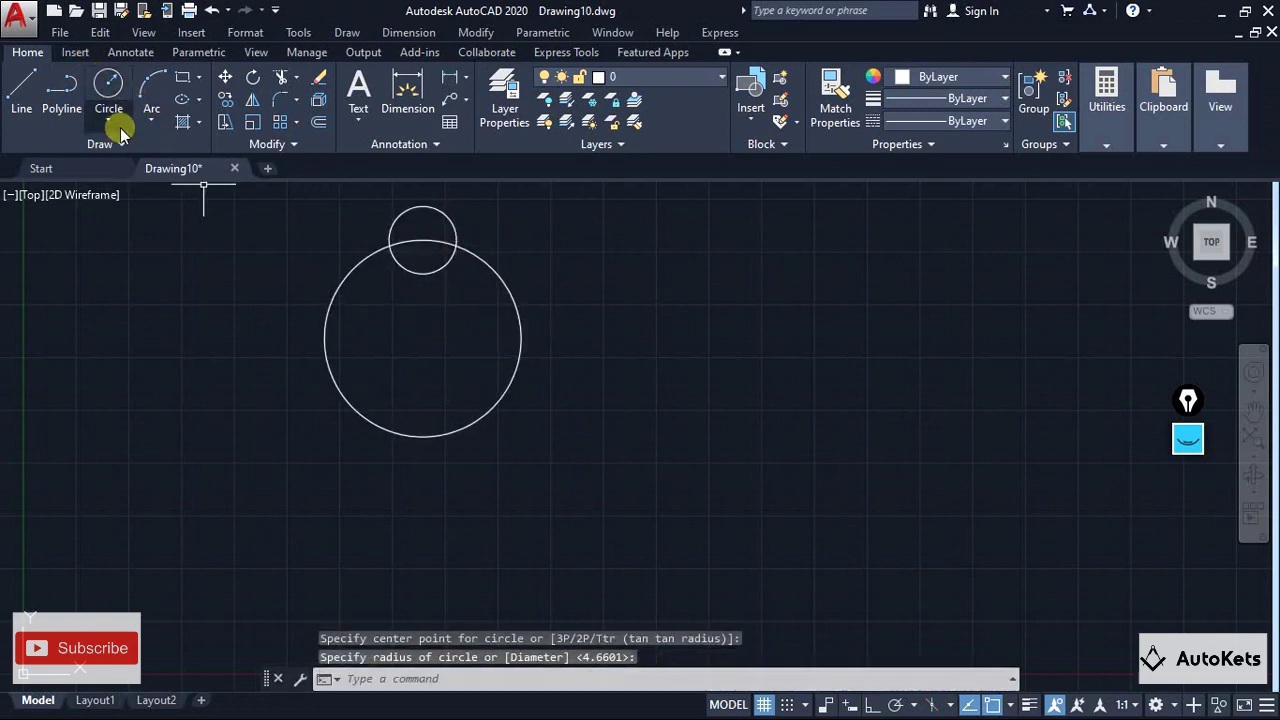
Draw a medium-sized circle centred on the large circle's right quadrant
{"action": "left_click", "coordinate": [110, 87]}
{"action": "left_click", "coordinate": [521, 339]}
{"action": "left_click", "coordinate": [580, 339]}
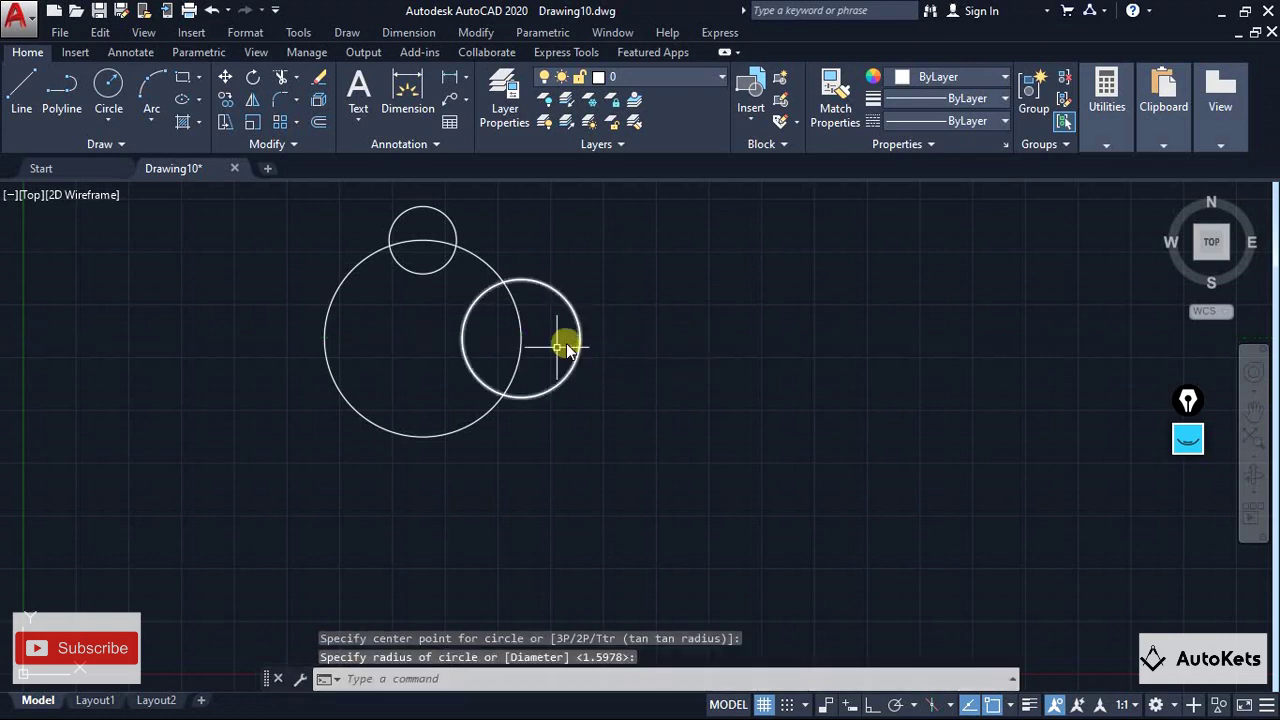
Draw a circle of radius about 2.26 centred on the large circle's bottom quadrant and another circle centred on its left quadrant
{"action": "left_click", "coordinate": [108, 84]}
{"action": "left_click", "coordinate": [423, 437]}
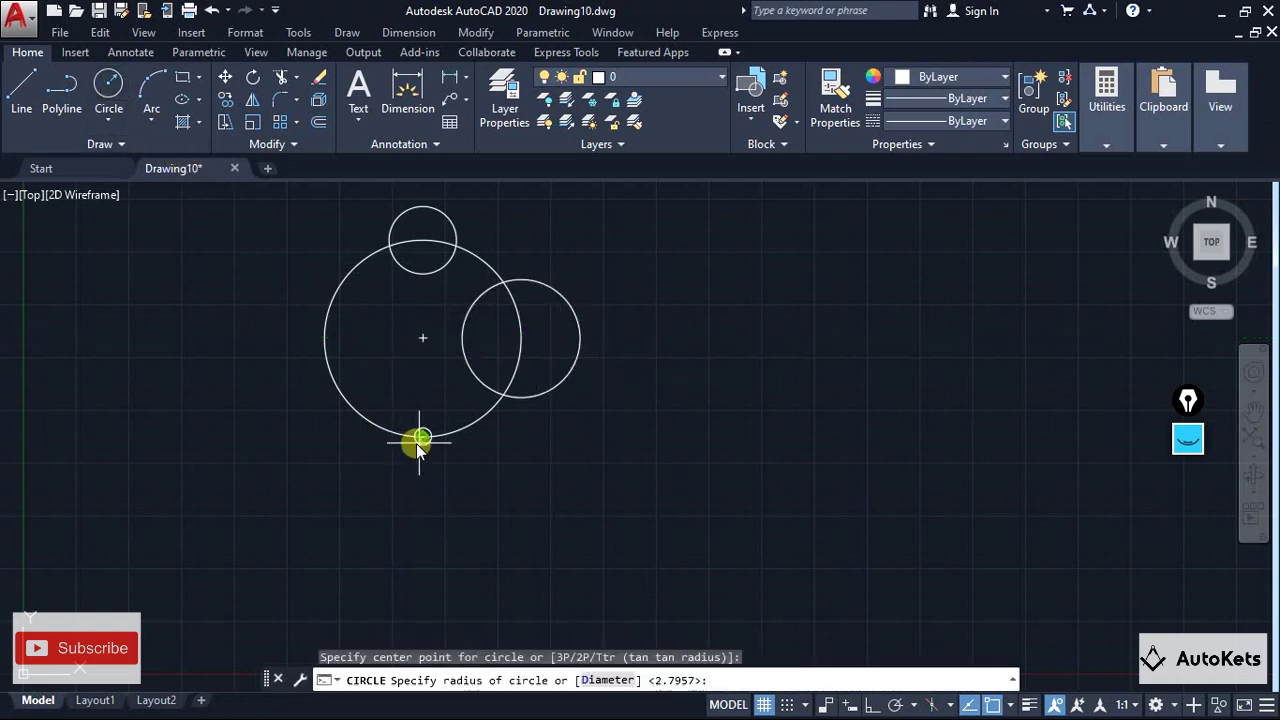
{"action": "left_click", "coordinate": [468, 452]}
{"action": "left_click", "coordinate": [108, 86]}
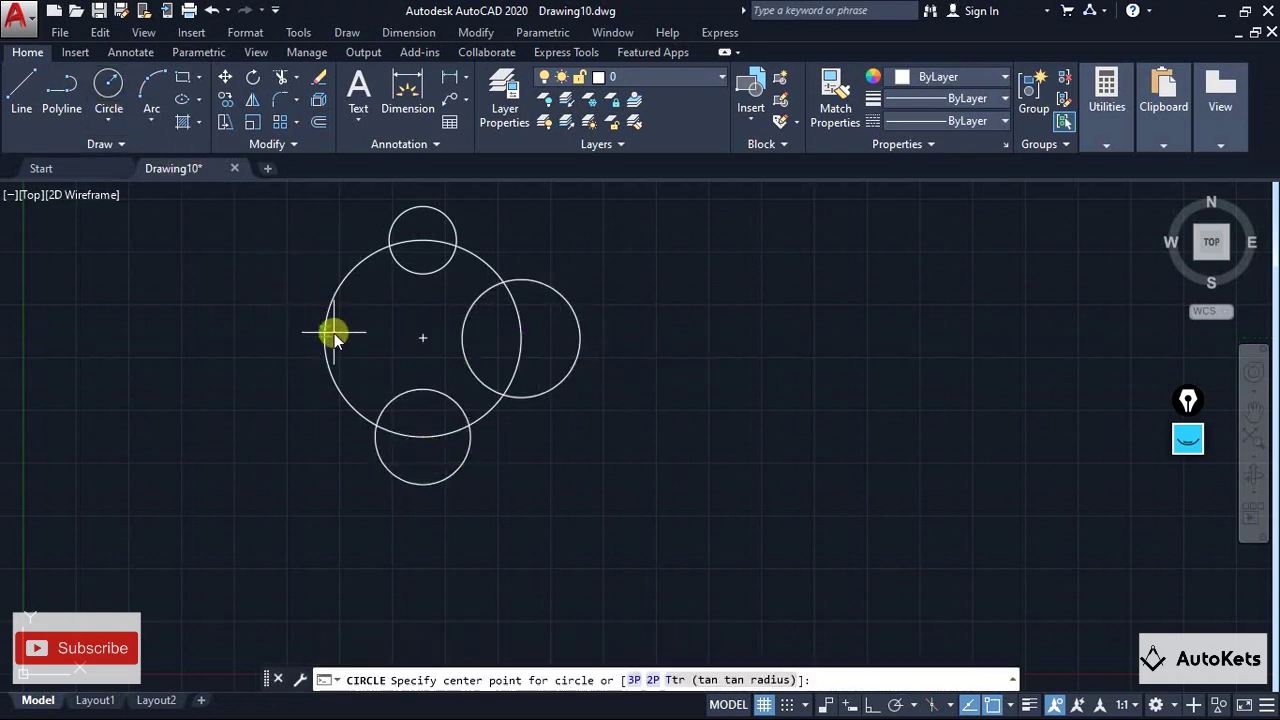
{"action": "left_click", "coordinate": [329, 339]}
{"action": "key", "text": "Return"}
{"action": "key", "text": "Escape"}
{"action": "key", "text": "Escape"}
Start a block definition named 879 with its base point at the large circle's centre
{"action": "scroll", "coordinate": [391, 346], "scroll_direction": "down", "scroll_amount": 2}
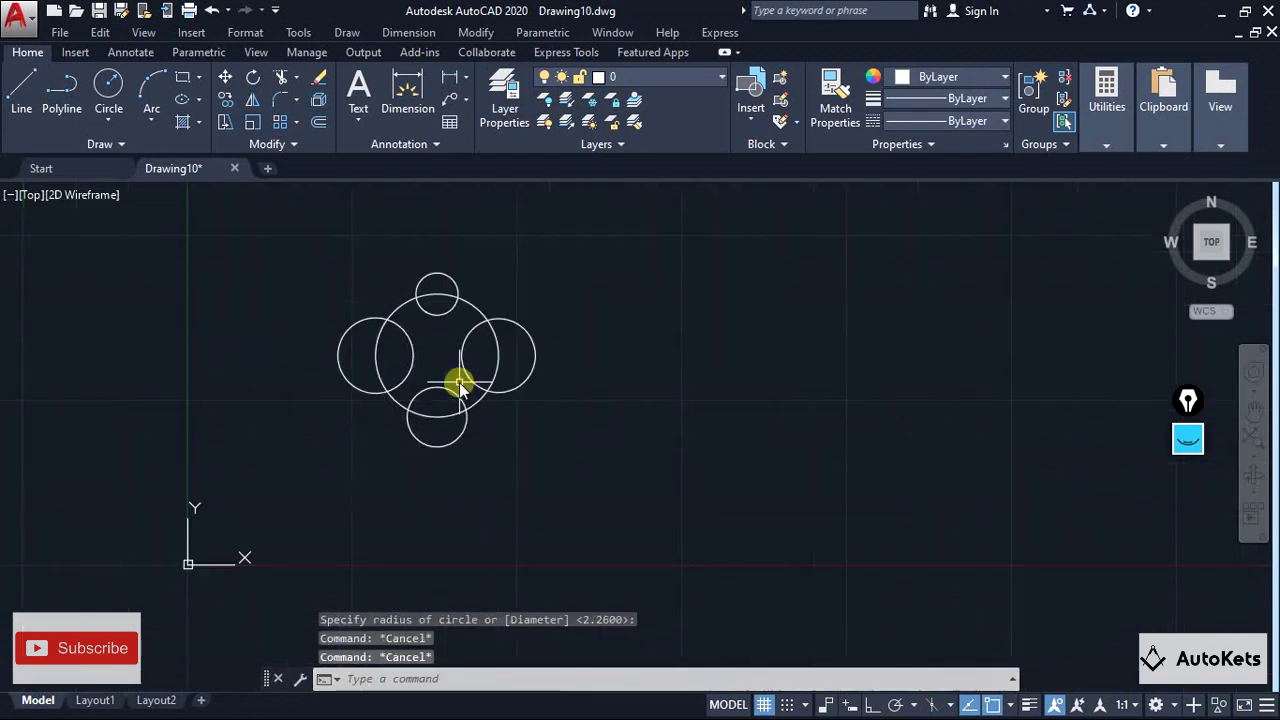
{"action": "middle_click_drag", "start_coordinate": [457, 380], "coordinate": [622, 425]}
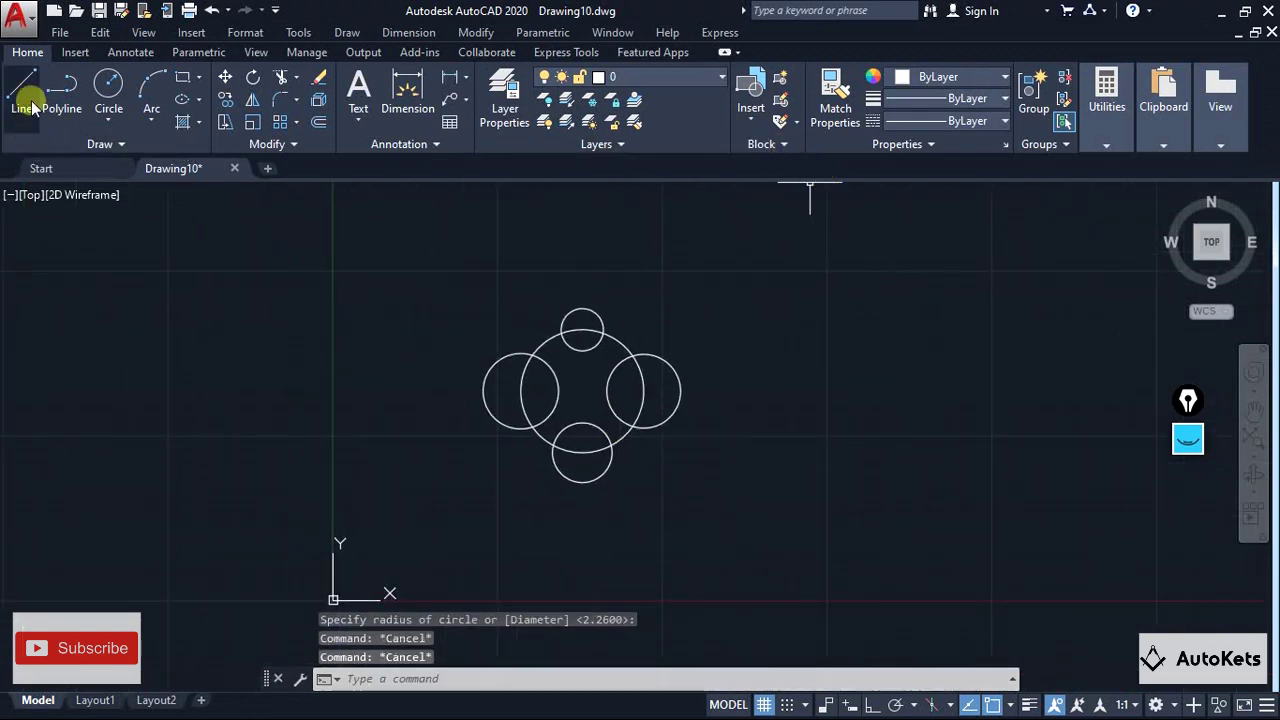
{"action": "left_click", "coordinate": [76, 53]}
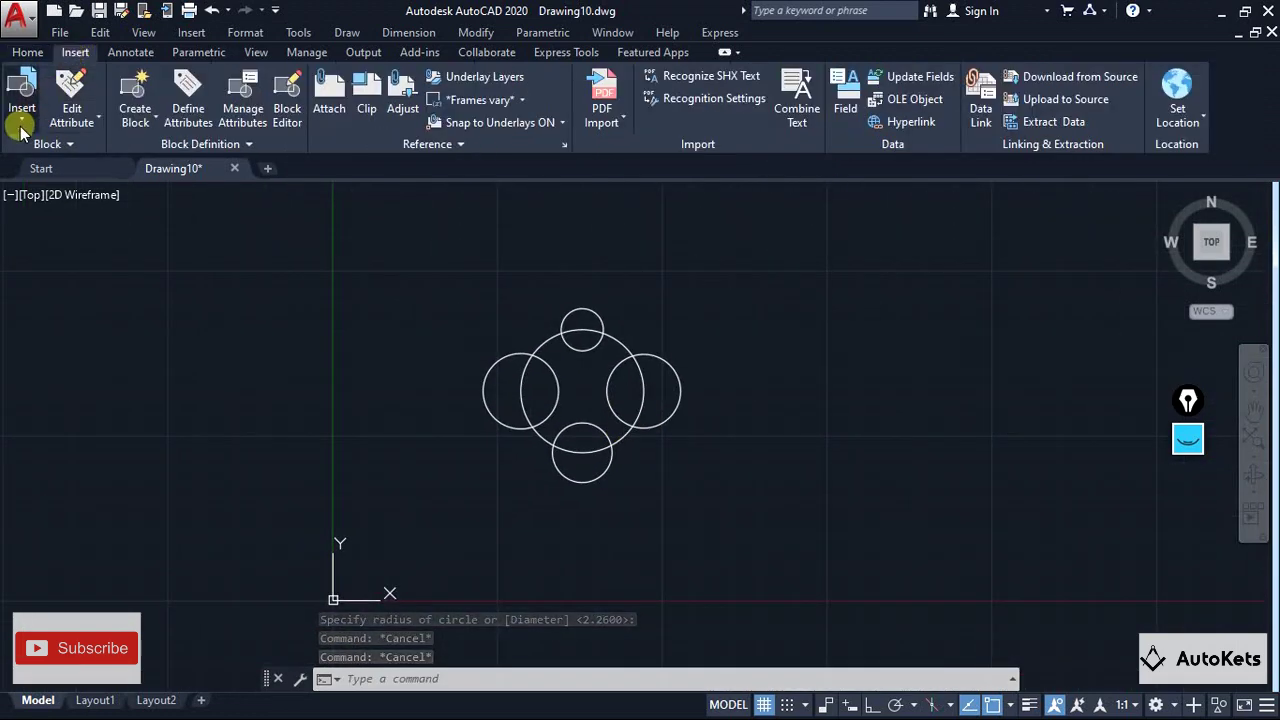
{"action": "left_click", "coordinate": [155, 120]}
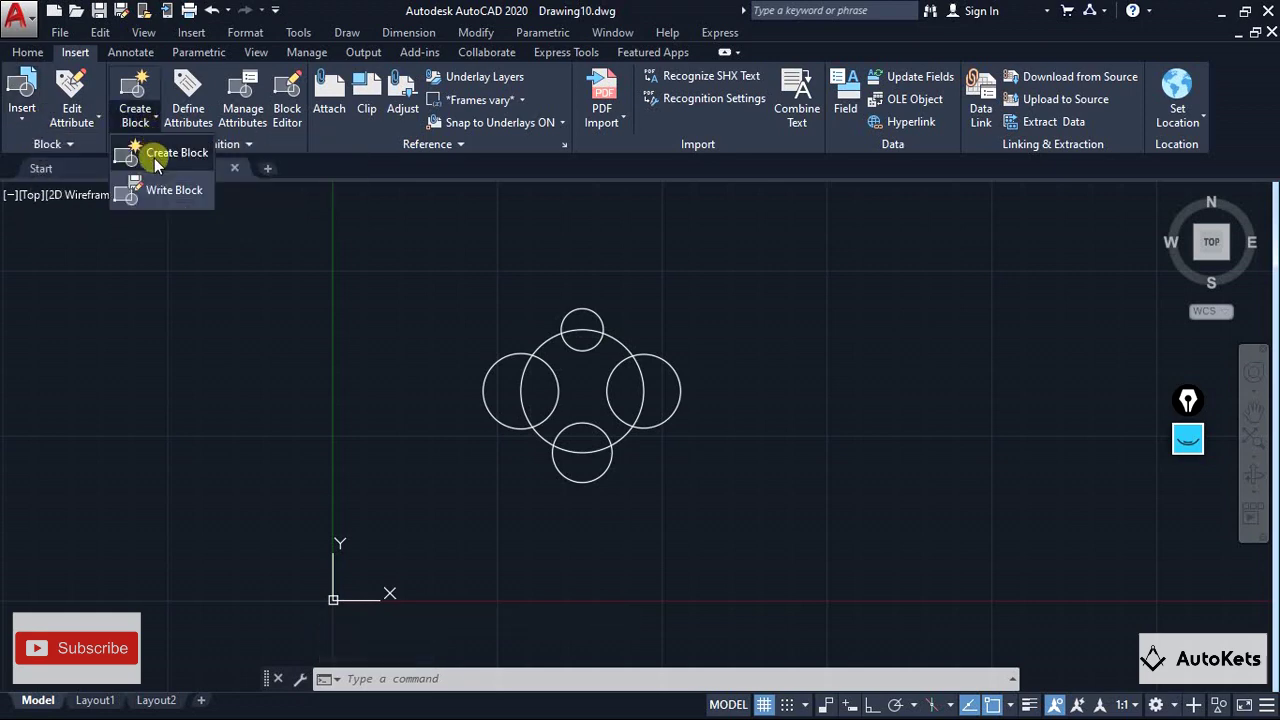
{"action": "left_click", "coordinate": [160, 155]}
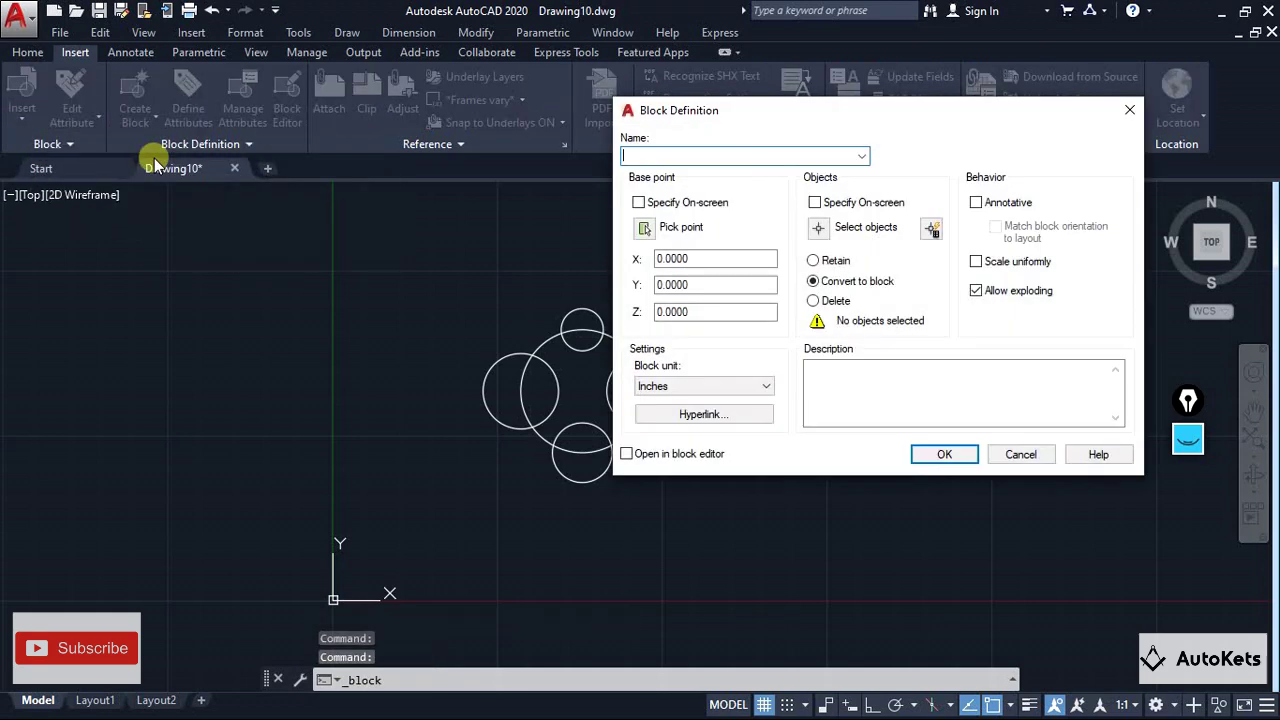
{"action": "left_click_drag", "start_coordinate": [678, 113], "coordinate": [782, 119]}
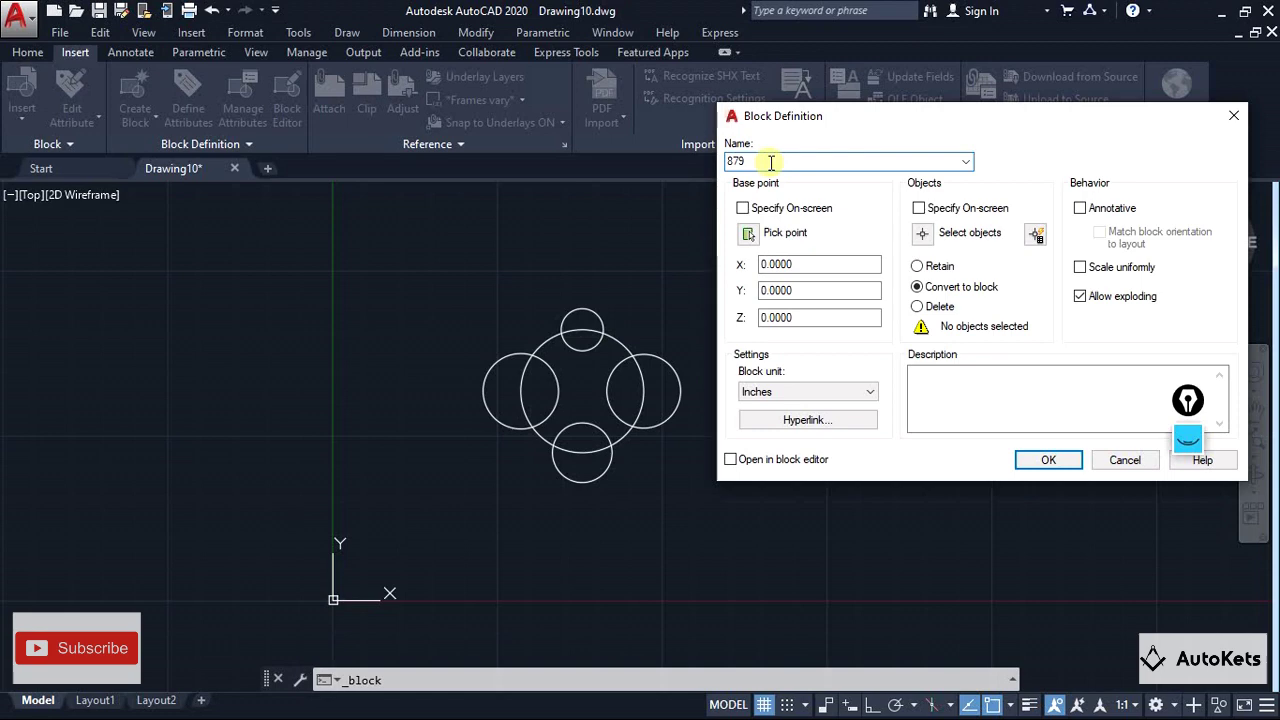
{"action": "left_click", "coordinate": [748, 233]}
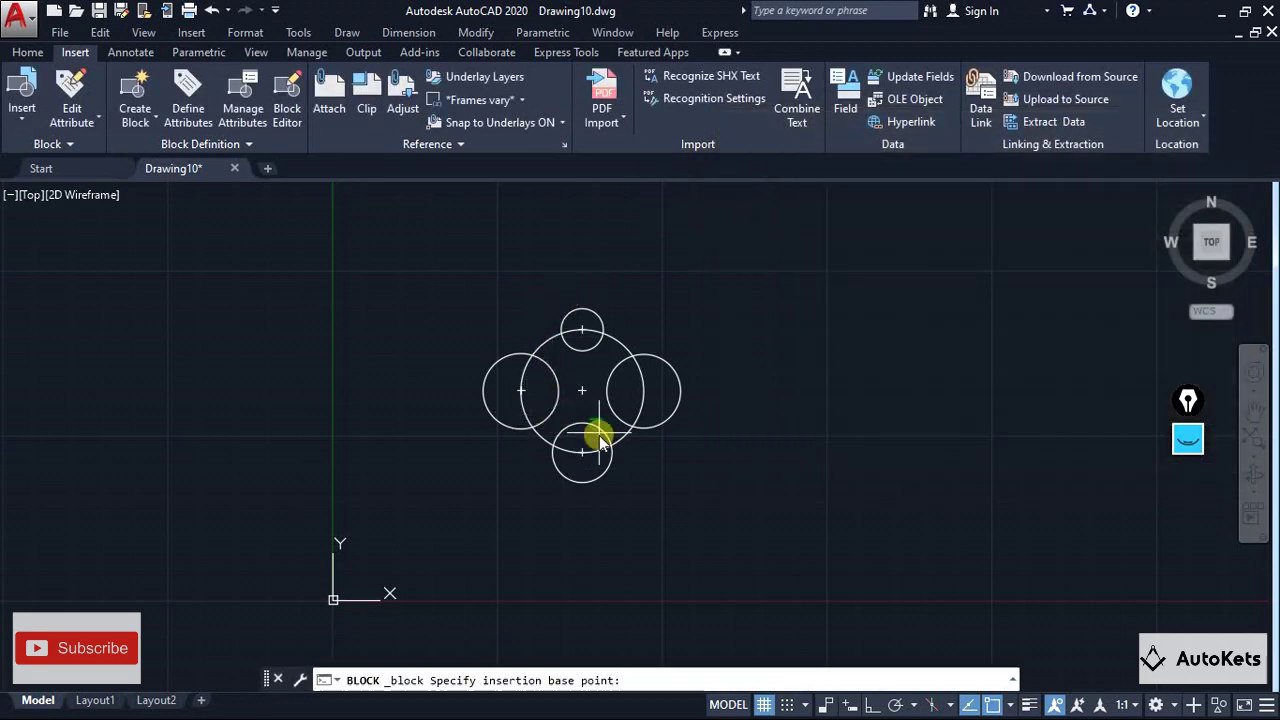
{"action": "left_click", "coordinate": [584, 398]}
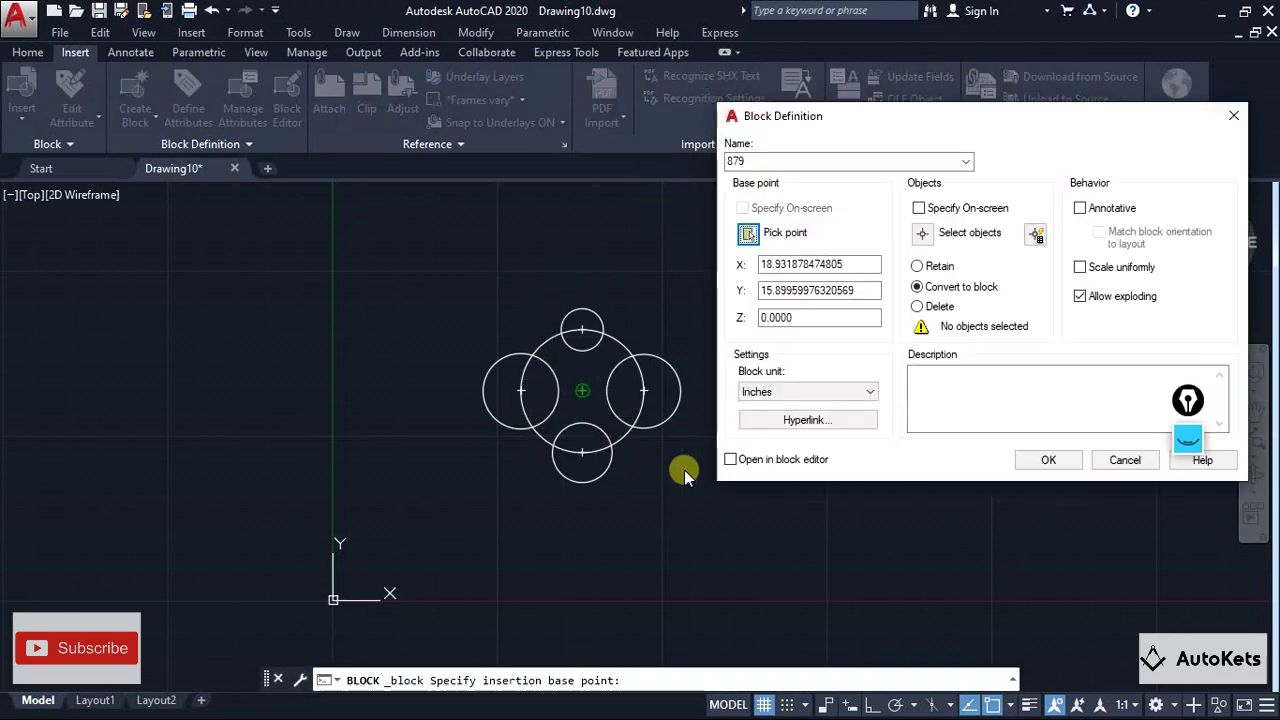
Select all five circles as the block's objects, keep Convert to block, and create the block
{"action": "left_click", "coordinate": [922, 233]}
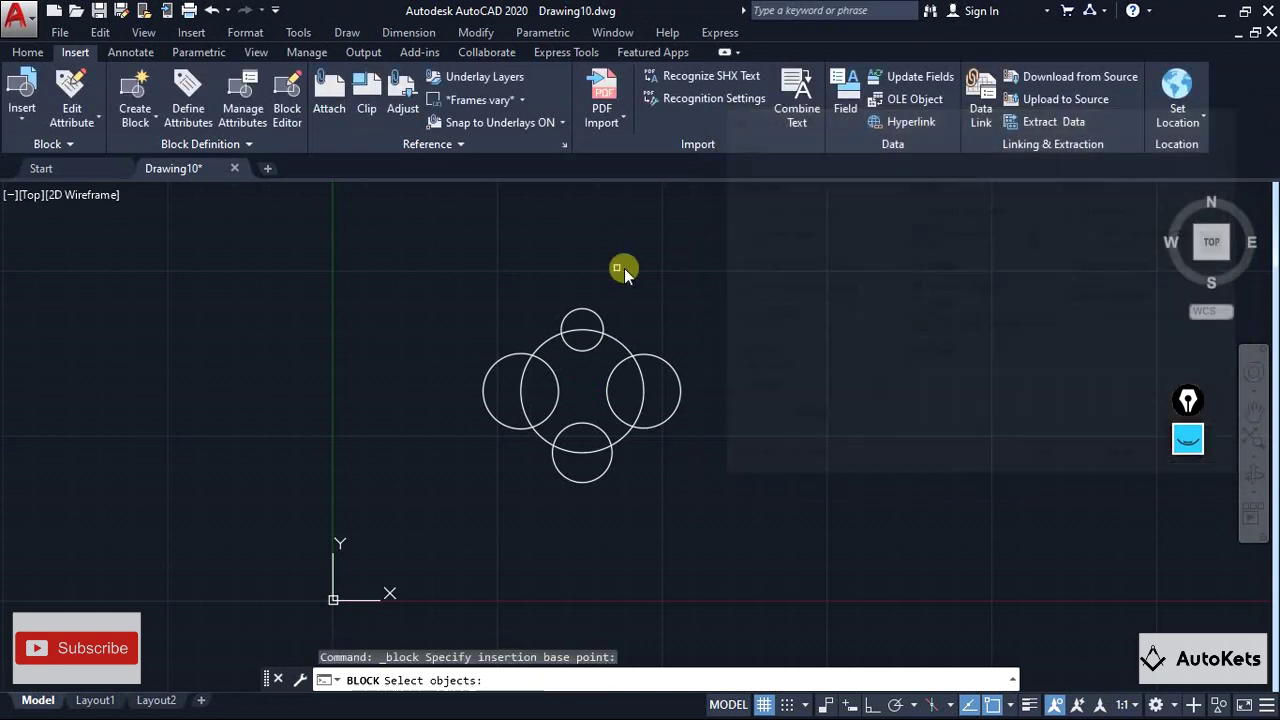
{"action": "left_click", "coordinate": [388, 238]}
{"action": "left_click", "coordinate": [800, 568]}
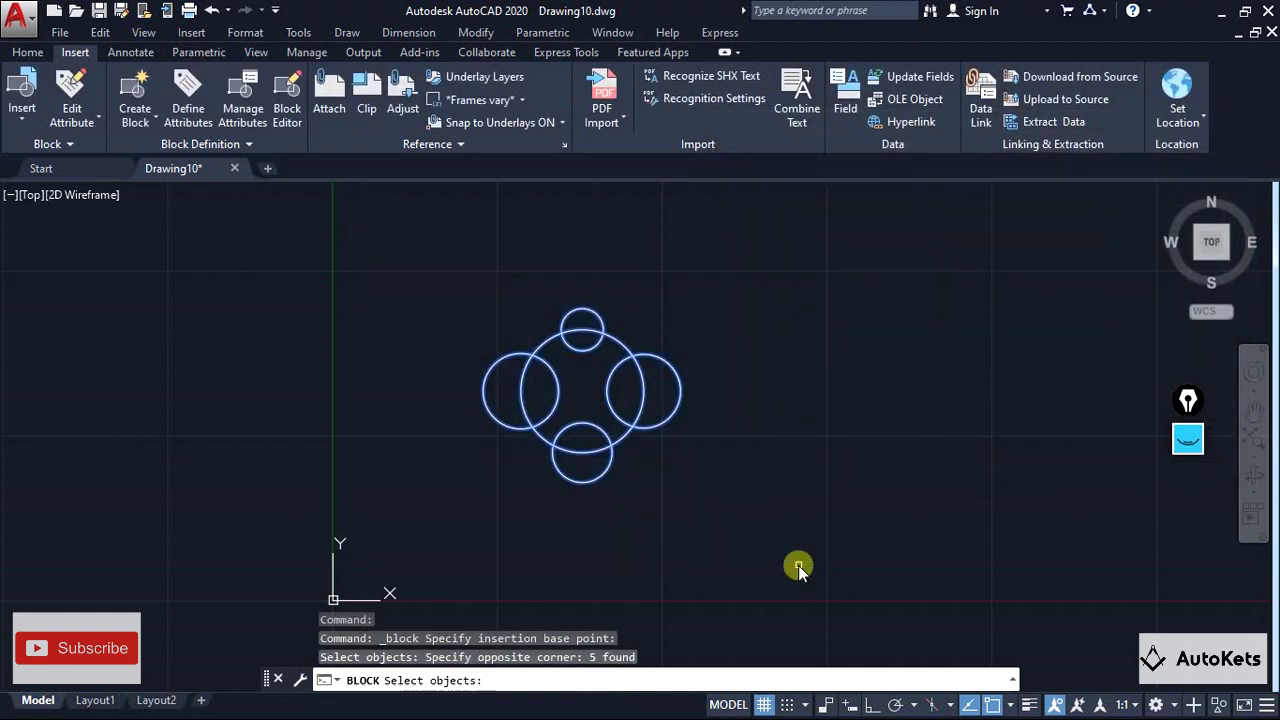
{"action": "key", "text": "Return"}
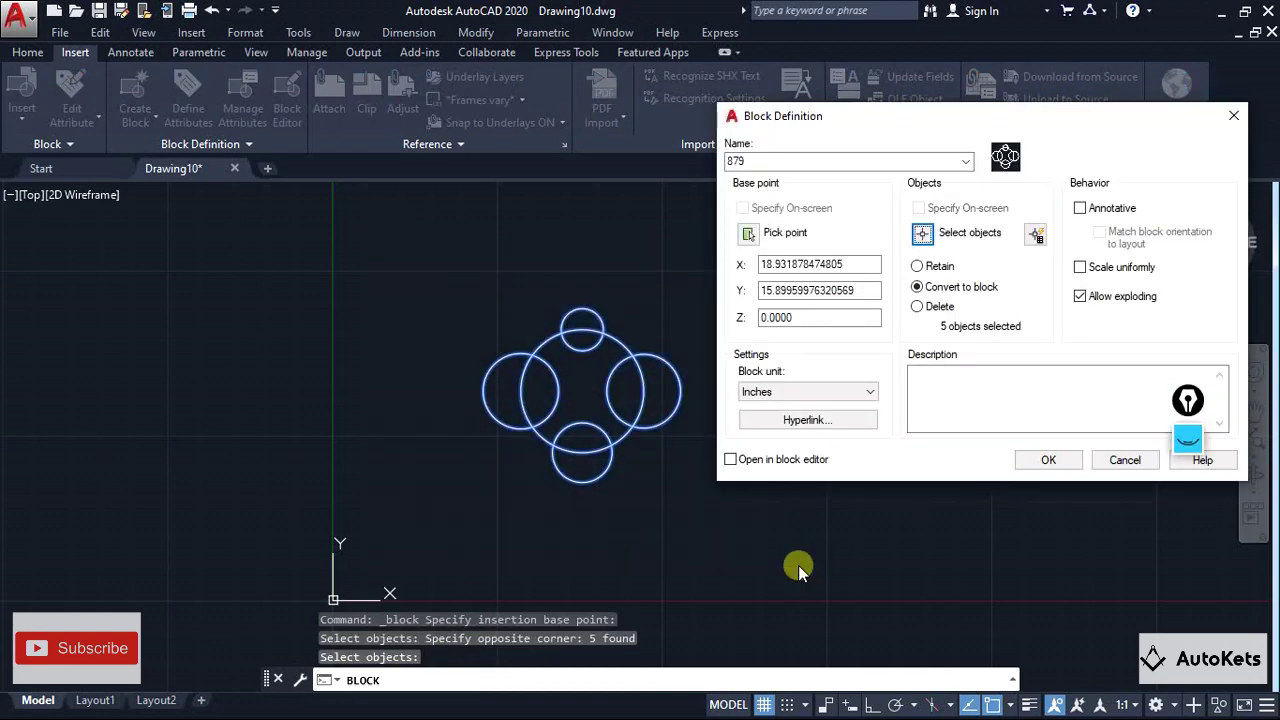
{"action": "left_click", "coordinate": [1010, 450]}
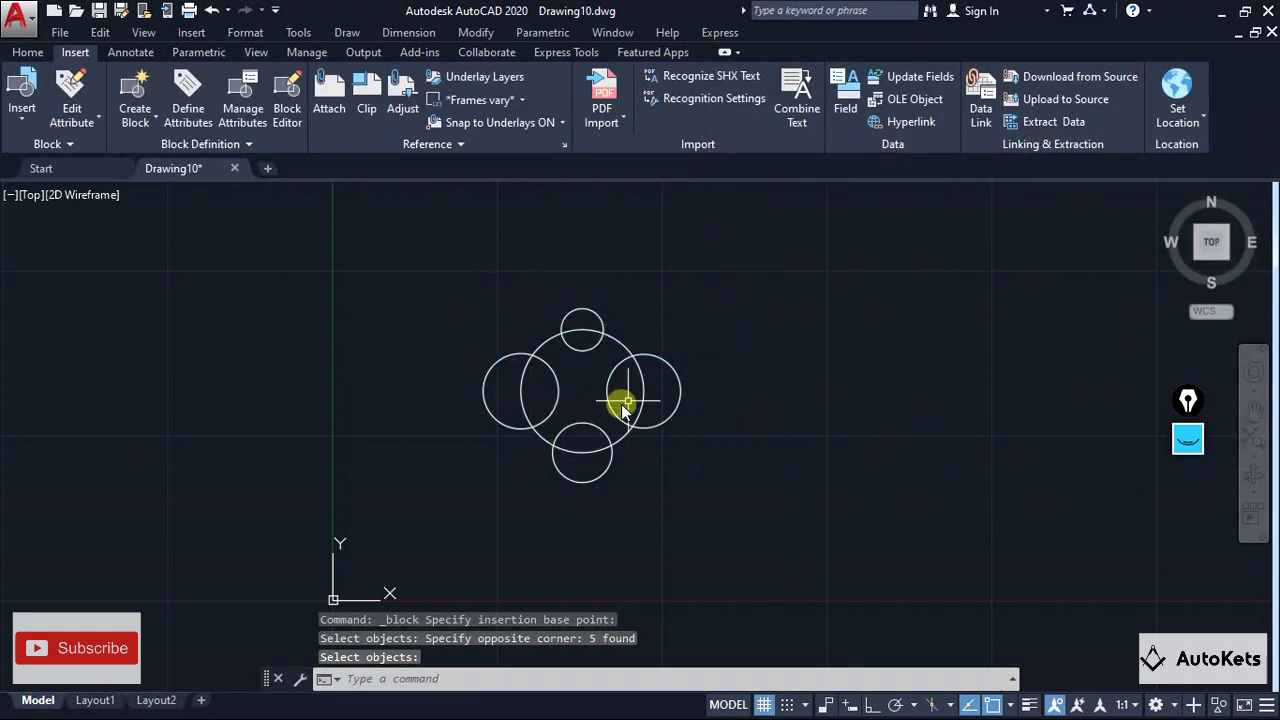
Insert two more copies of block 879, one on each side of the original
{"action": "left_click", "coordinate": [27, 52]}
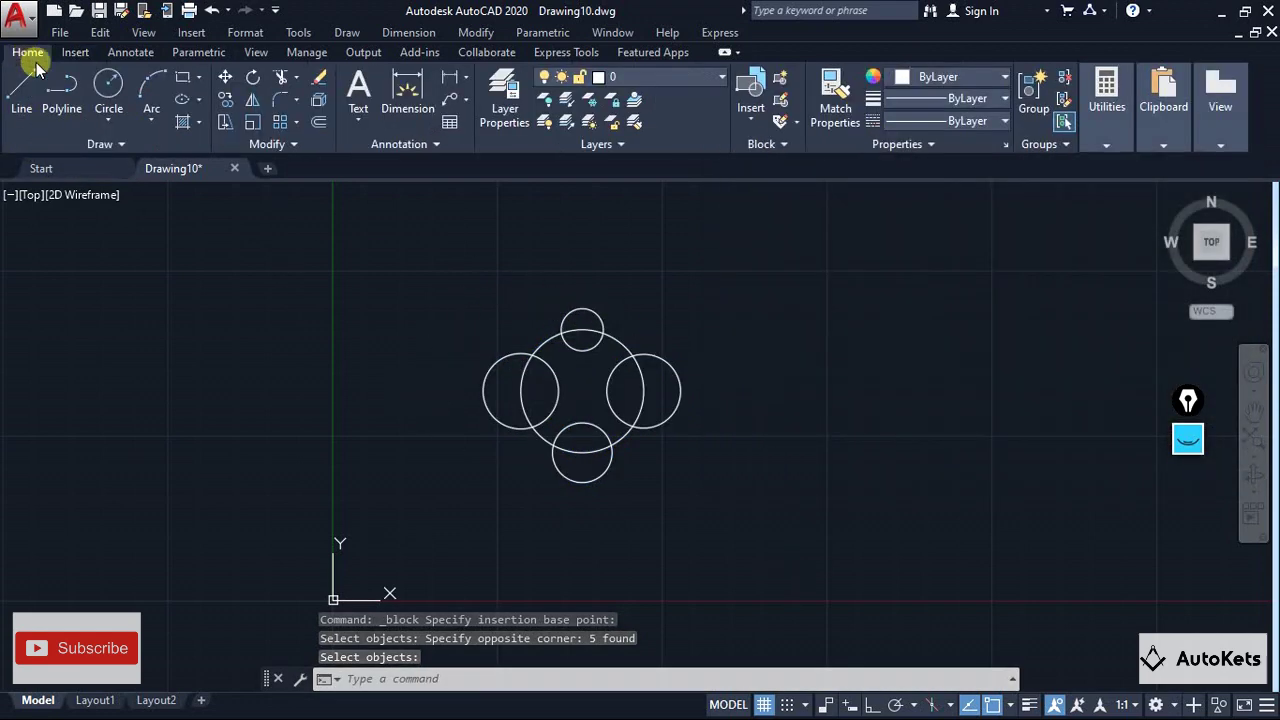
{"action": "left_click", "coordinate": [740, 122]}
{"action": "left_click", "coordinate": [791, 172]}
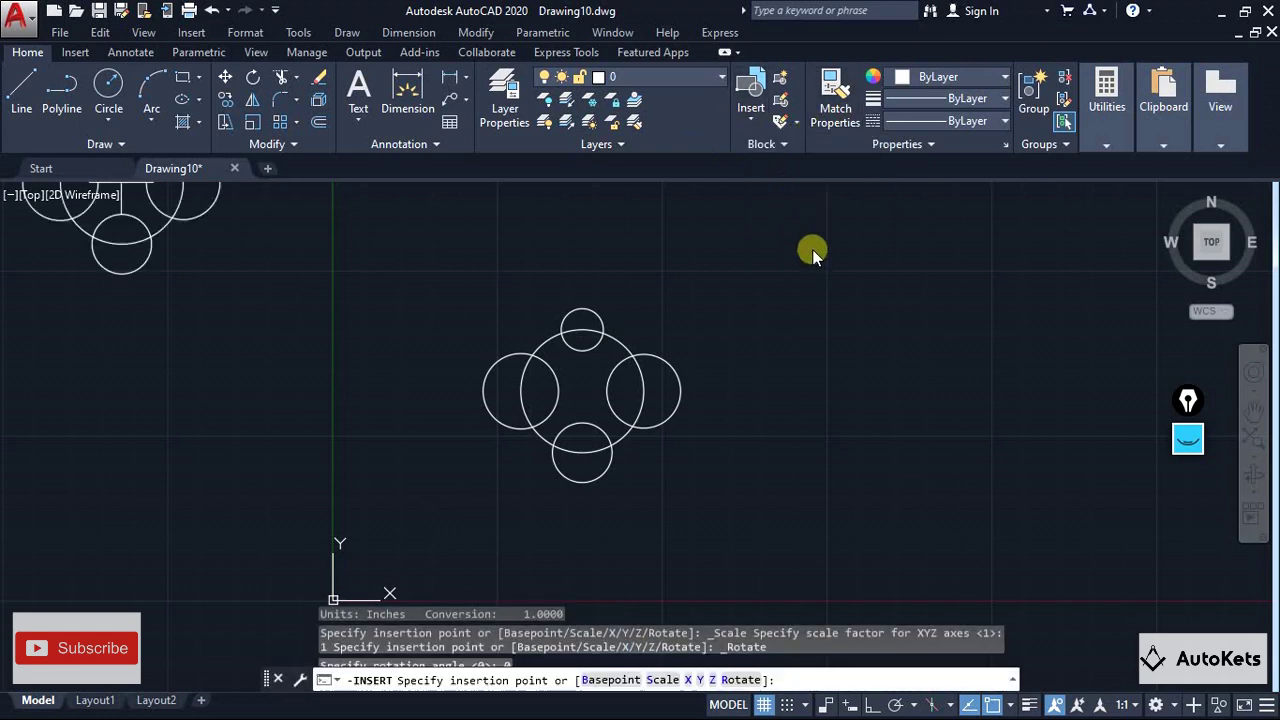
{"action": "left_click", "coordinate": [884, 368]}
{"action": "left_click", "coordinate": [750, 100]}
{"action": "left_click", "coordinate": [775, 172]}
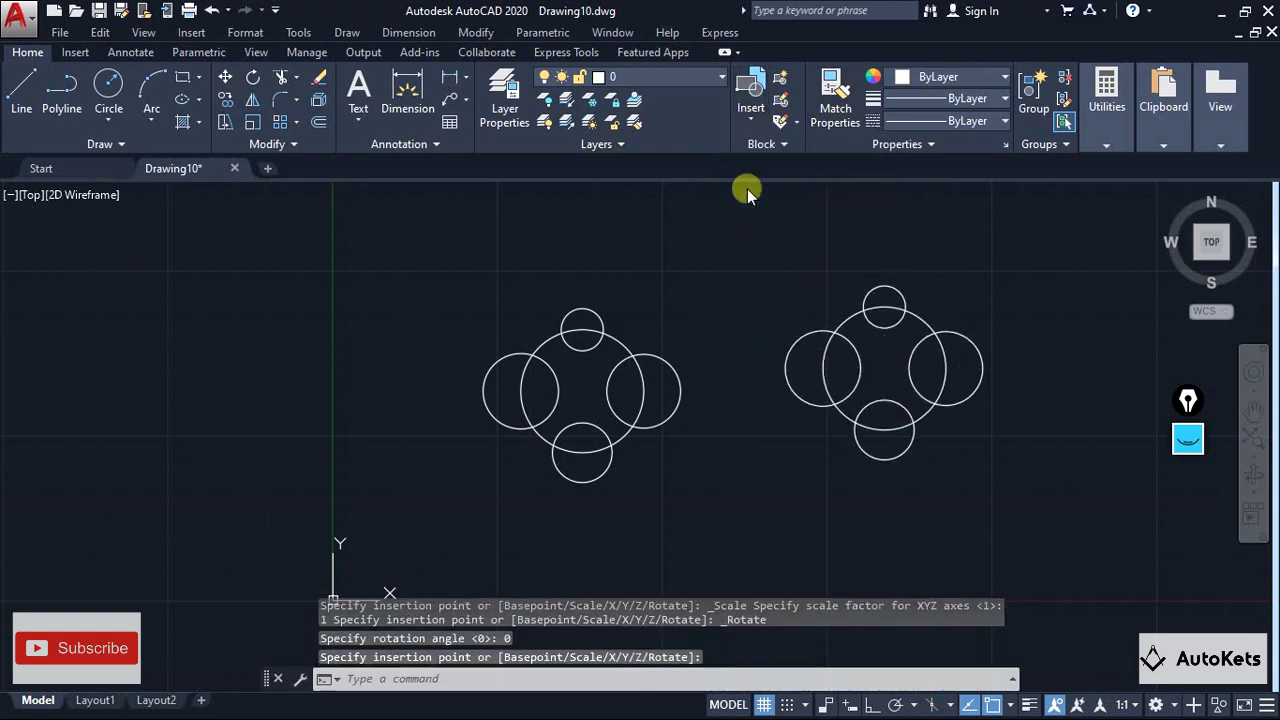
{"action": "left_click", "coordinate": [262, 340]}
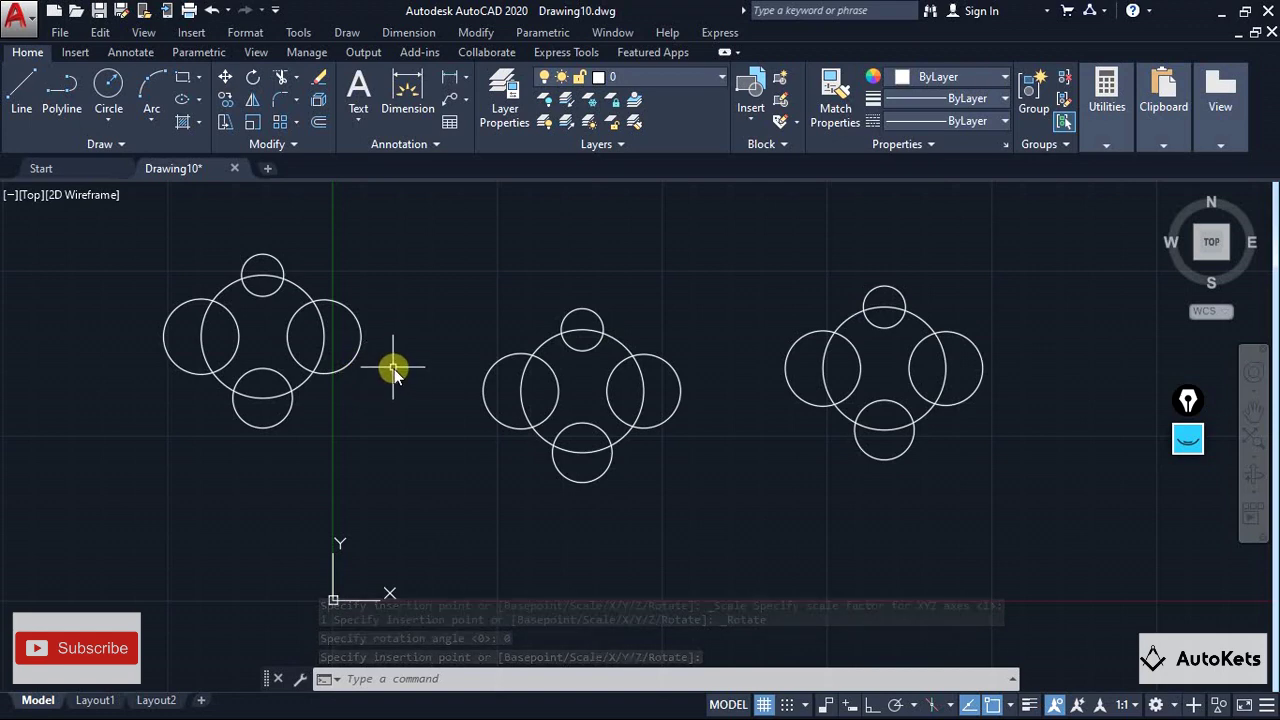
Delete the two inserted copies of block 879, keeping the original in the middle
{"action": "left_click", "coordinate": [186, 243]}
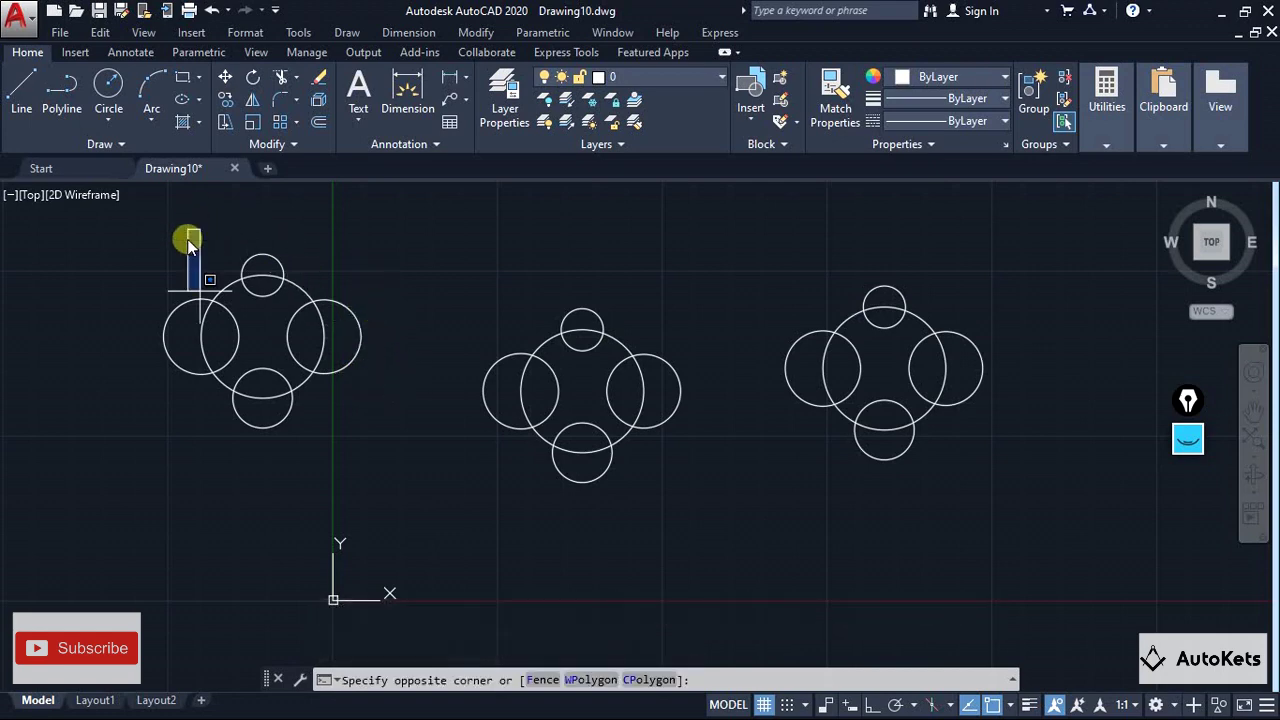
{"action": "left_click", "coordinate": [414, 486]}
{"action": "left_click", "coordinate": [121, 246]}
{"action": "left_click", "coordinate": [543, 495]}
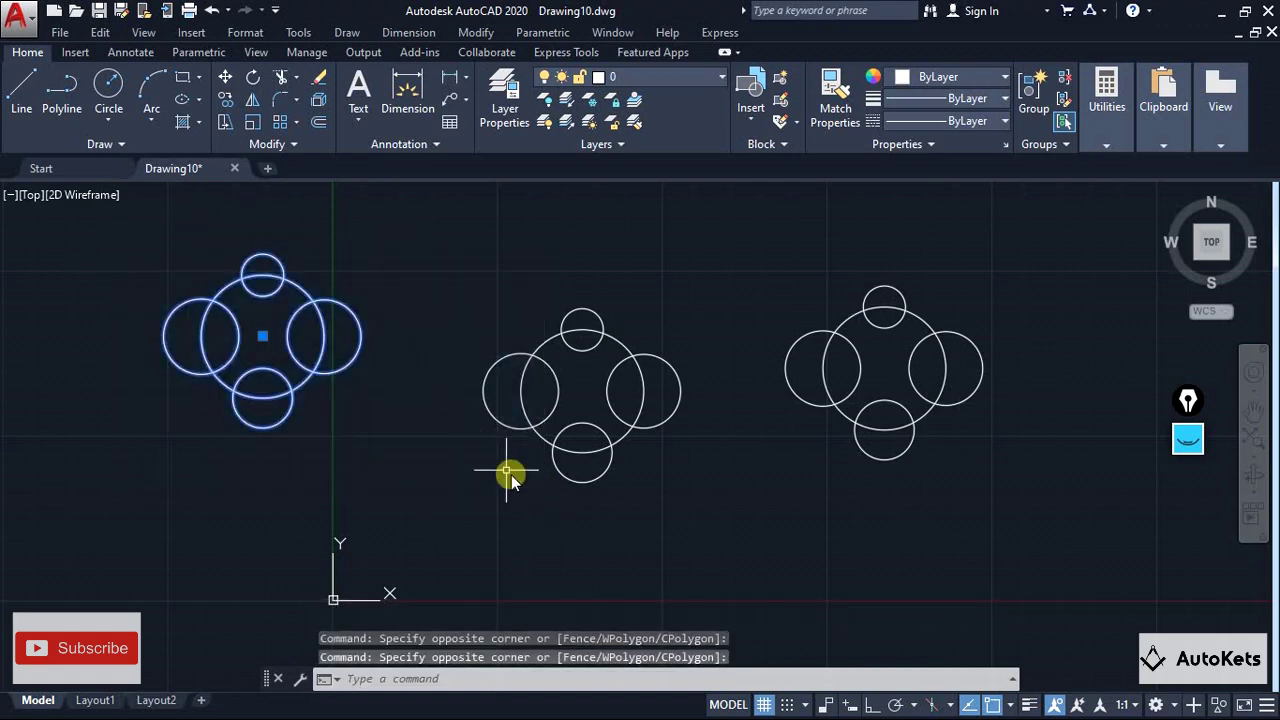
{"action": "key", "text": "Delete"}
{"action": "left_click", "coordinate": [738, 272]}
{"action": "left_click", "coordinate": [1160, 537]}
{"action": "key", "text": "Delete"}
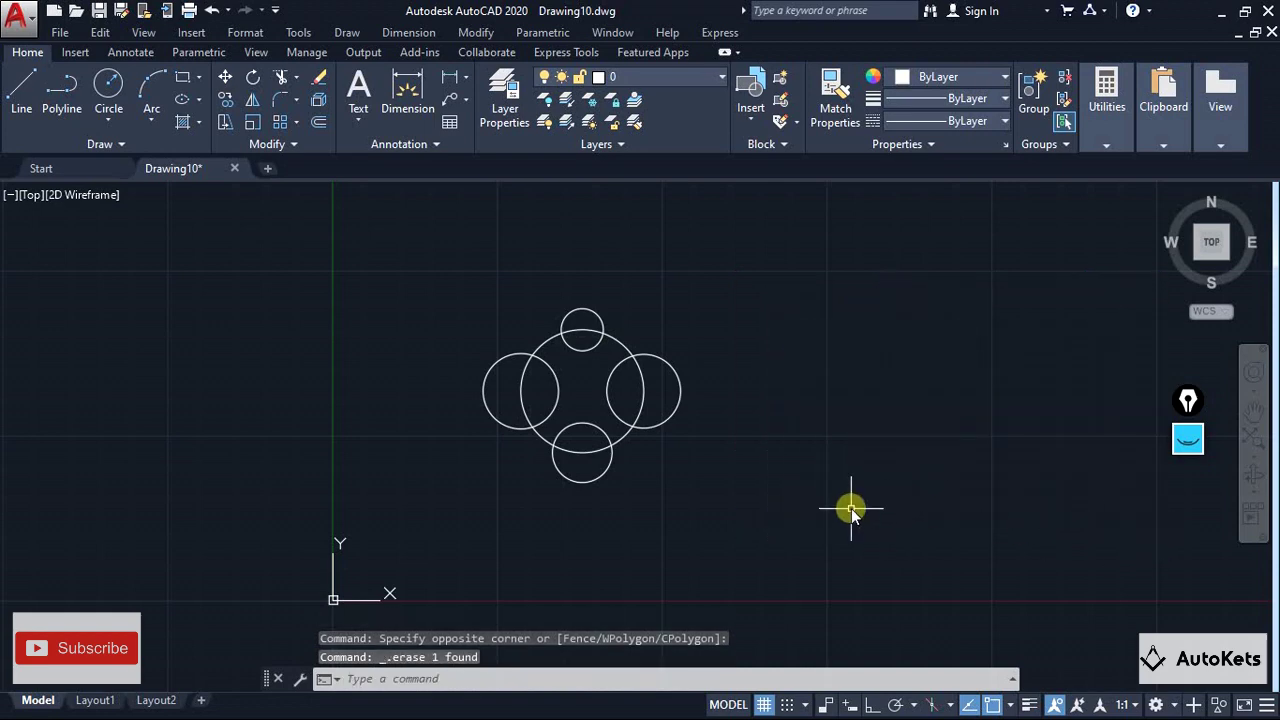
Save the drawing as 879 in the Exercise folder and close it
{"action": "key", "text": "ctrl+s"}
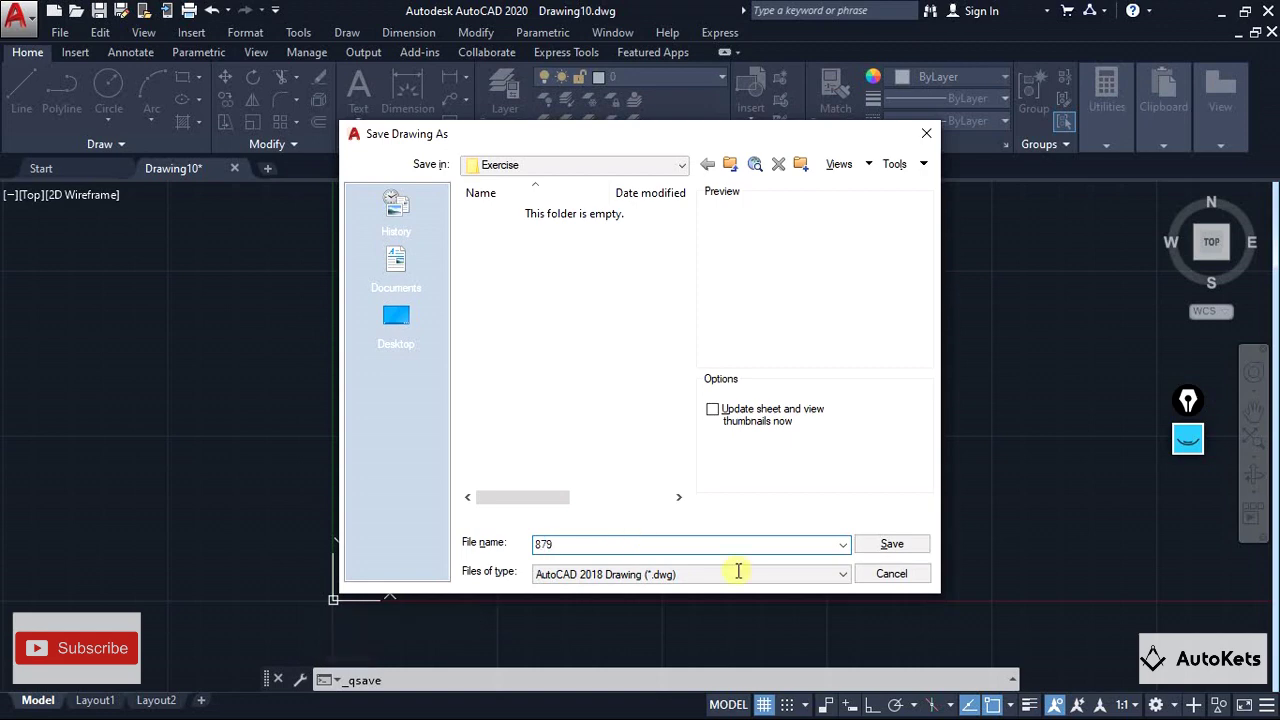
{"action": "type", "text": "879"}
{"action": "left_click", "coordinate": [891, 543]}
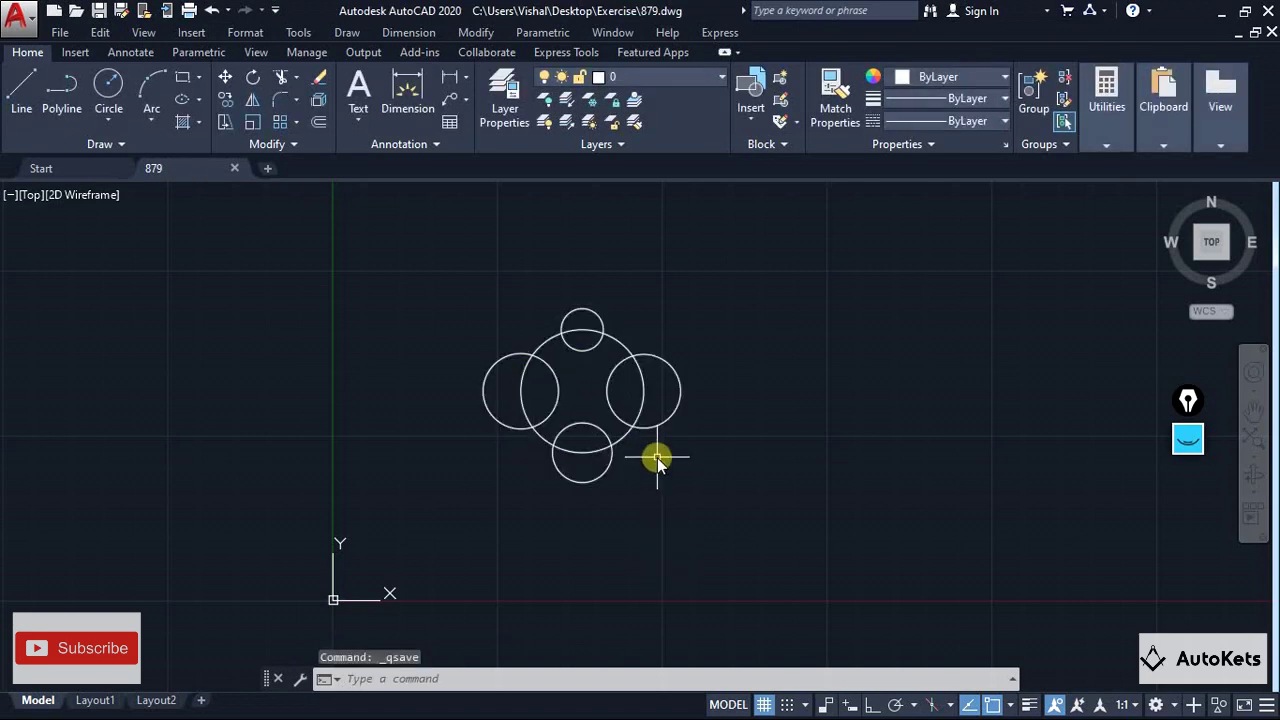
{"action": "key", "text": "ctrl+F4"}
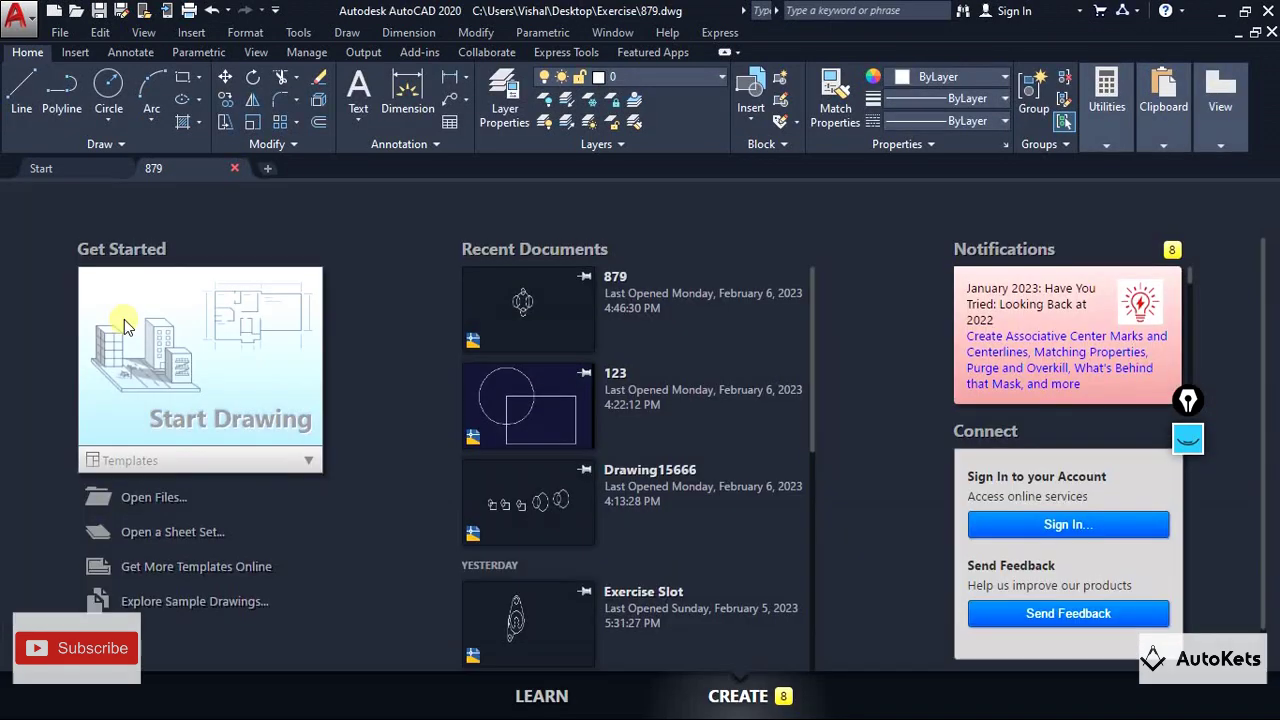
Start a new blank drawing and load 879.dwg from the Exercise folder as the other drawing in the Blocks palette
{"action": "key", "text": "ctrl+n"}
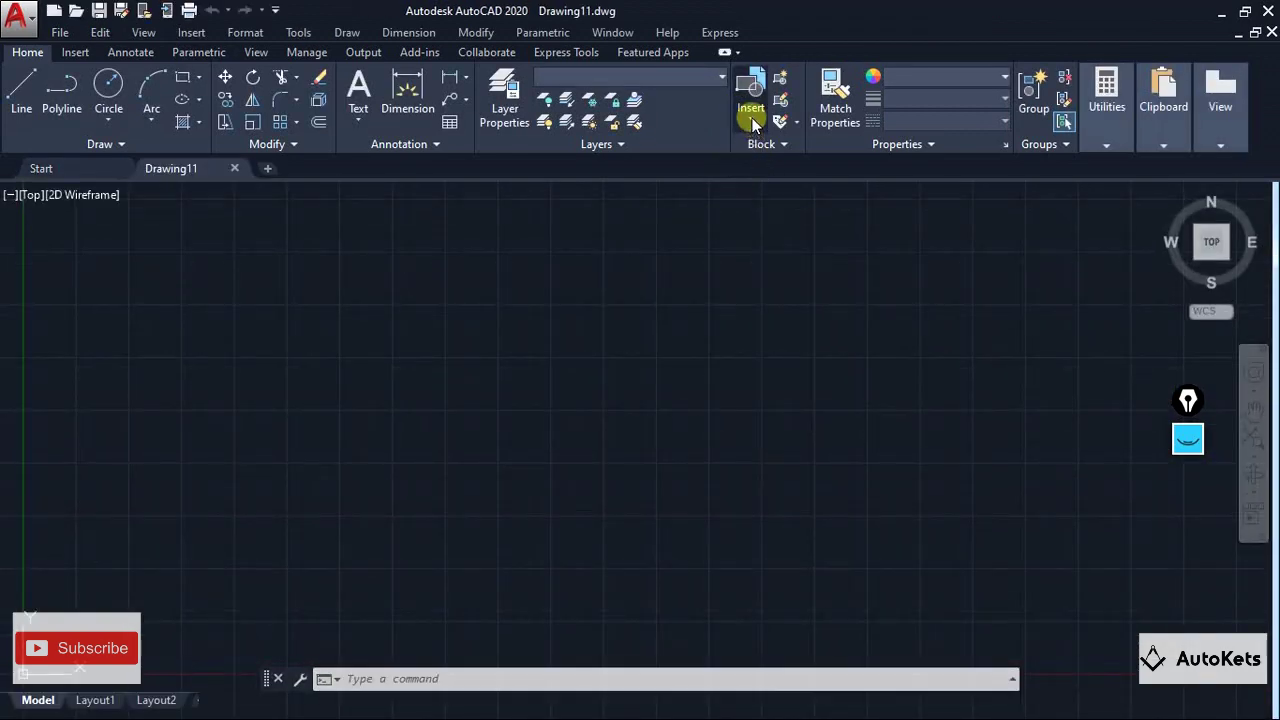
{"action": "left_click", "coordinate": [751, 112]}
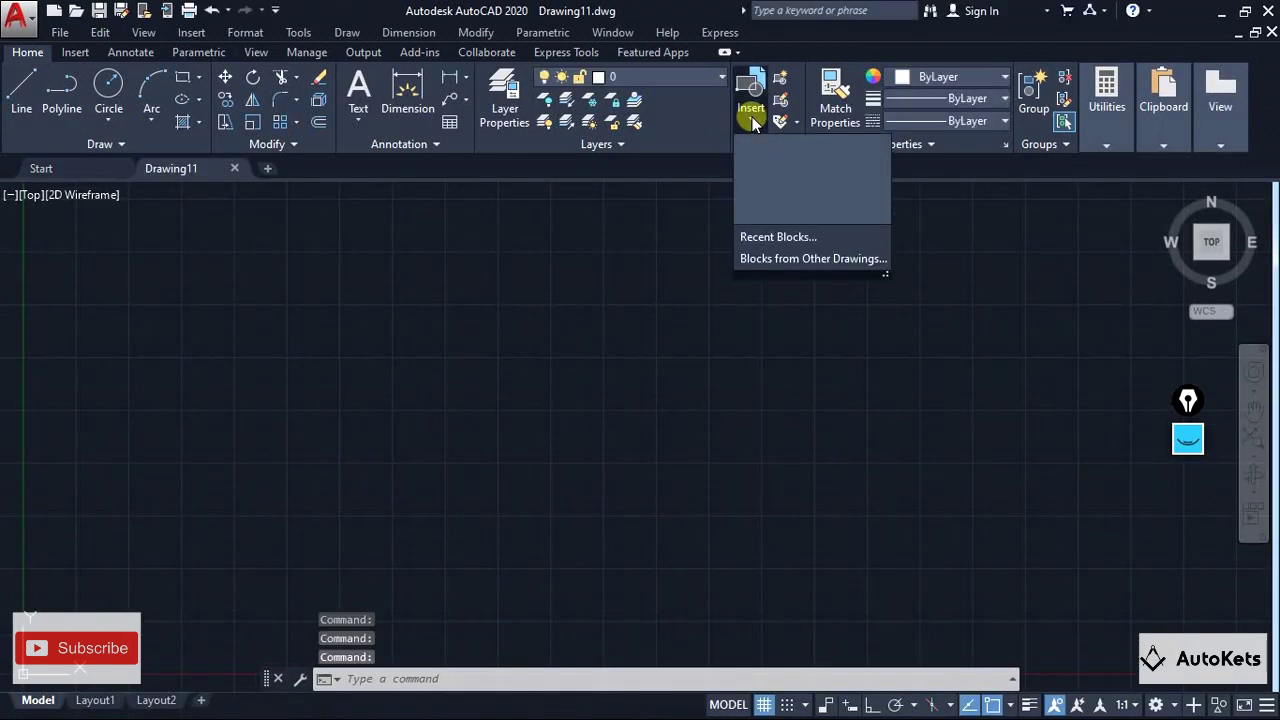
{"action": "left_click", "coordinate": [776, 242]}
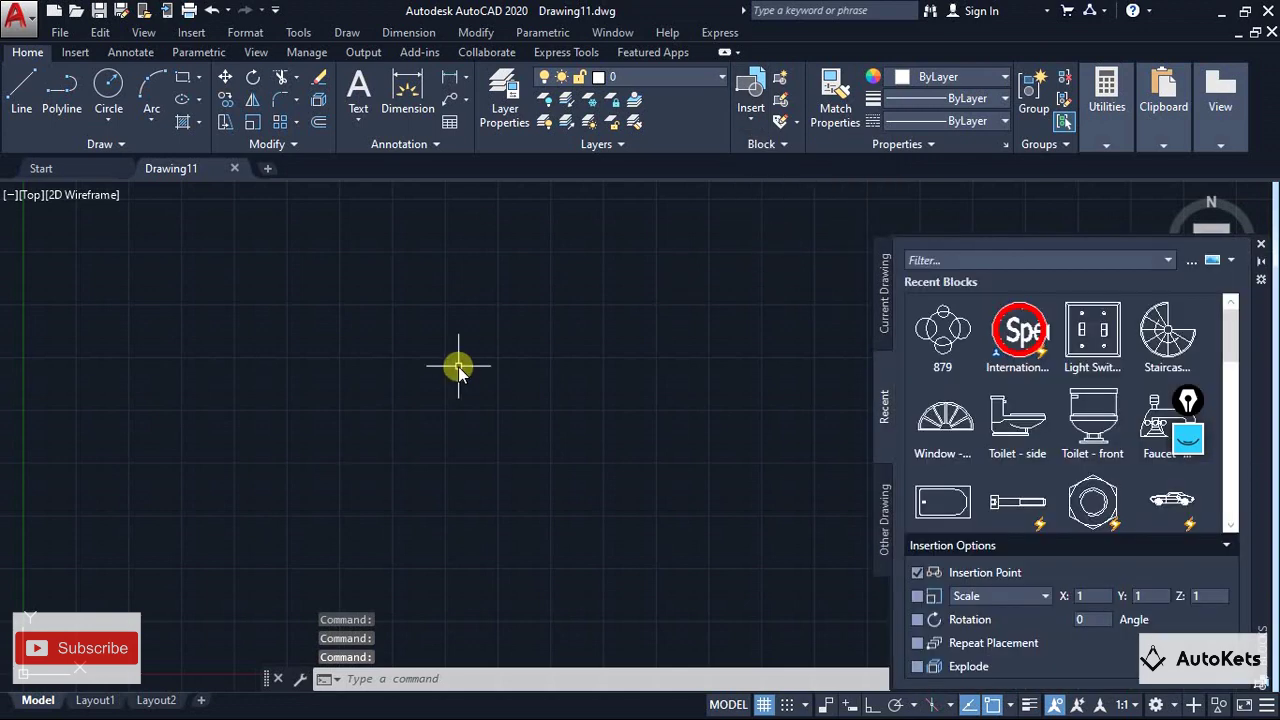
{"action": "left_click", "coordinate": [881, 510]}
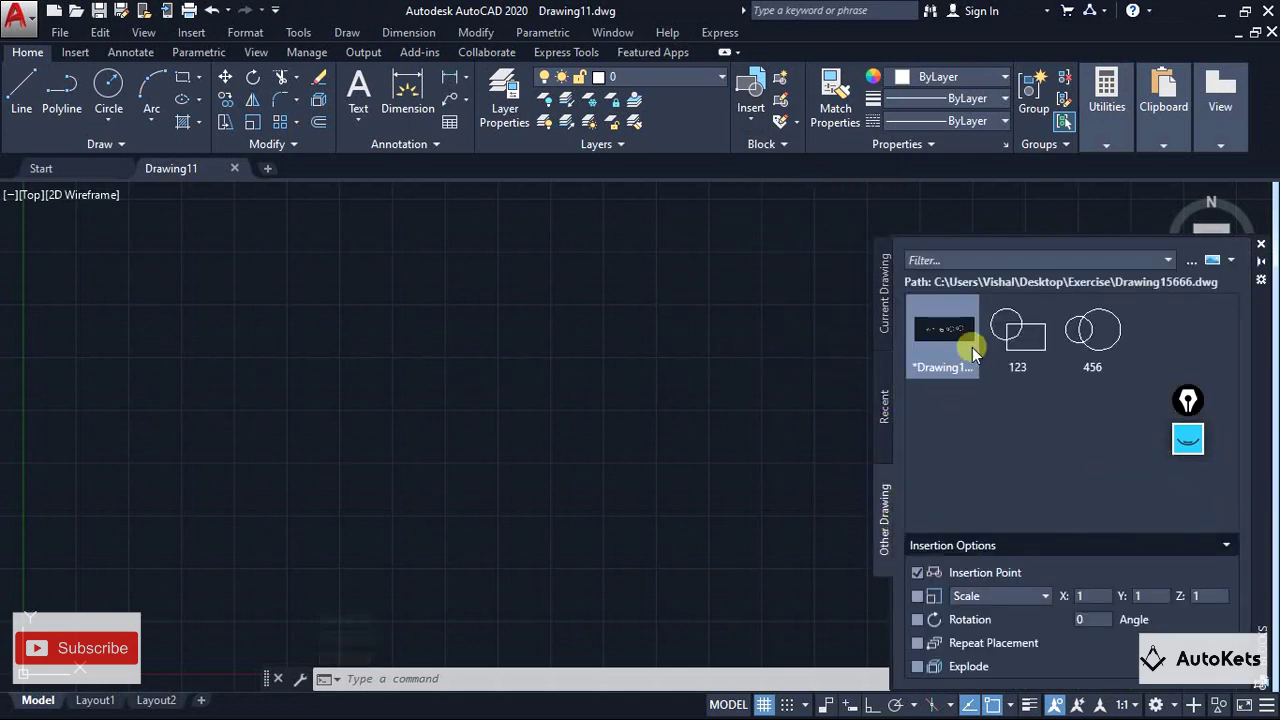
{"action": "left_click", "coordinate": [1196, 262]}
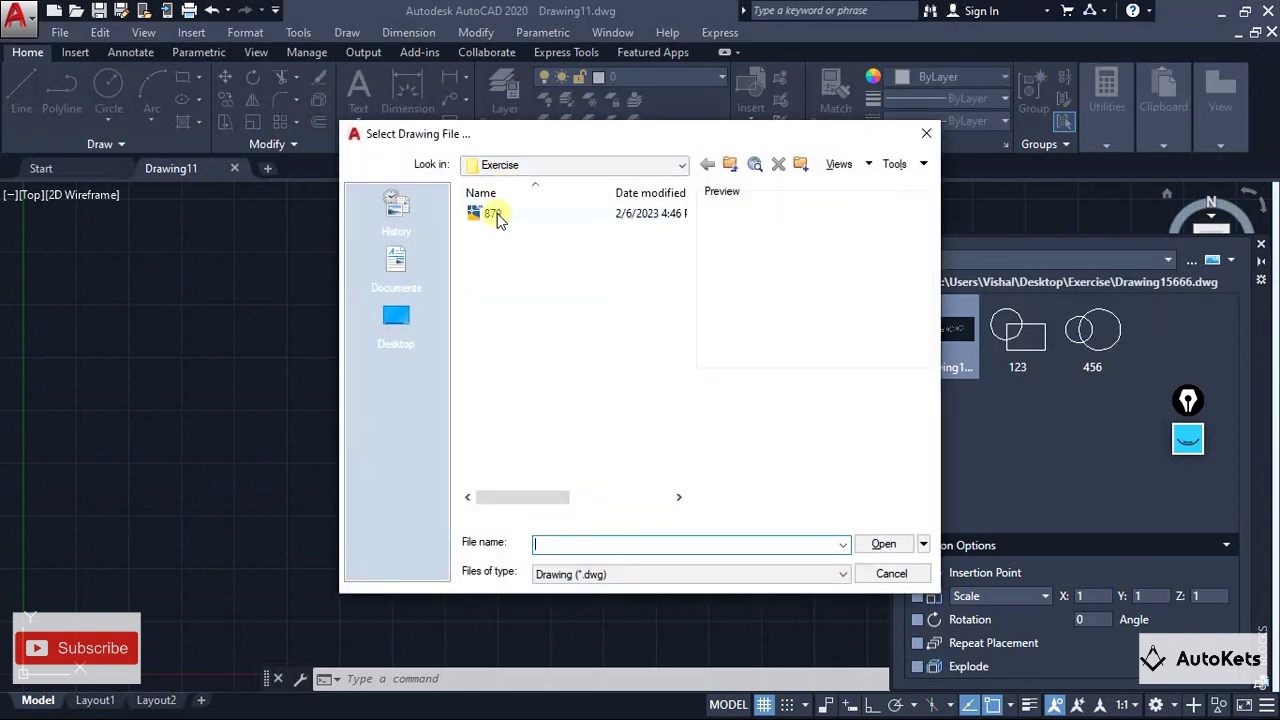
{"action": "left_click", "coordinate": [495, 214]}
{"action": "double_click", "coordinate": [497, 215]}
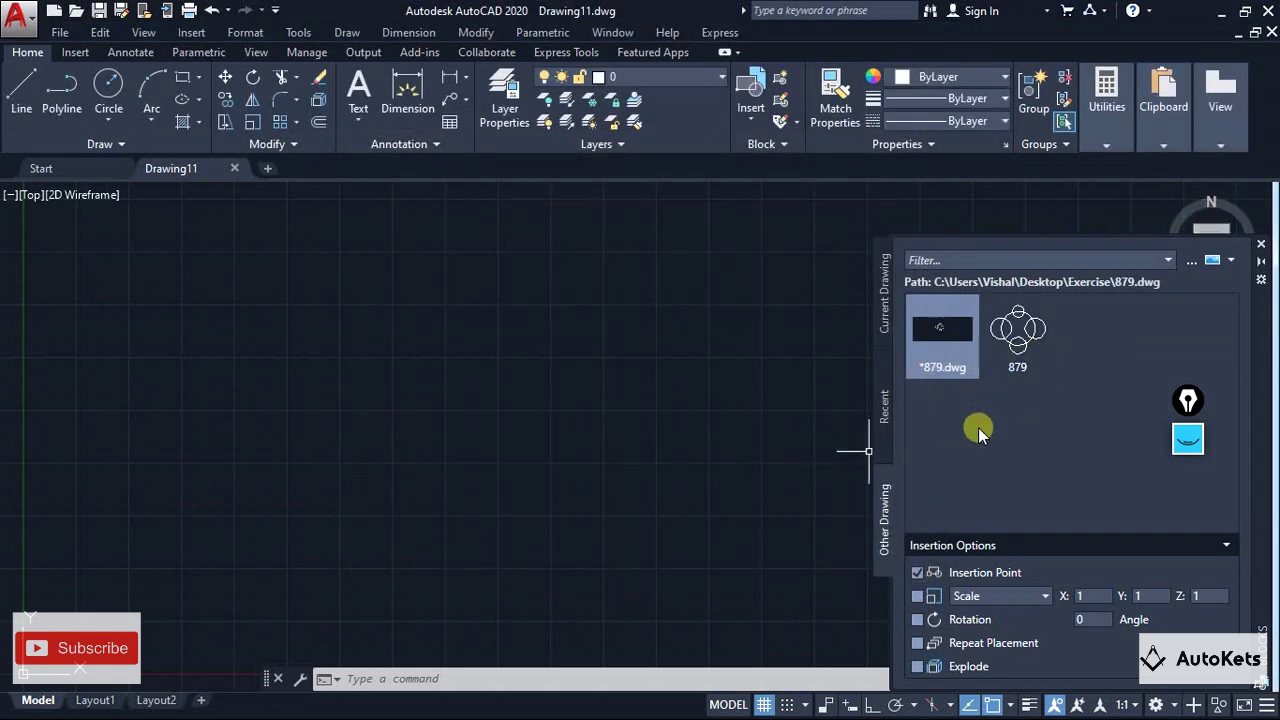
Insert block 879 from 879.dwg into the empty drawing
{"action": "left_click", "coordinate": [1017, 335]}
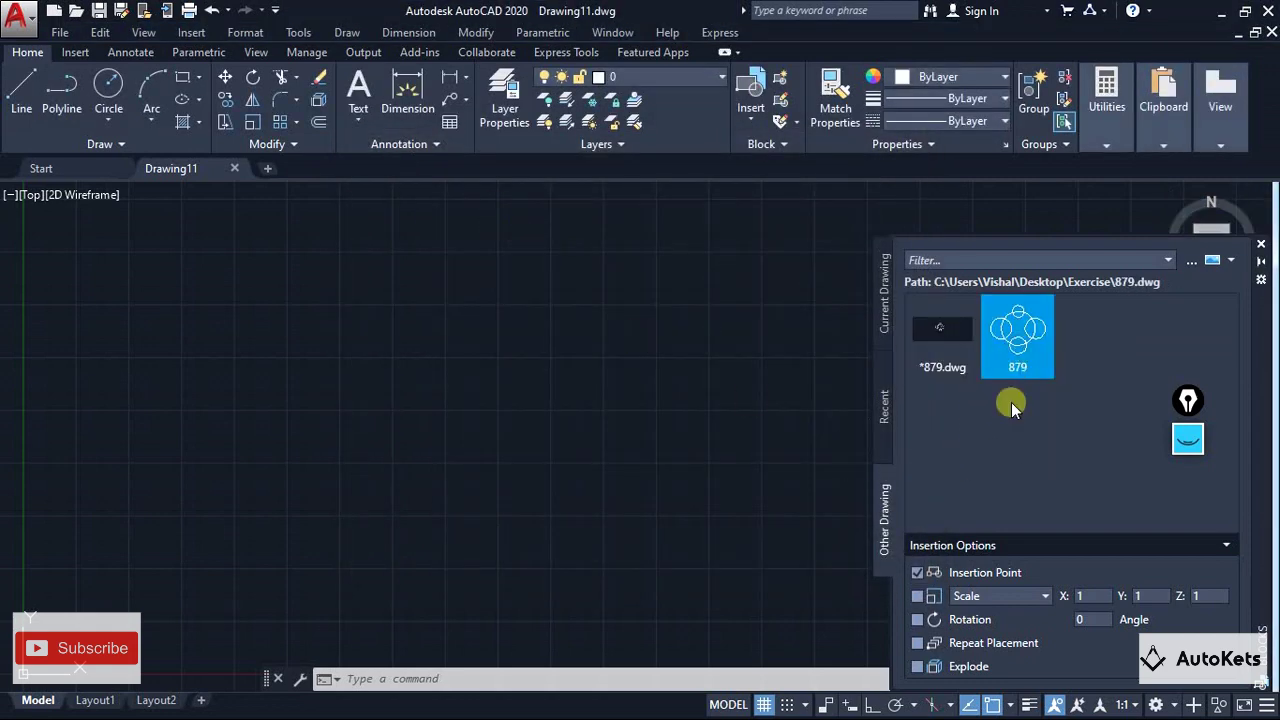
{"action": "left_click", "coordinate": [1025, 345]}
{"action": "left_click", "coordinate": [419, 417]}
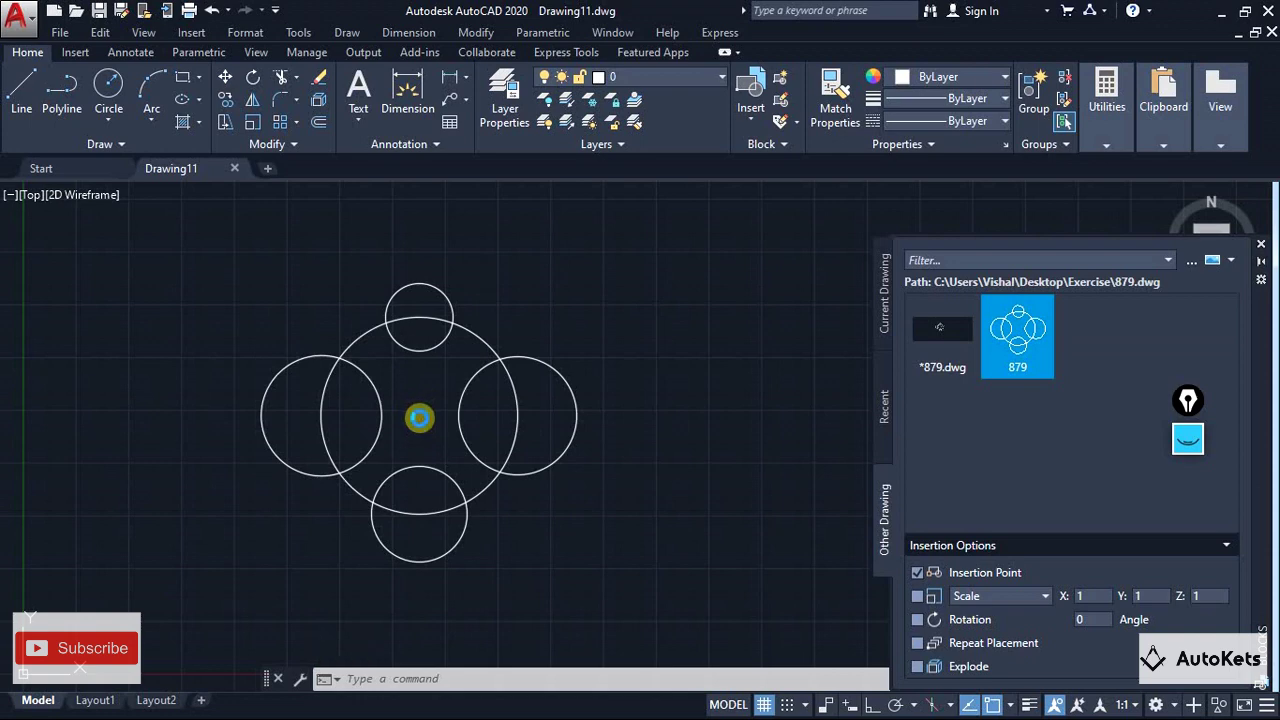
{"action": "left_click", "coordinate": [420, 420]}
{"action": "left_click", "coordinate": [423, 431]}
{"action": "scroll", "coordinate": [645, 495], "scroll_direction": "down", "scroll_amount": 2}
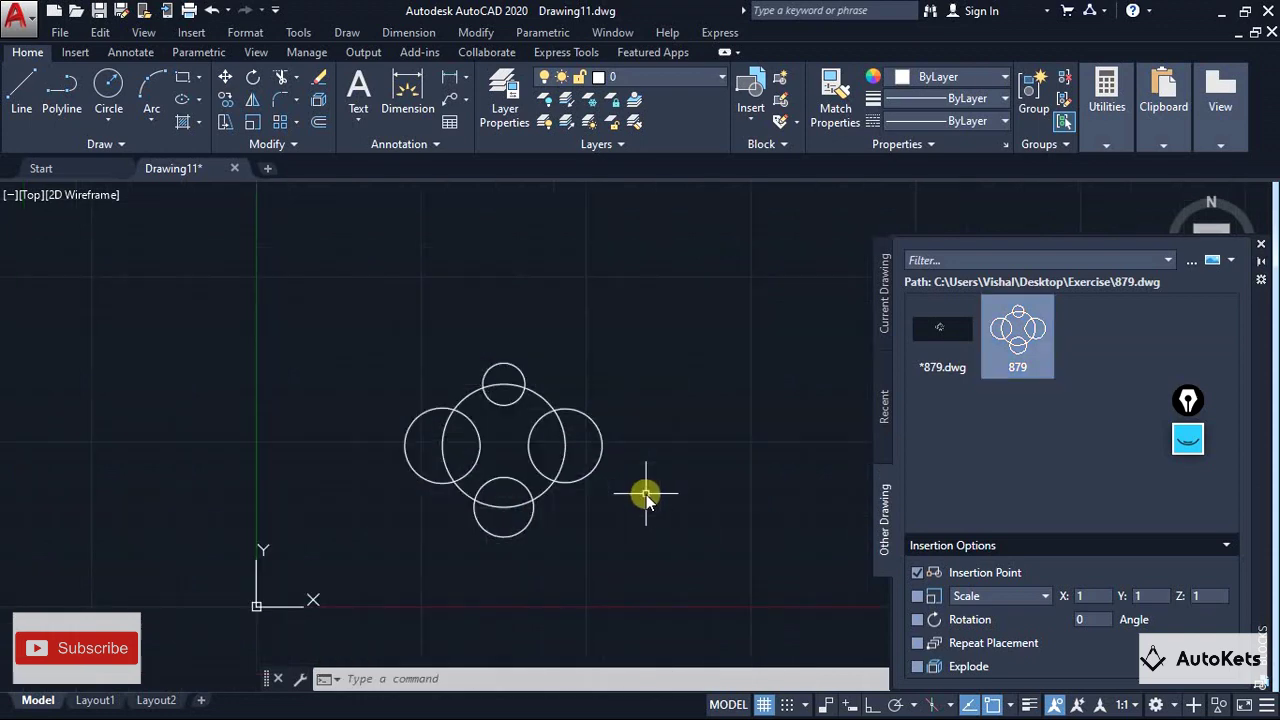
{"action": "middle_click_drag", "start_coordinate": [645, 495], "coordinate": [515, 460]}
{"action": "scroll", "coordinate": [417, 434], "scroll_direction": "up", "scroll_amount": 2}
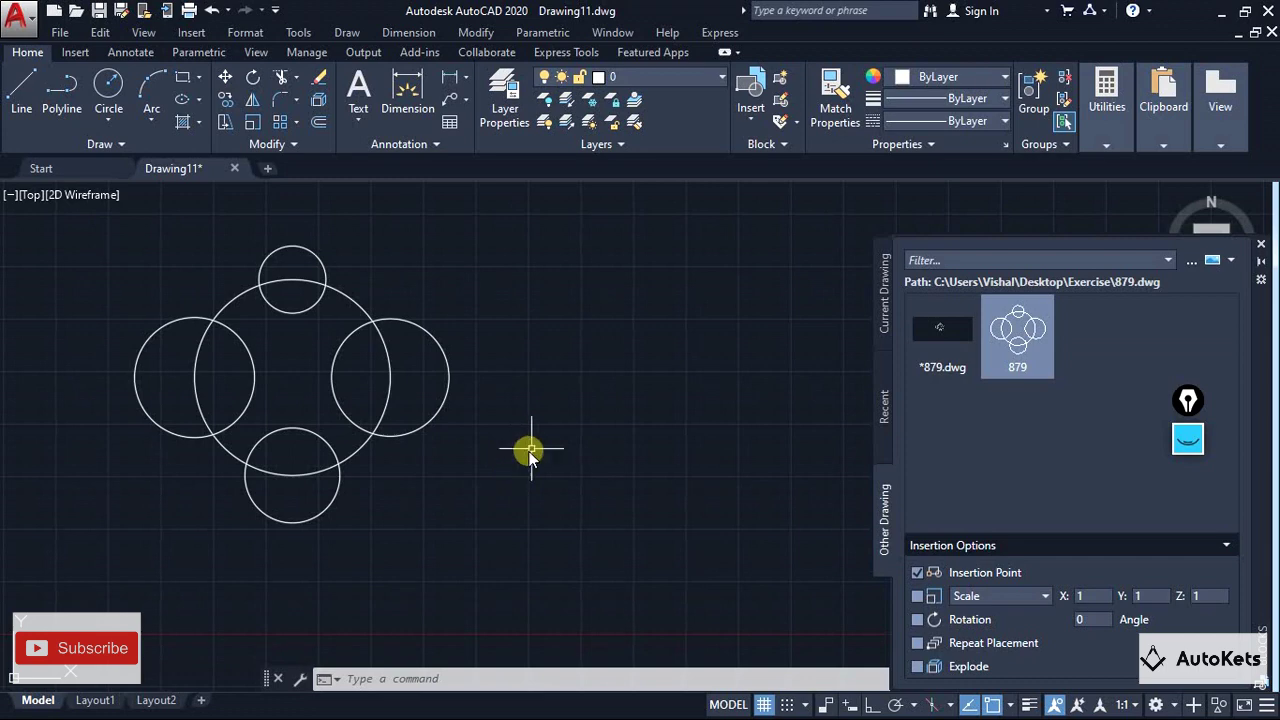
Reopen drawing 879 from the recent documents
{"action": "left_click", "coordinate": [50, 170]}
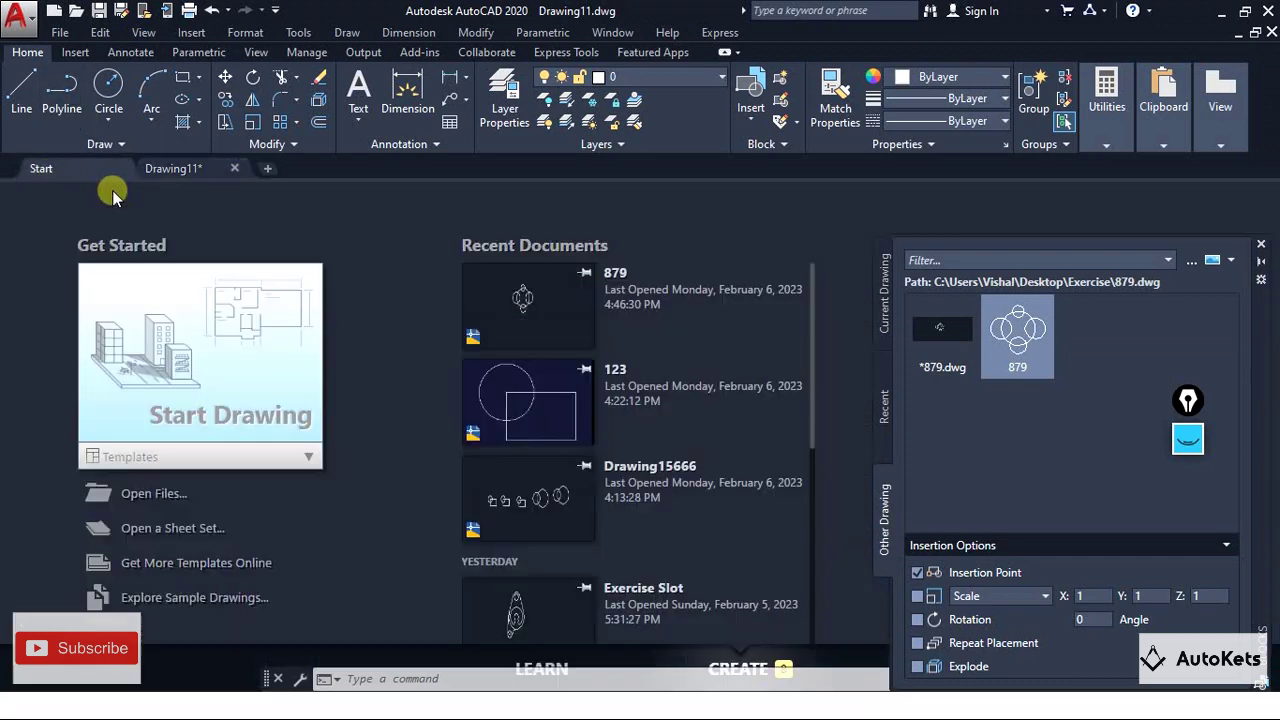
{"action": "left_click", "coordinate": [528, 308]}
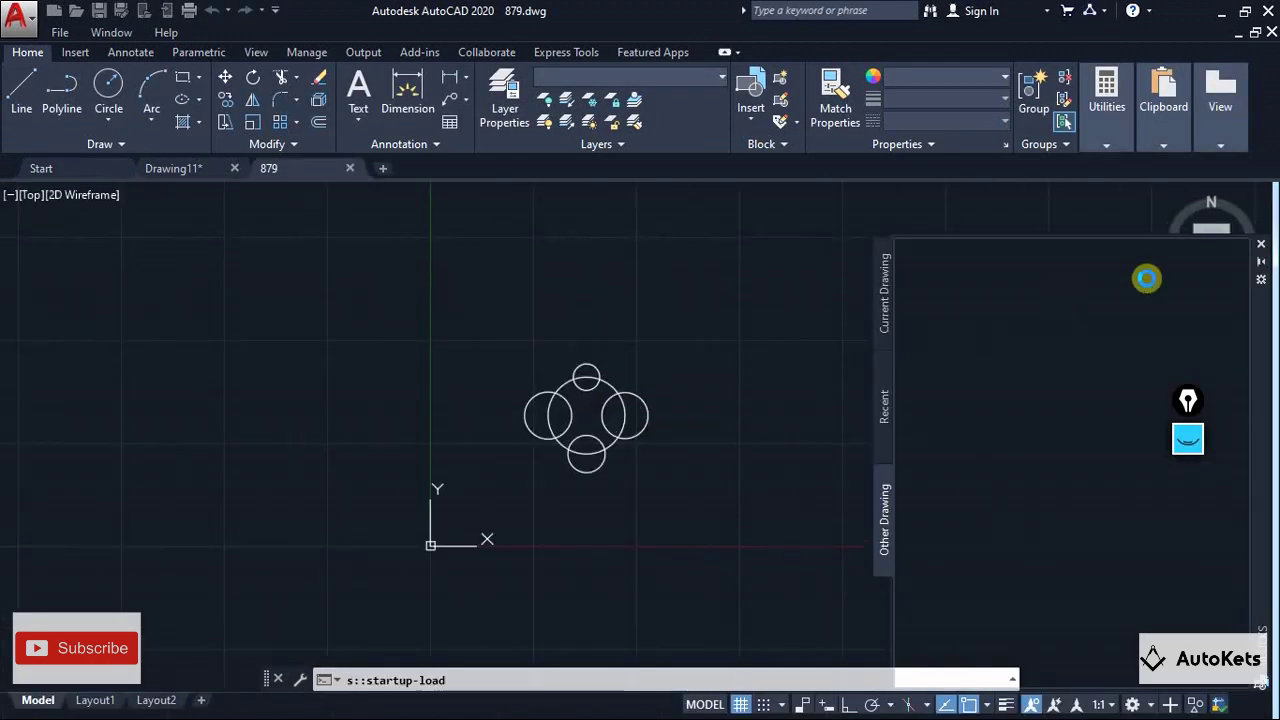
{"action": "scroll", "coordinate": [640, 405], "scroll_direction": "up", "scroll_amount": 5}
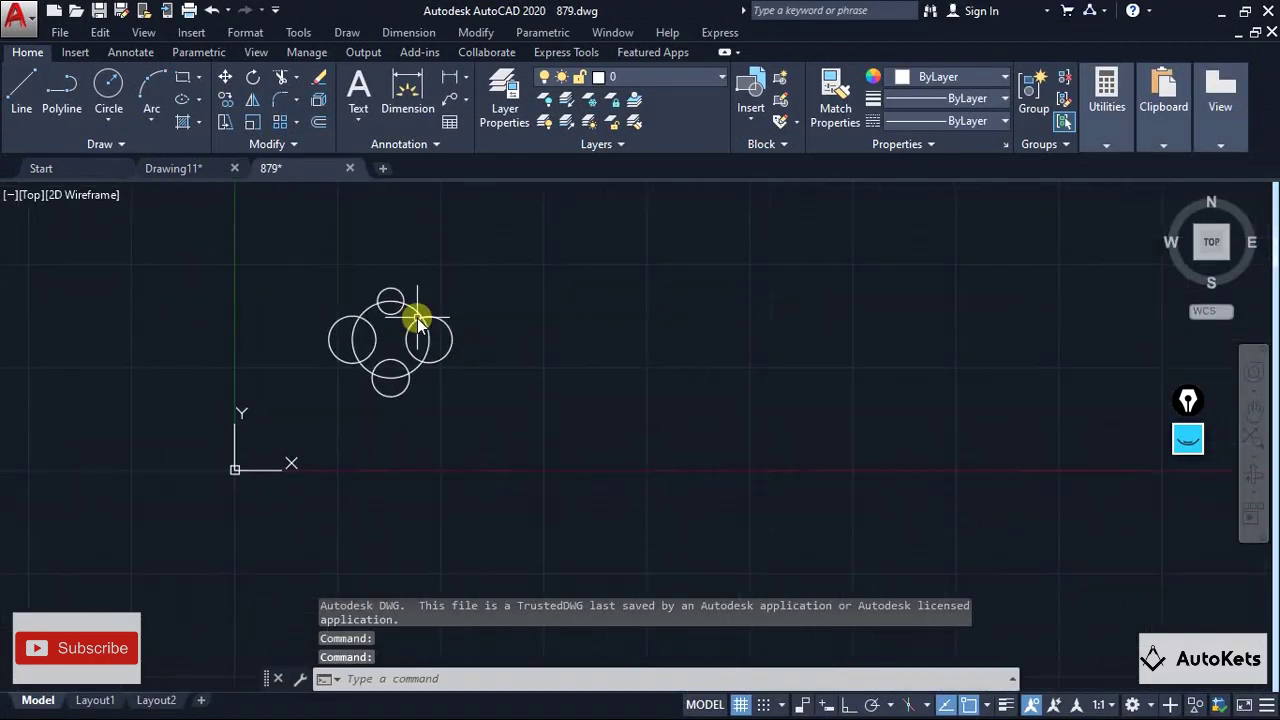
Draw a rectangle to the right of block 879 and a circle of radius about 3.14 centred in it
{"action": "left_click", "coordinate": [185, 80]}
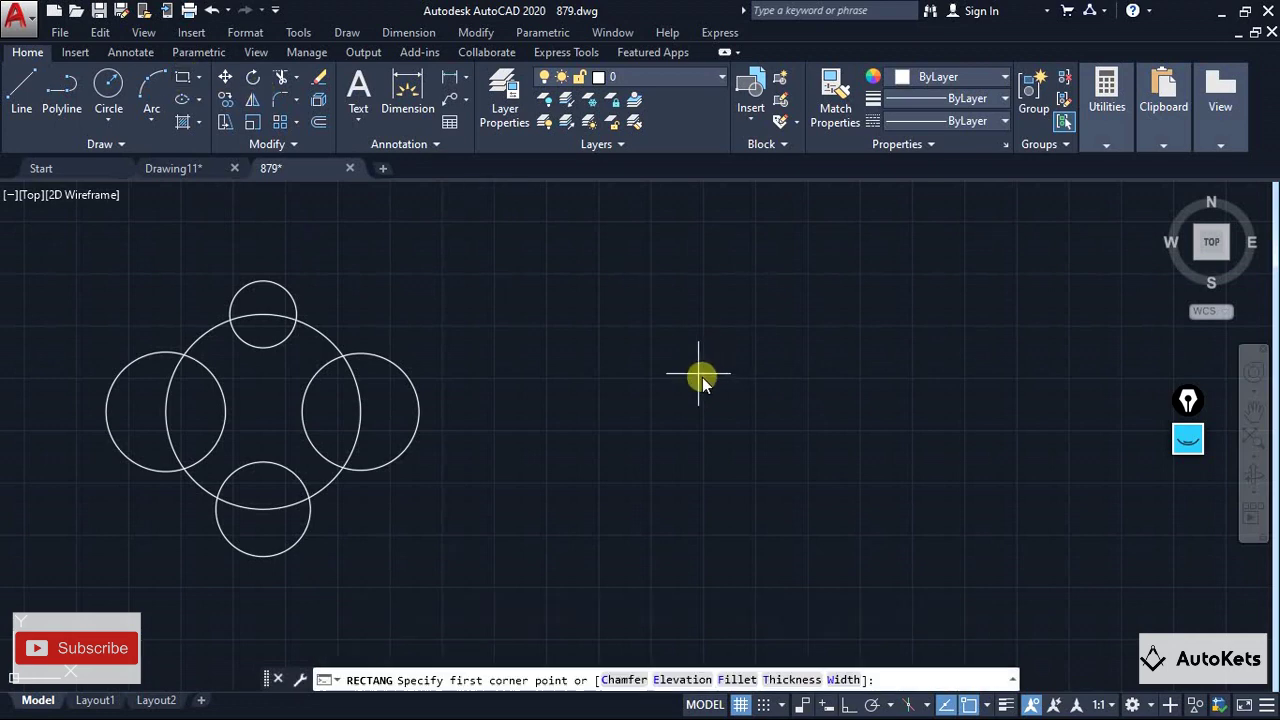
{"action": "left_click", "coordinate": [683, 352]}
{"action": "left_click", "coordinate": [965, 522]}
{"action": "left_click", "coordinate": [108, 90]}
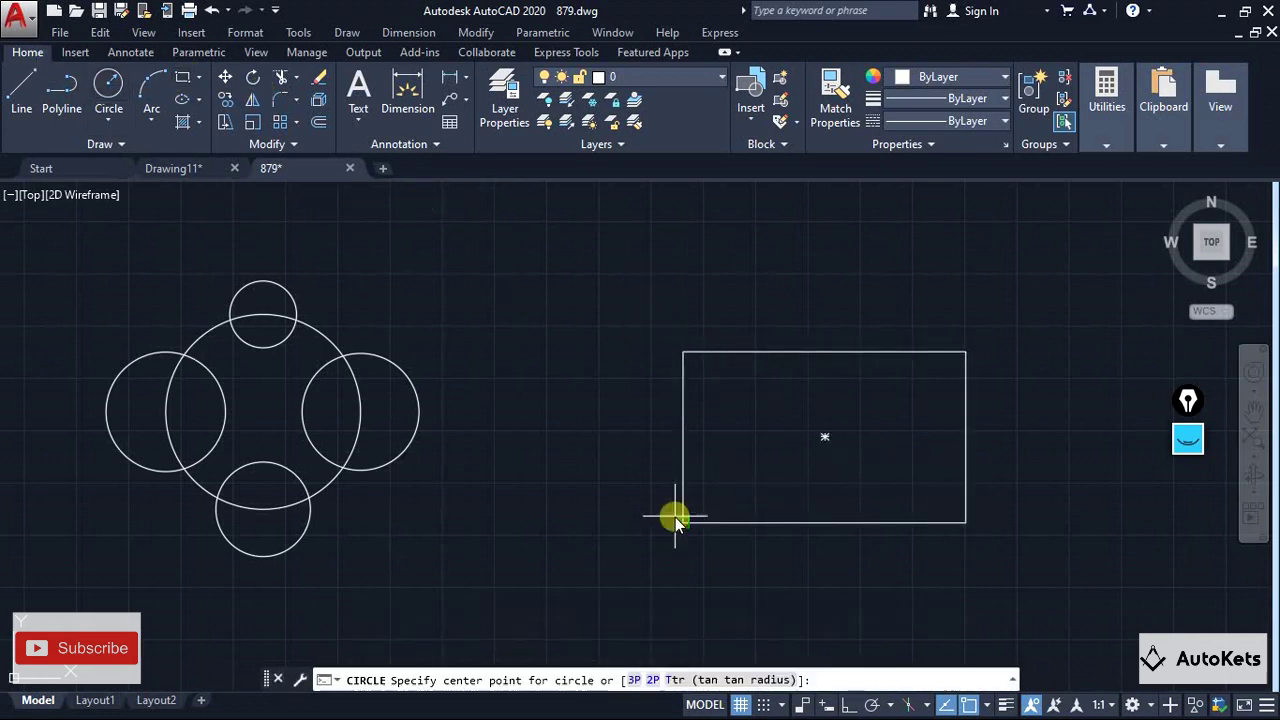
{"action": "left_click", "coordinate": [824, 437]}
{"action": "left_click", "coordinate": [890, 437]}
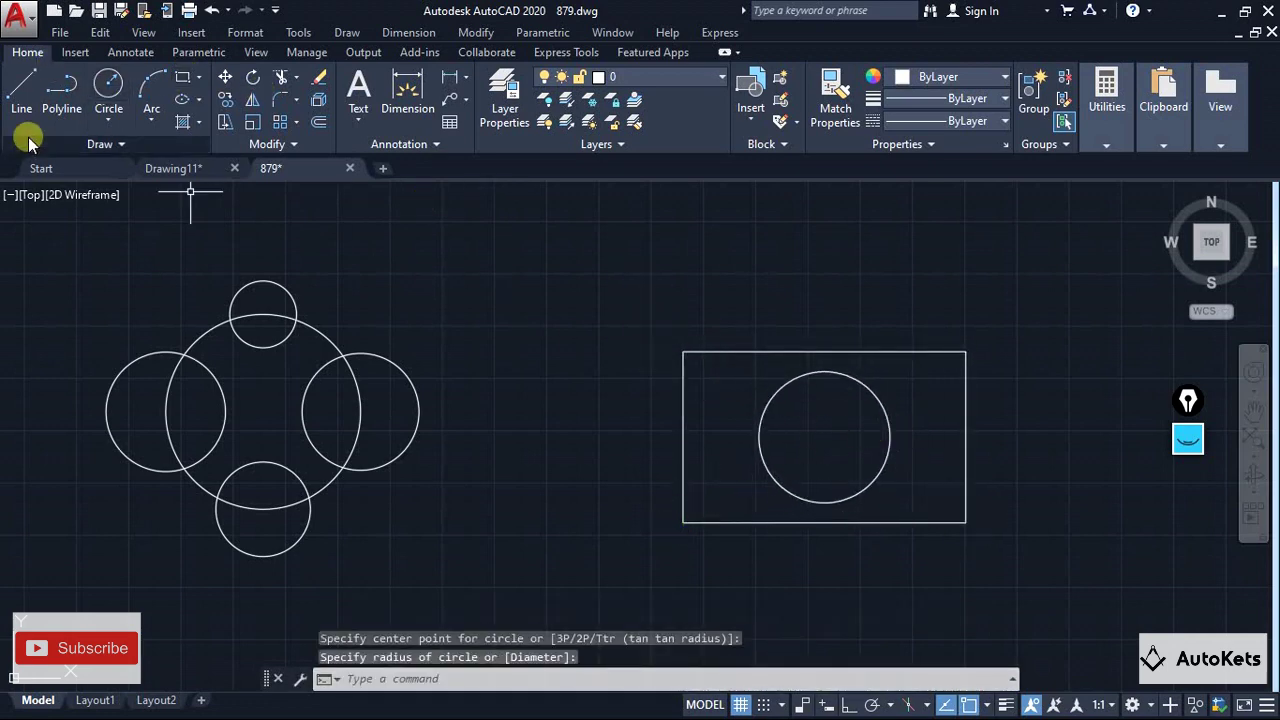
Draw two circles centred on the midpoints of the rectangle's left and right edges, the left one with a radius of about 2.38
{"action": "left_click", "coordinate": [108, 88]}
{"action": "left_click", "coordinate": [683, 437]}
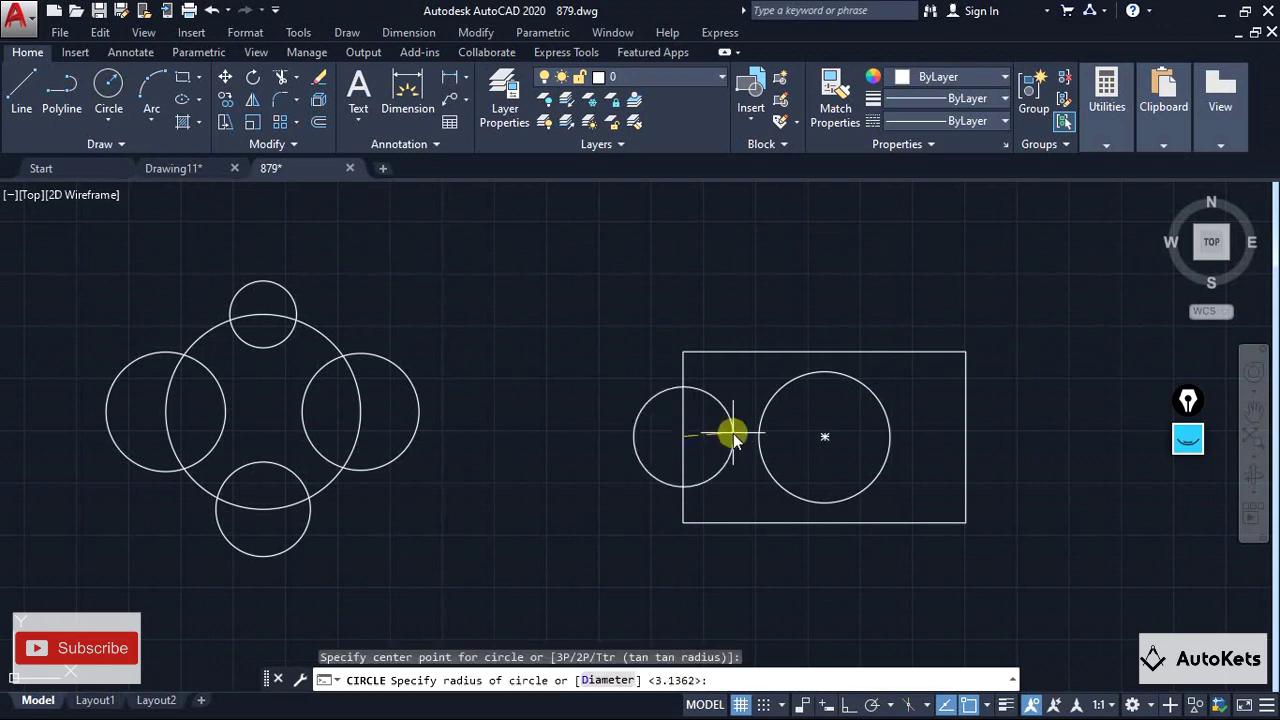
{"action": "left_click", "coordinate": [733, 437]}
{"action": "left_click", "coordinate": [108, 88]}
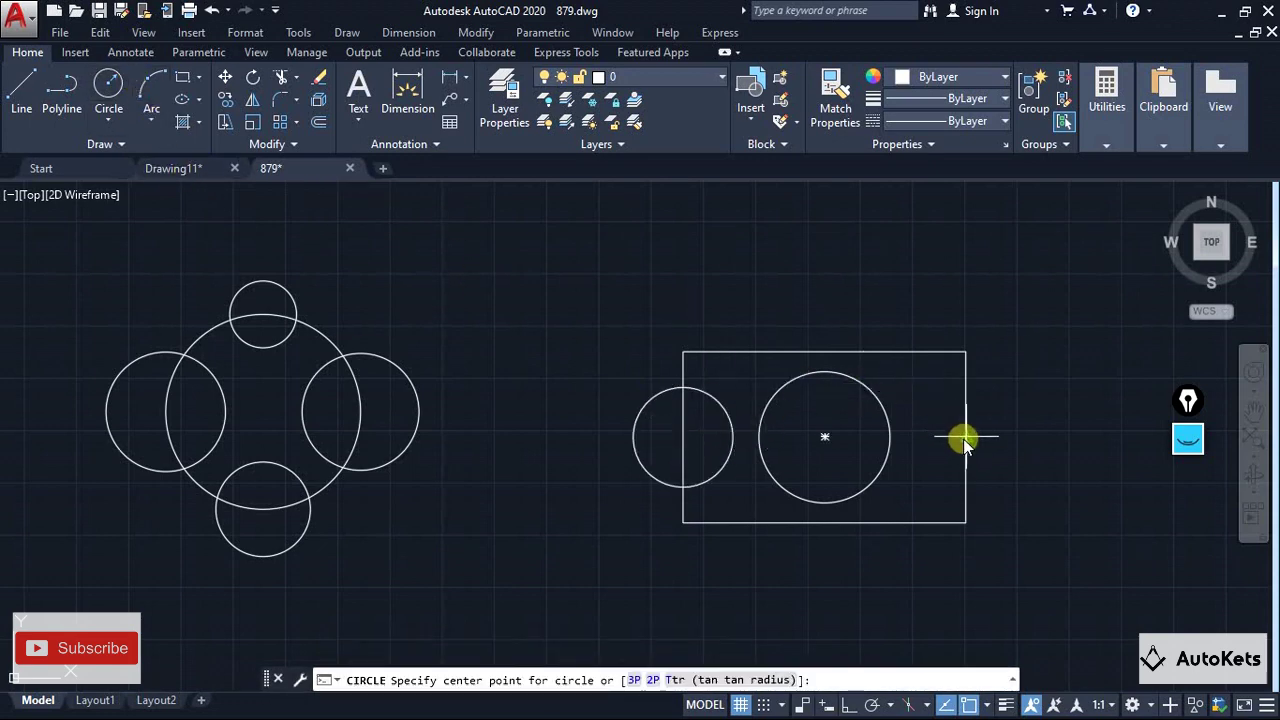
{"action": "left_click", "coordinate": [965, 437]}
{"action": "left_click", "coordinate": [1027, 437]}
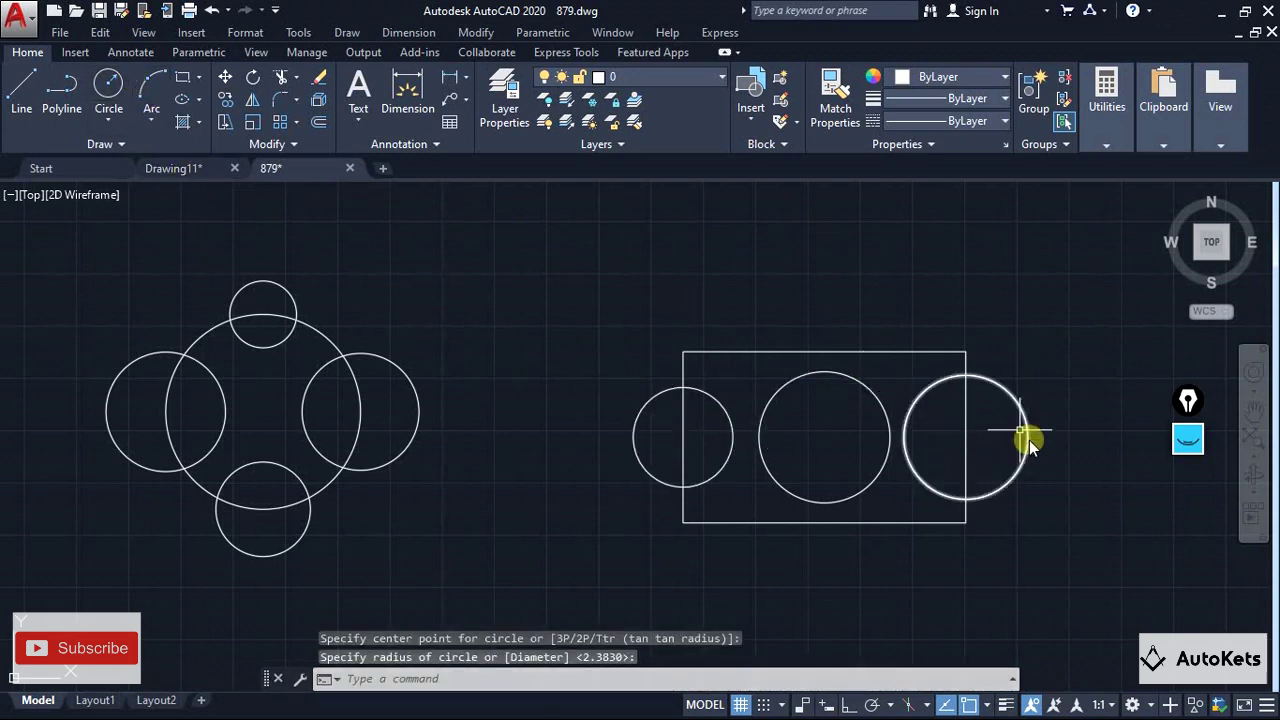
Define a block named FGH from the rectangle and its three circles, with the base point at the rectangle's centre
{"action": "left_click", "coordinate": [756, 122]}
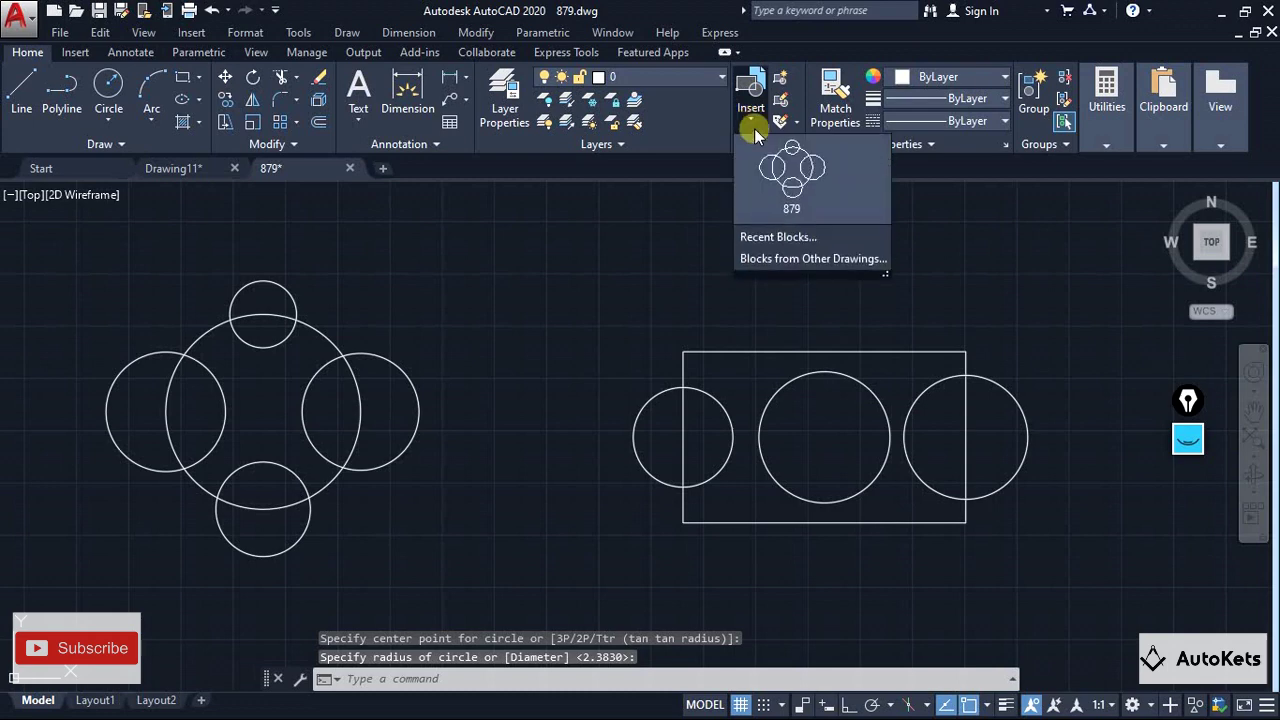
{"action": "left_click", "coordinate": [783, 82]}
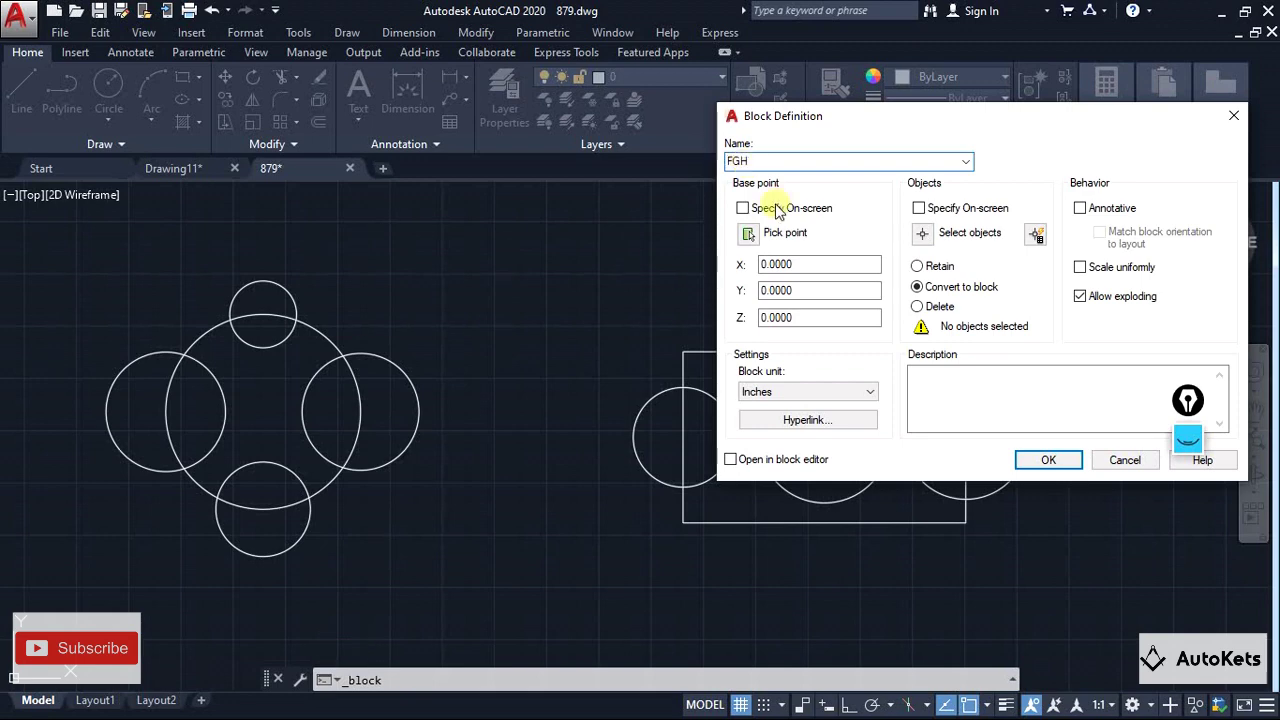
{"action": "left_click", "coordinate": [750, 233]}
{"action": "left_click", "coordinate": [825, 441]}
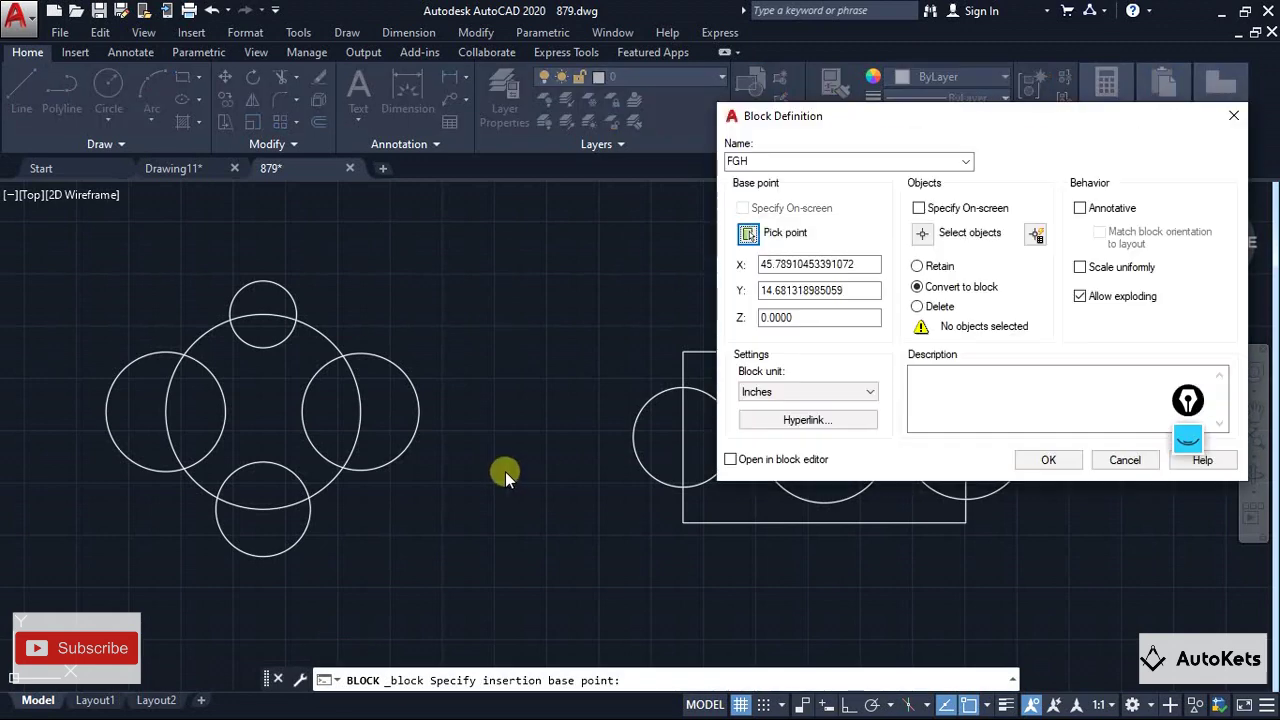
{"action": "left_click", "coordinate": [922, 232]}
{"action": "left_click", "coordinate": [582, 272]}
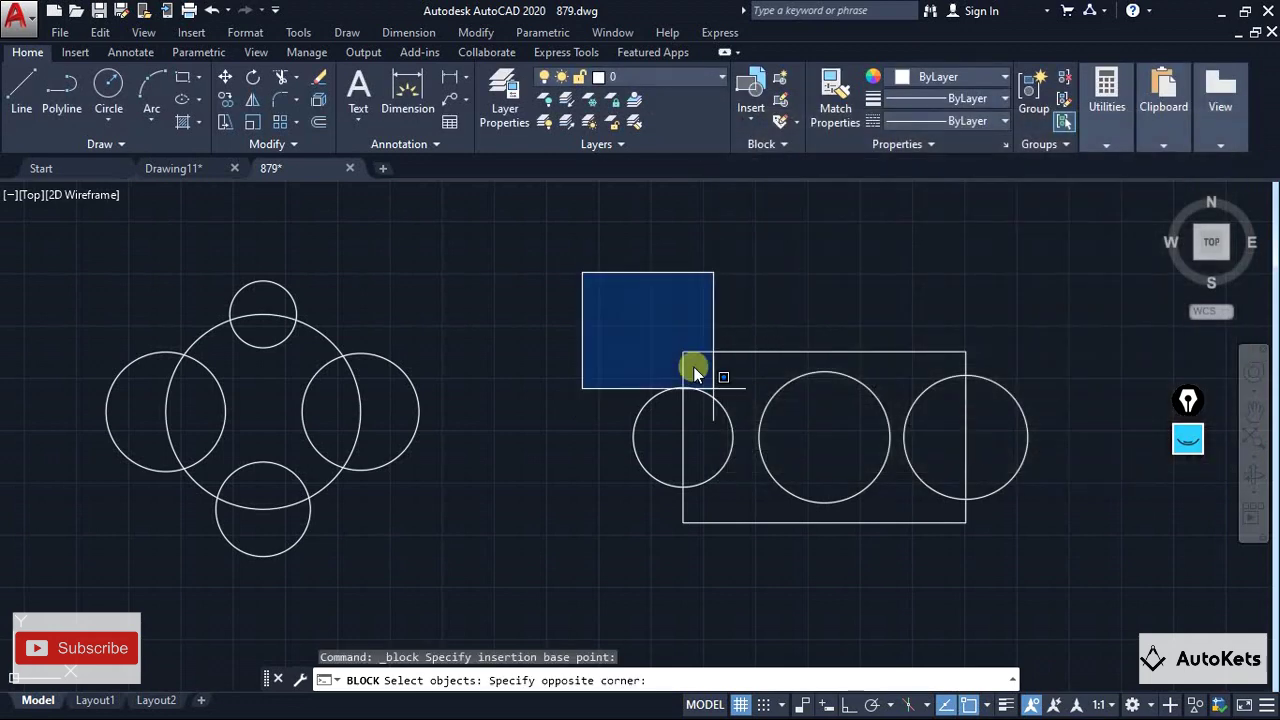
{"action": "left_click", "coordinate": [1071, 568]}
{"action": "key", "text": "Return"}
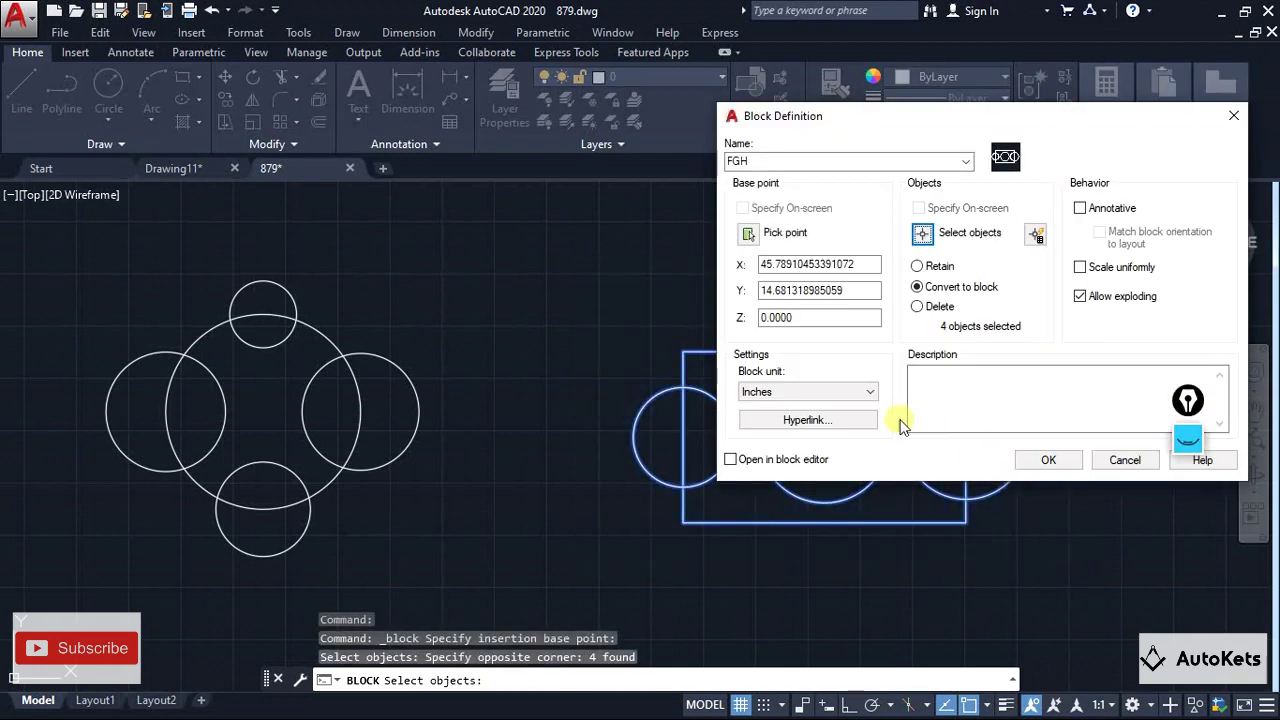
{"action": "left_click", "coordinate": [1046, 462]}
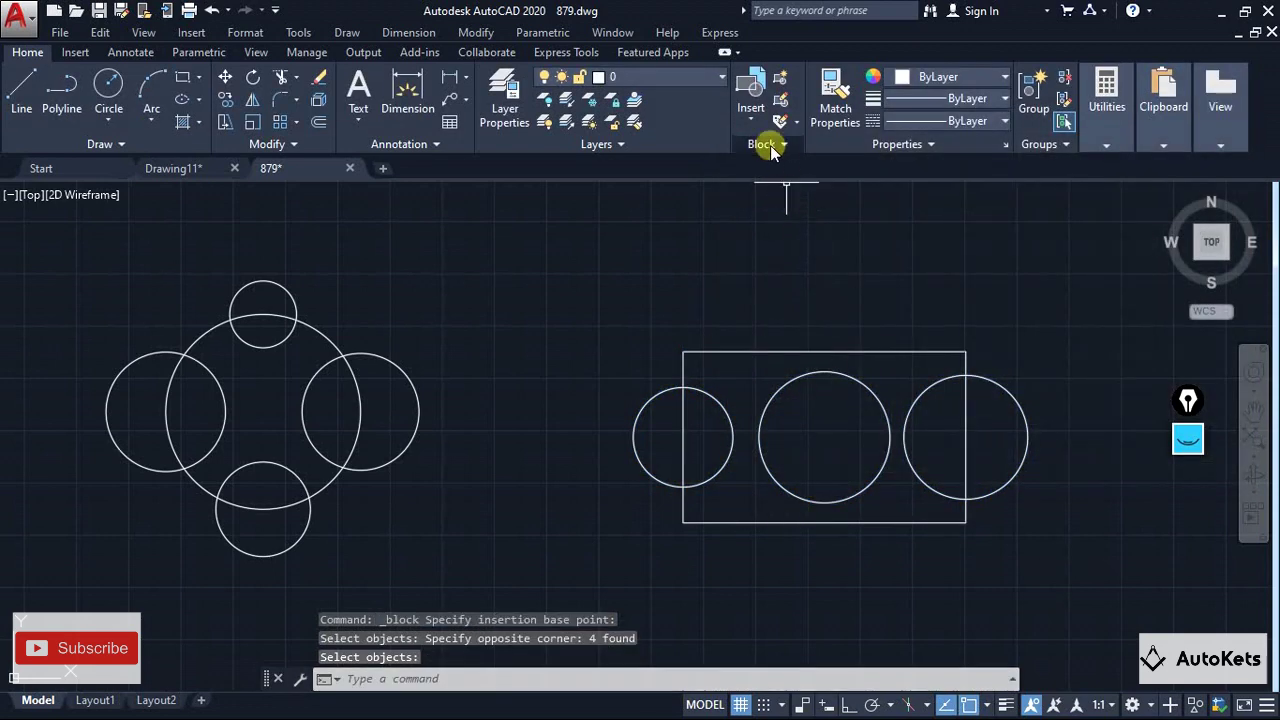
Save drawing 879 with the new FGH block
{"action": "left_click", "coordinate": [756, 129]}
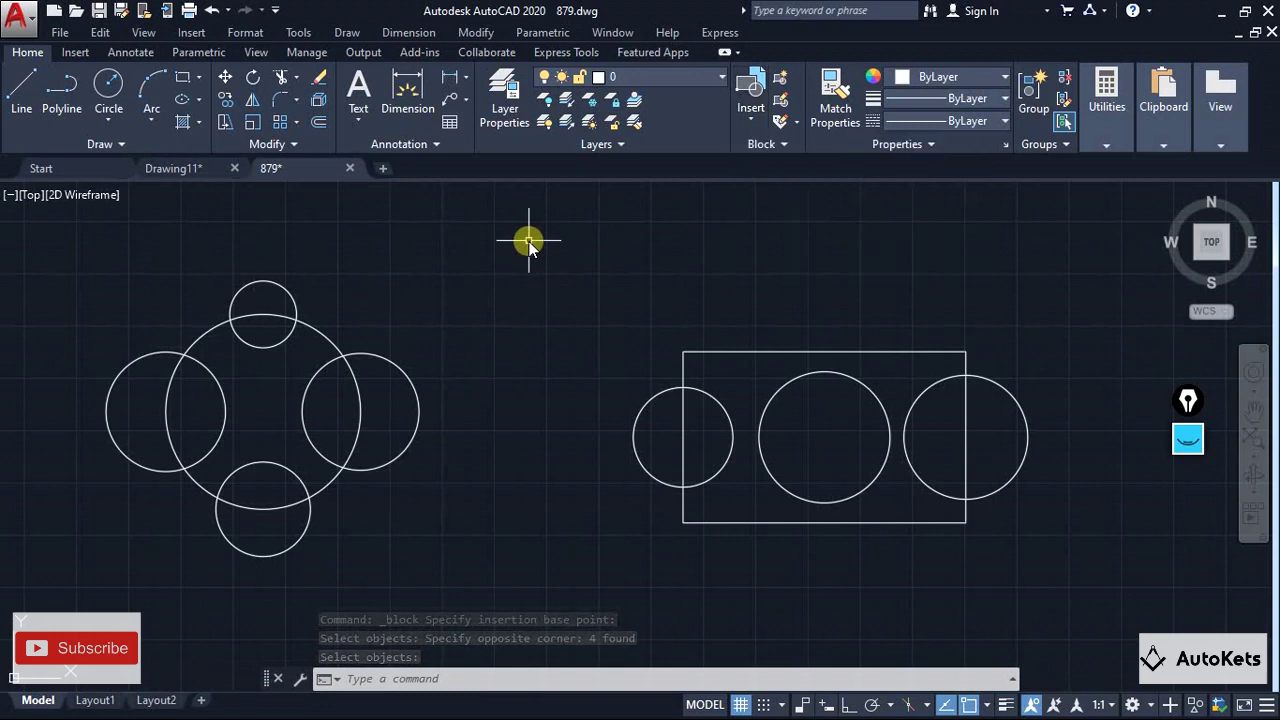
{"action": "key", "text": "ctrl+s"}
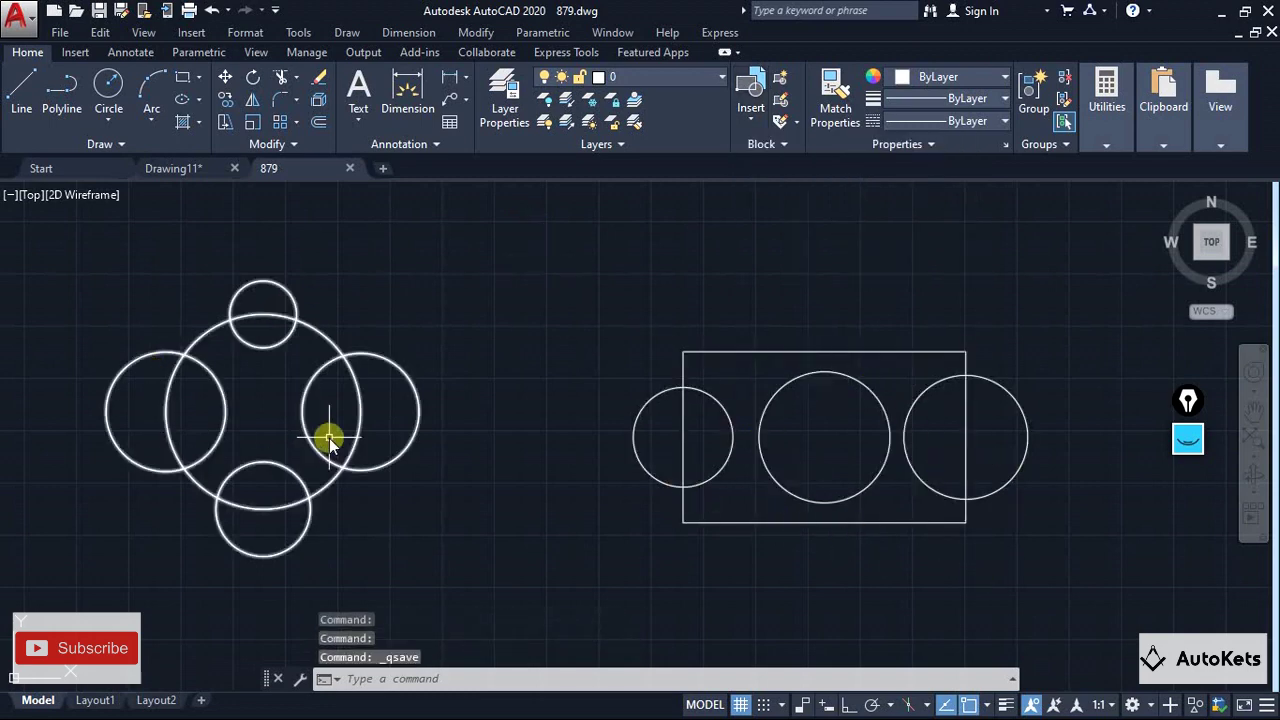
{"action": "scroll", "coordinate": [340, 430], "scroll_direction": "down", "scroll_amount": 2}
{"action": "middle_click_drag", "start_coordinate": [366, 423], "coordinate": [451, 394]}
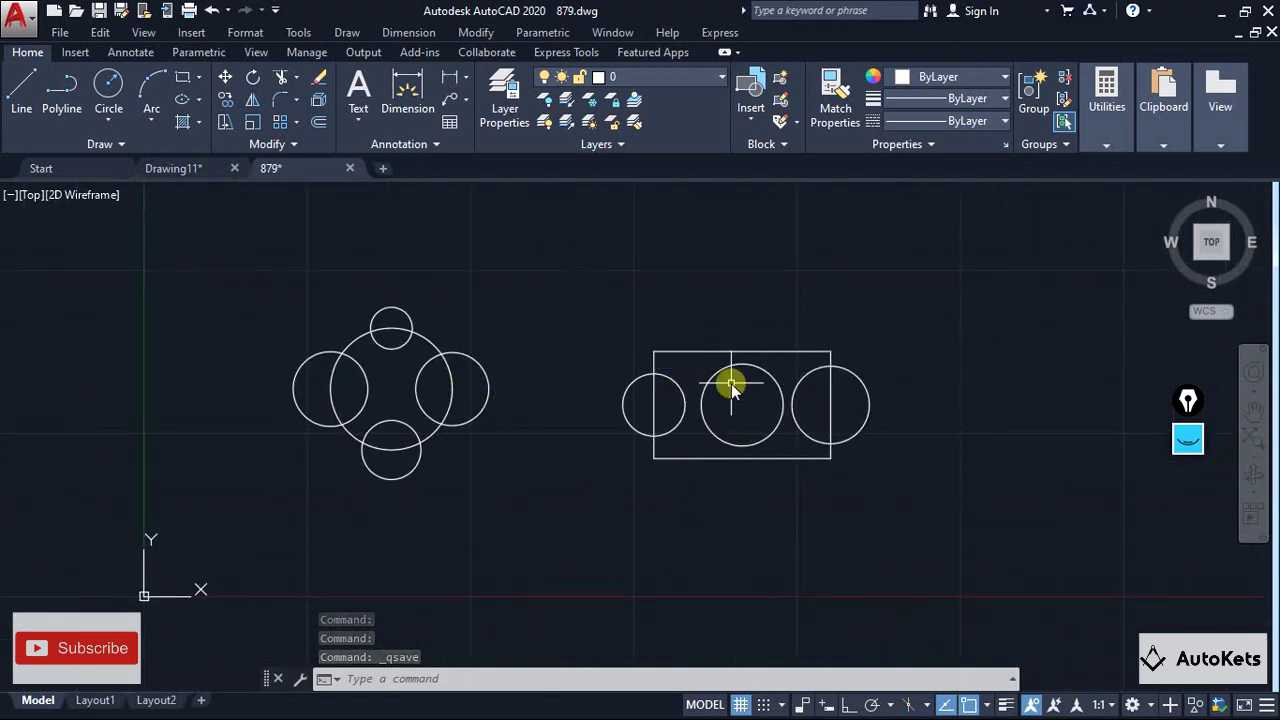
Close Drawing11 without saving its changes and close drawing 879
{"action": "left_click", "coordinate": [241, 168]}
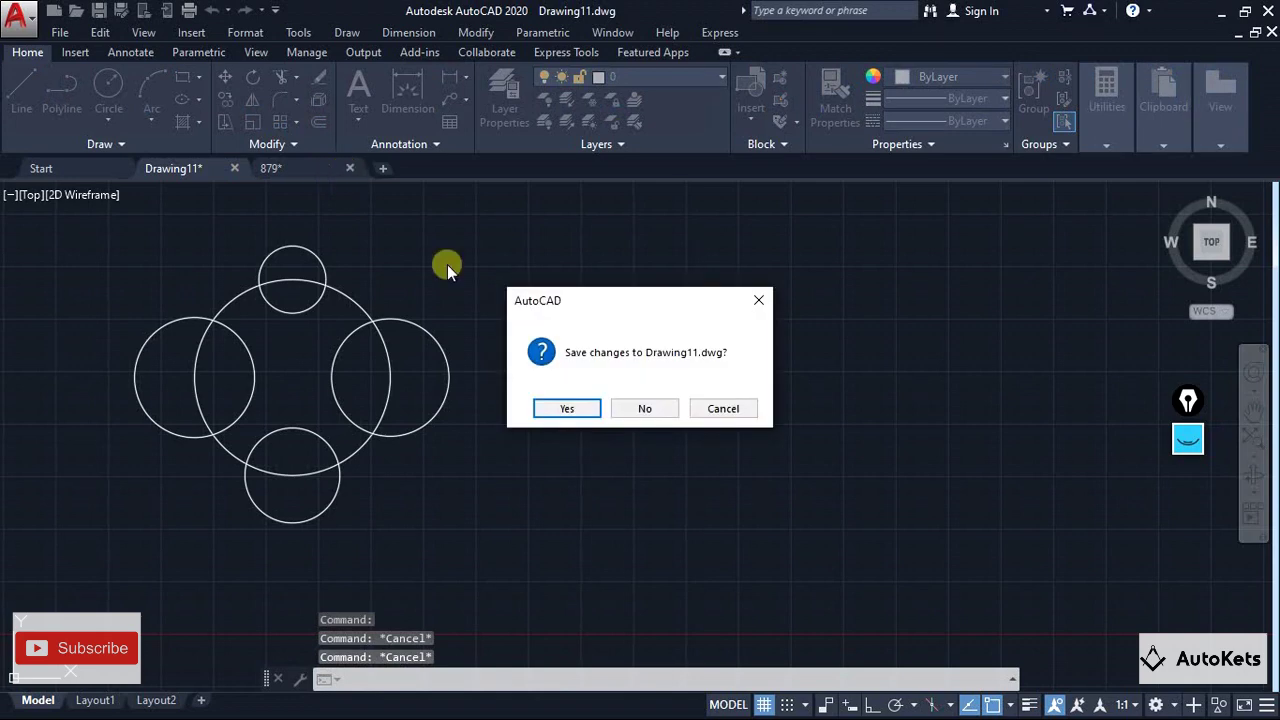
{"action": "left_click", "coordinate": [658, 410]}
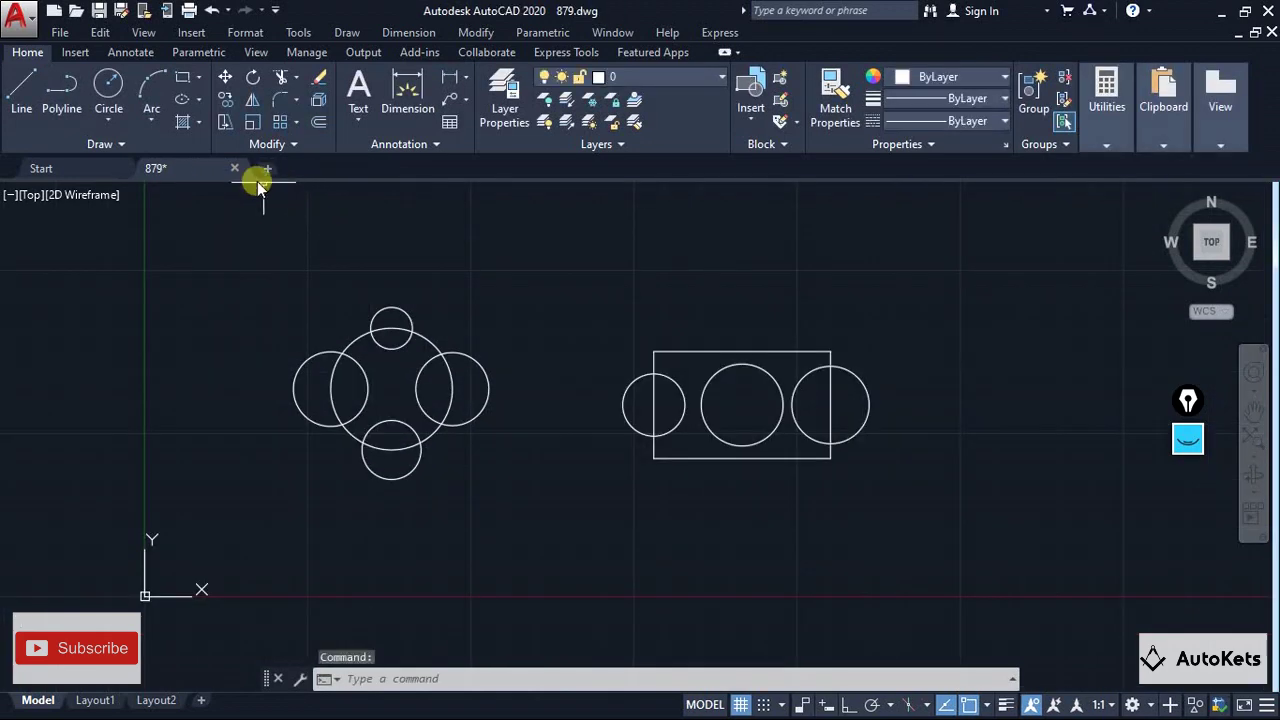
{"action": "left_click", "coordinate": [234, 168]}
{"action": "left_click", "coordinate": [680, 410]}
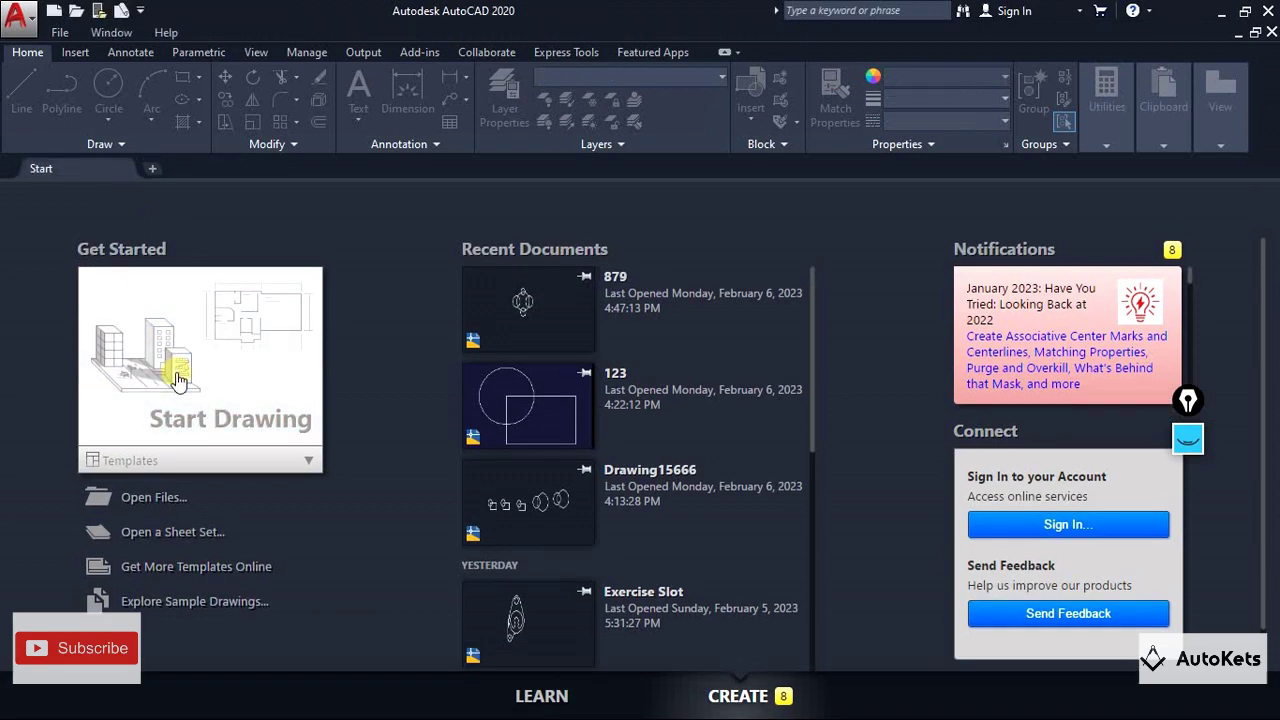
Start a new blank drawing, reload 879.dwg as the other drawing in the Blocks palette, and select its block FGH
{"action": "left_click", "coordinate": [180, 381]}
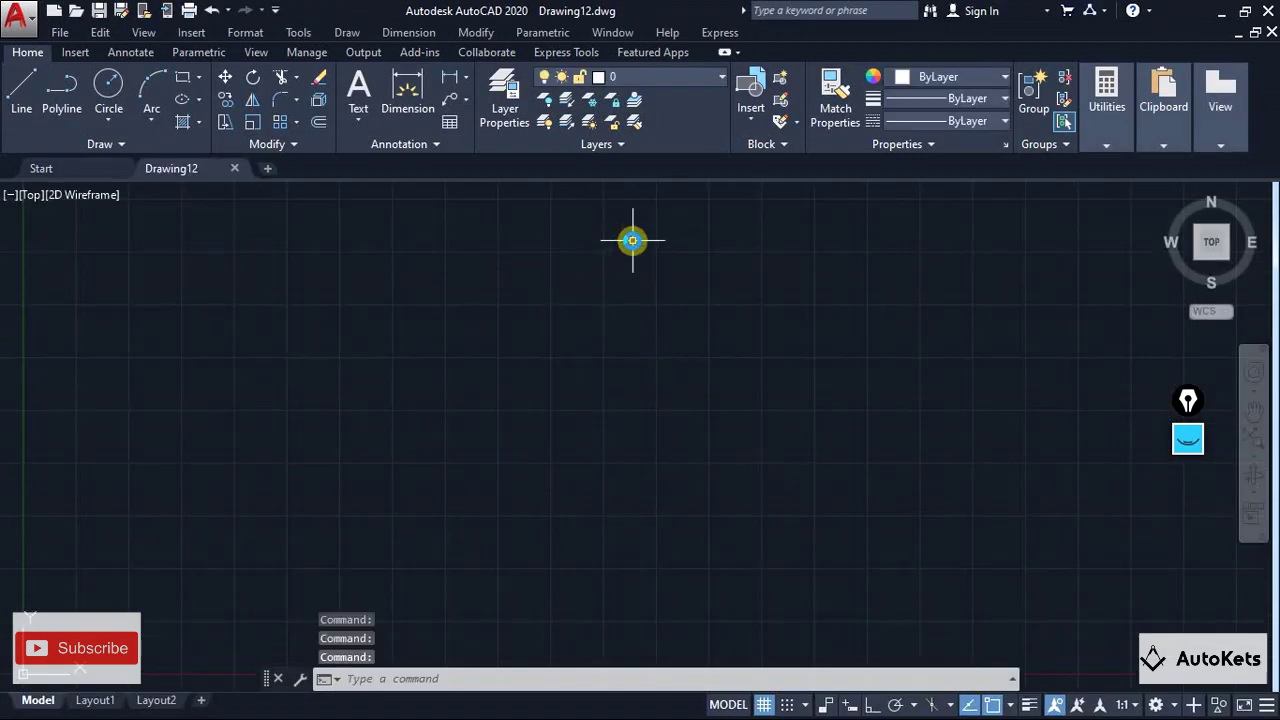
{"action": "left_click", "coordinate": [750, 118]}
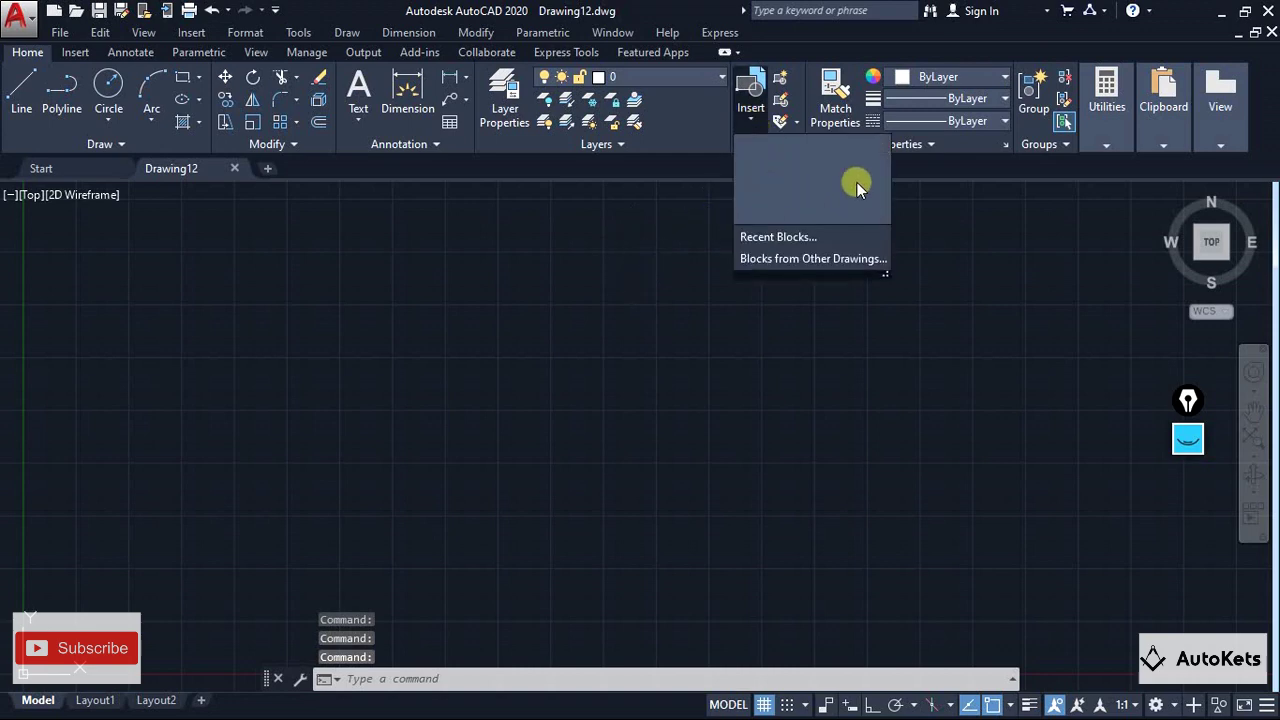
{"action": "left_click", "coordinate": [767, 262]}
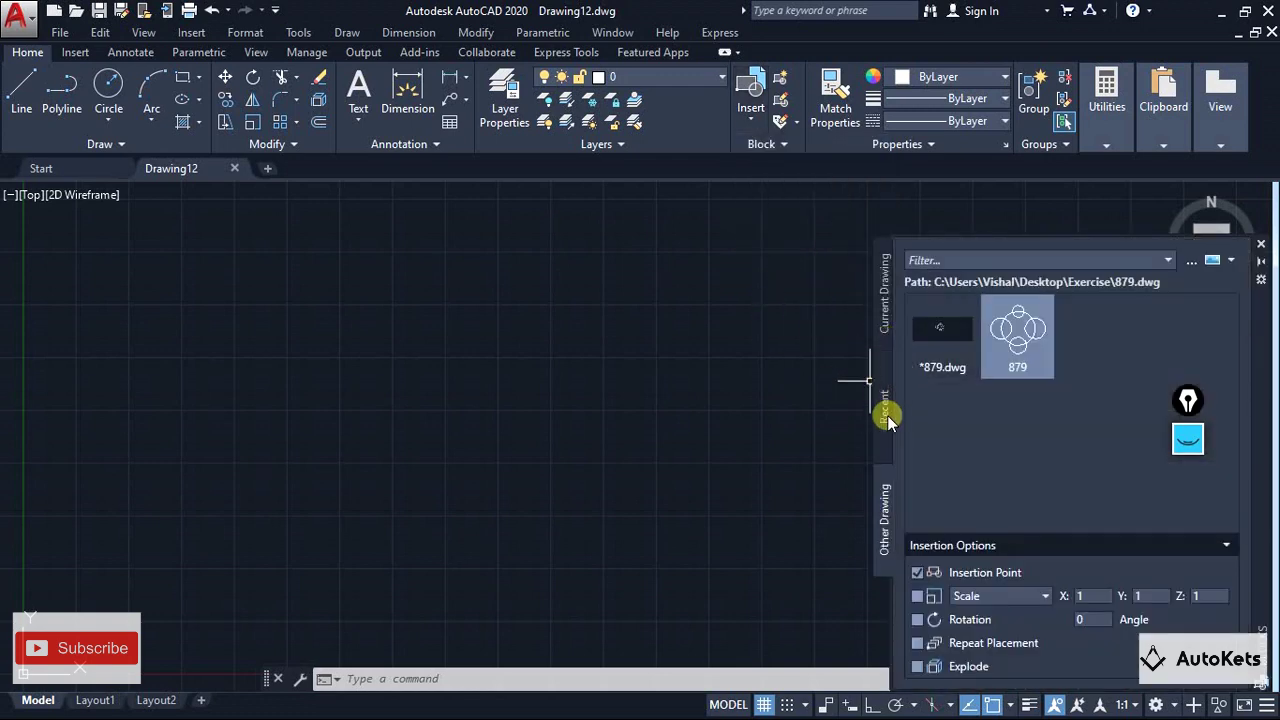
{"action": "left_click", "coordinate": [1200, 262]}
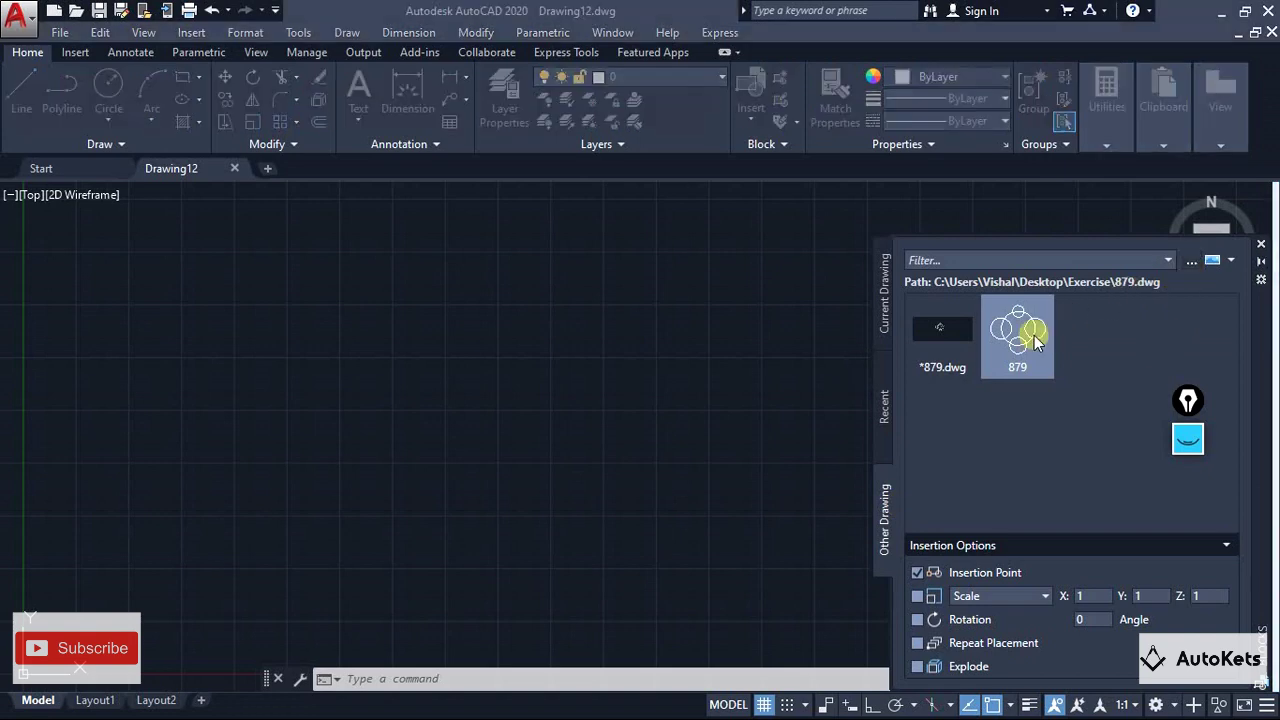
{"action": "double_click", "coordinate": [500, 217]}
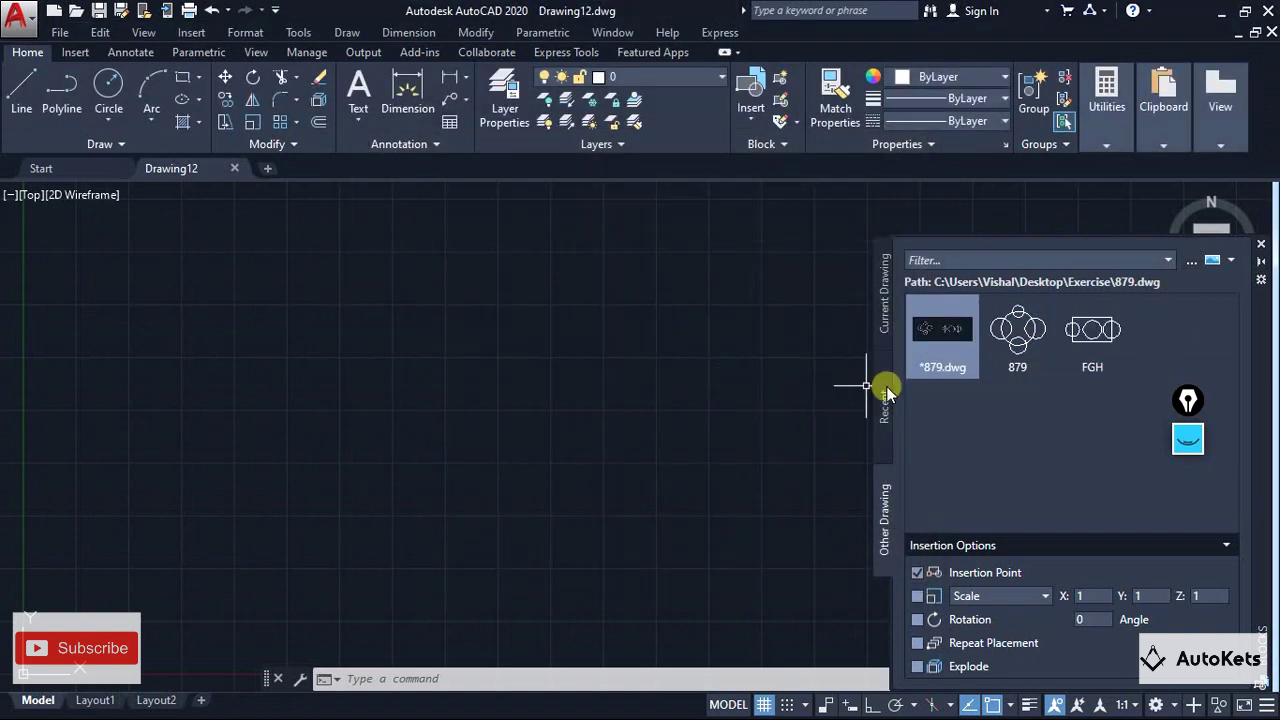
{"action": "left_click", "coordinate": [1015, 340]}
{"action": "left_click", "coordinate": [1091, 345]}
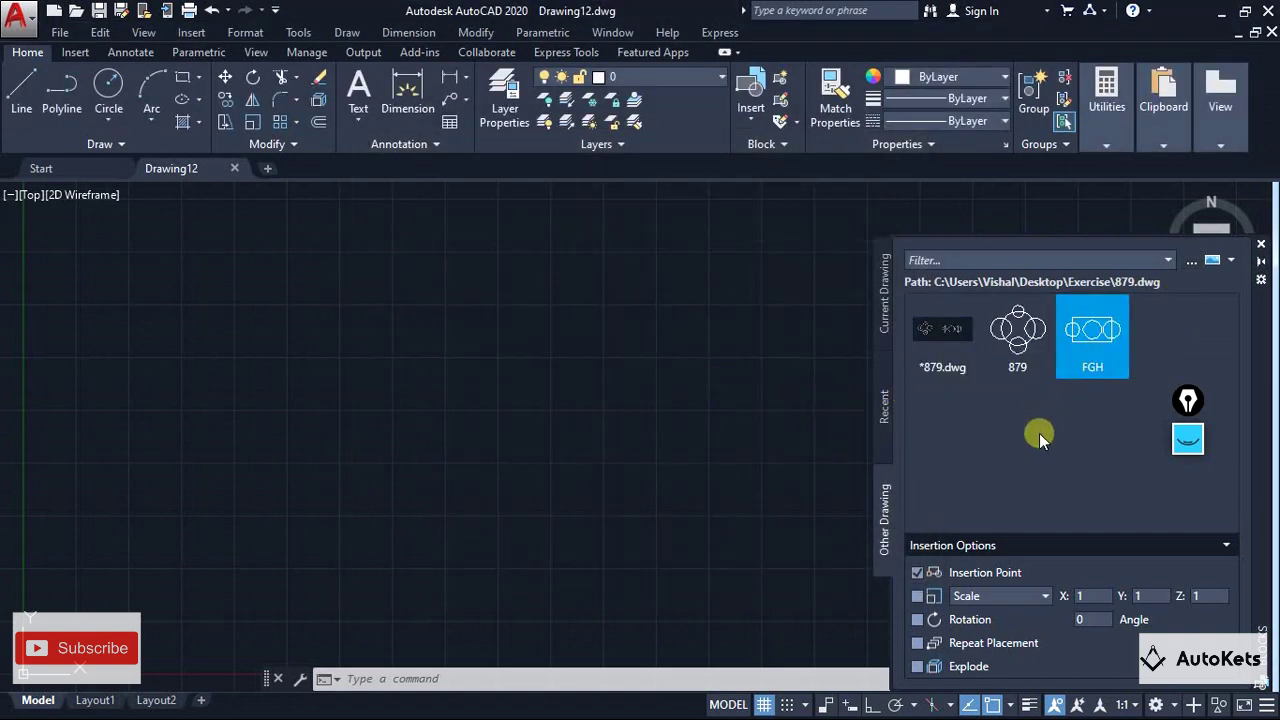
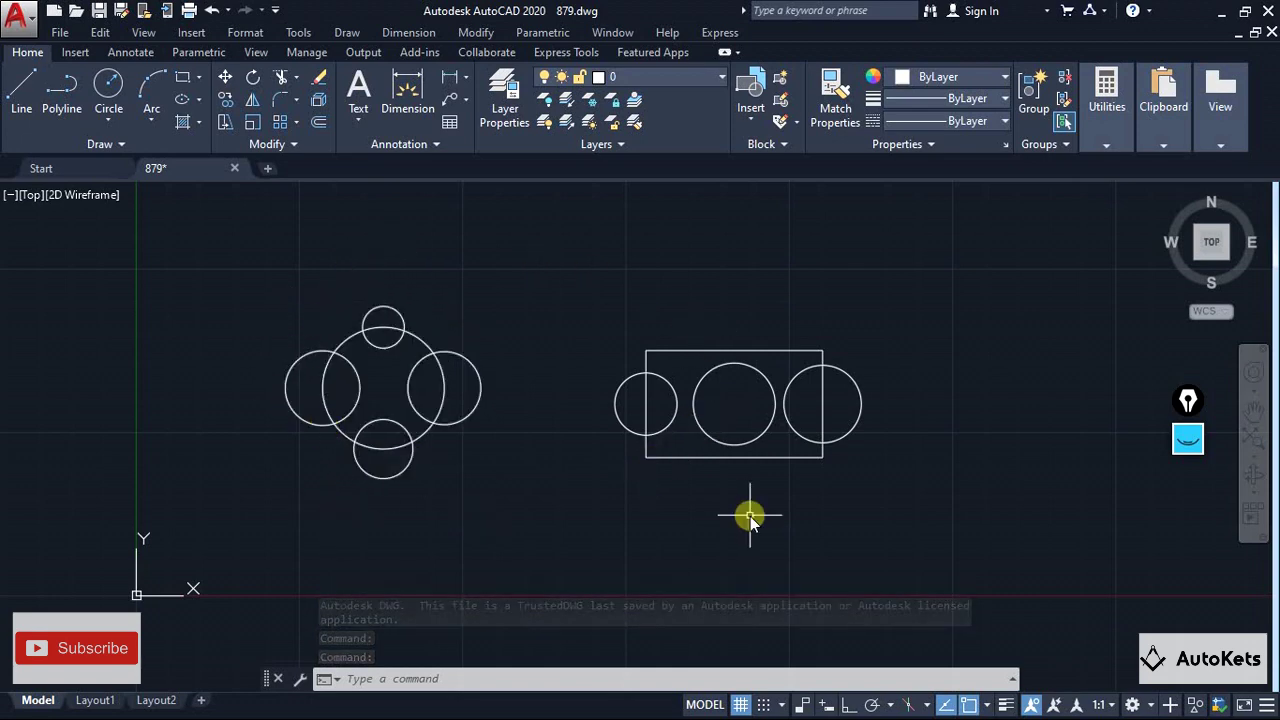
{"action": "left_click", "coordinate": [1188, 440]}
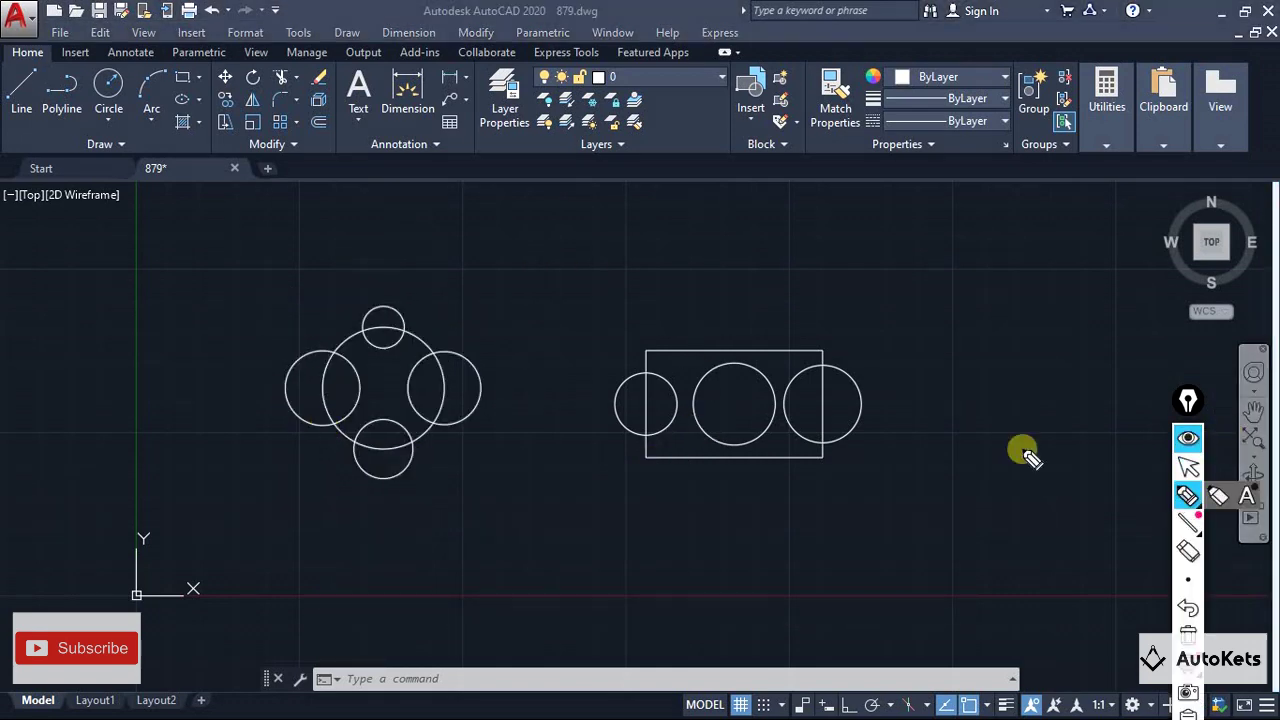
{"action": "mouse_move", "coordinate": [466, 269]}
{"action": "left_mouse_down"}
{"action": "mouse_move", "coordinate": [220, 279]}
{"action": "mouse_move", "coordinate": [215, 512]}
{"action": "mouse_move", "coordinate": [527, 531]}
{"action": "mouse_move", "coordinate": [520, 271]}
{"action": "left_mouse_up"}
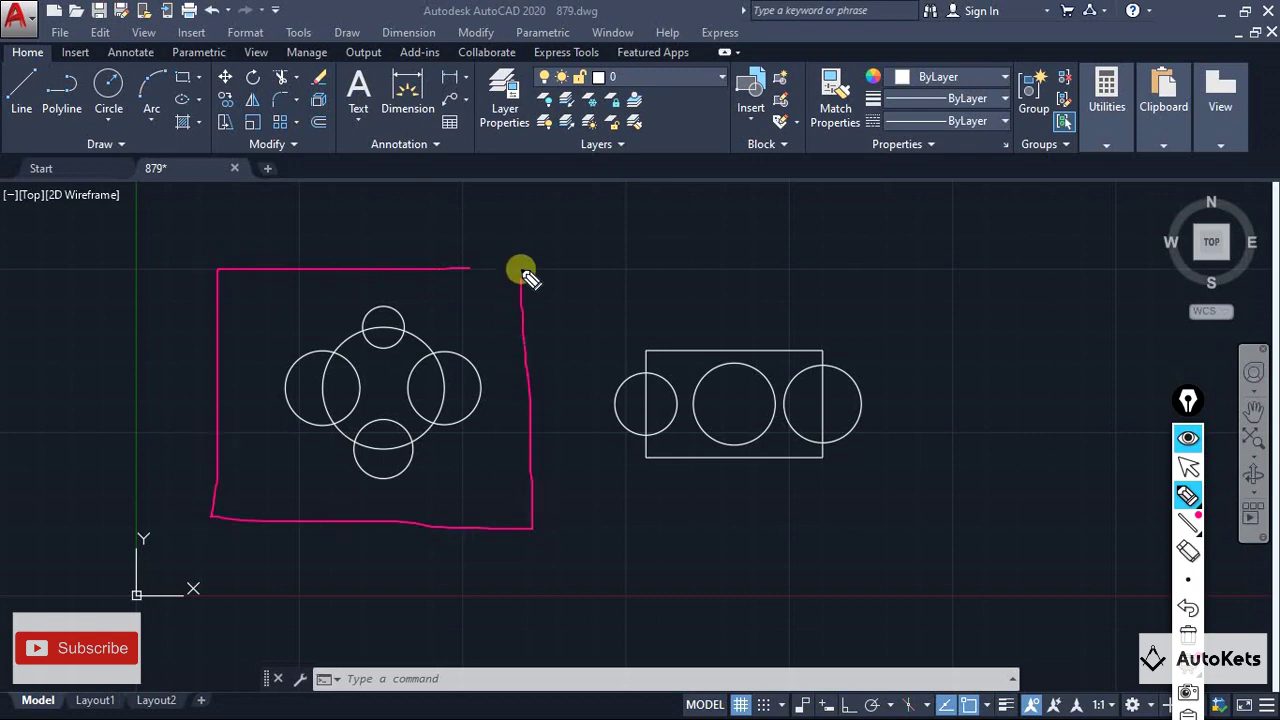
{"action": "mouse_move", "coordinate": [540, 337]}
{"action": "left_mouse_down"}
{"action": "mouse_move", "coordinate": [601, 256]}
{"action": "mouse_move", "coordinate": [776, 219]}
{"action": "mouse_move", "coordinate": [839, 215]}
{"action": "mouse_move", "coordinate": [790, 222]}
{"action": "mouse_move", "coordinate": [784, 236]}
{"action": "mouse_move", "coordinate": [861, 315]}
{"action": "mouse_move", "coordinate": [950, 300]}
{"action": "mouse_move", "coordinate": [947, 217]}
{"action": "mouse_move", "coordinate": [840, 211]}
{"action": "mouse_move", "coordinate": [821, 262]}
{"action": "mouse_move", "coordinate": [842, 298]}
{"action": "mouse_move", "coordinate": [797, 305]}
{"action": "left_mouse_up"}
{"action": "mouse_move", "coordinate": [884, 228]}
{"action": "left_mouse_down"}
{"action": "mouse_move", "coordinate": [866, 266]}
{"action": "mouse_move", "coordinate": [873, 298]}
{"action": "left_mouse_up"}
{"action": "mouse_move", "coordinate": [848, 238]}
{"action": "left_mouse_down"}
{"action": "mouse_move", "coordinate": [870, 266]}
{"action": "mouse_move", "coordinate": [929, 277]}
{"action": "mouse_move", "coordinate": [929, 288]}
{"action": "left_mouse_up"}
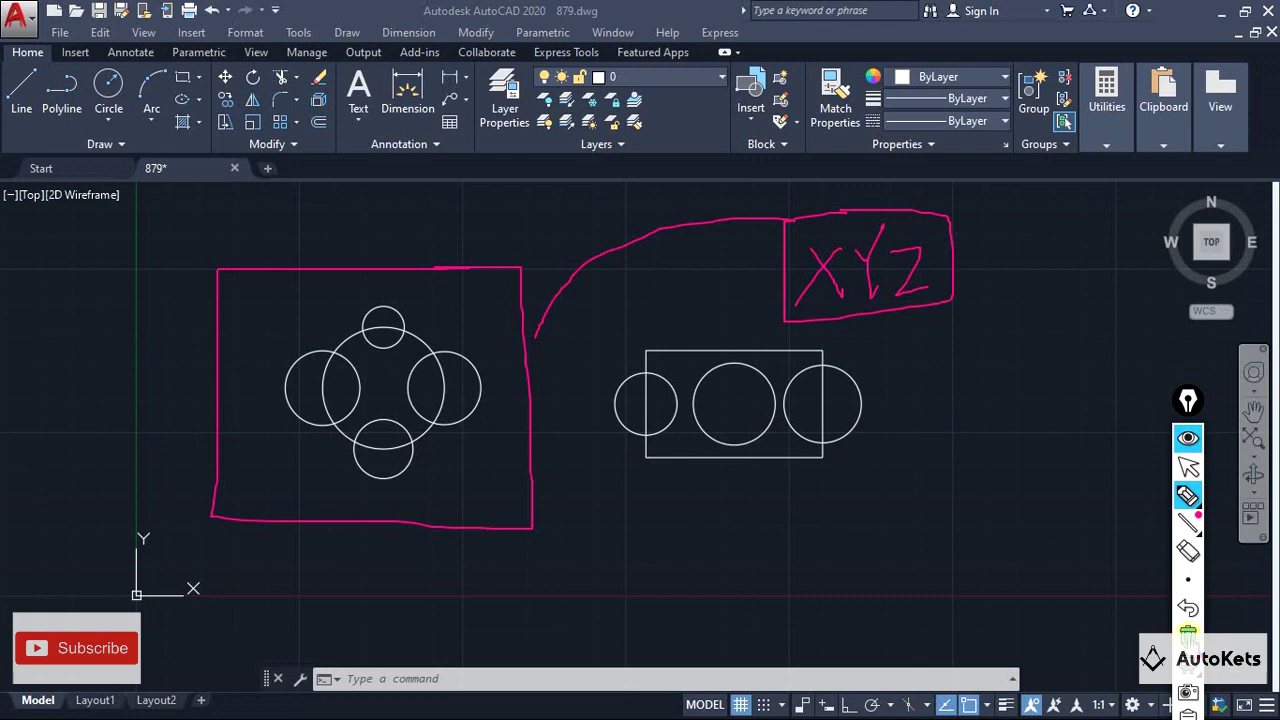
{"action": "left_click", "coordinate": [1188, 633]}
{"action": "left_click", "coordinate": [1188, 467]}
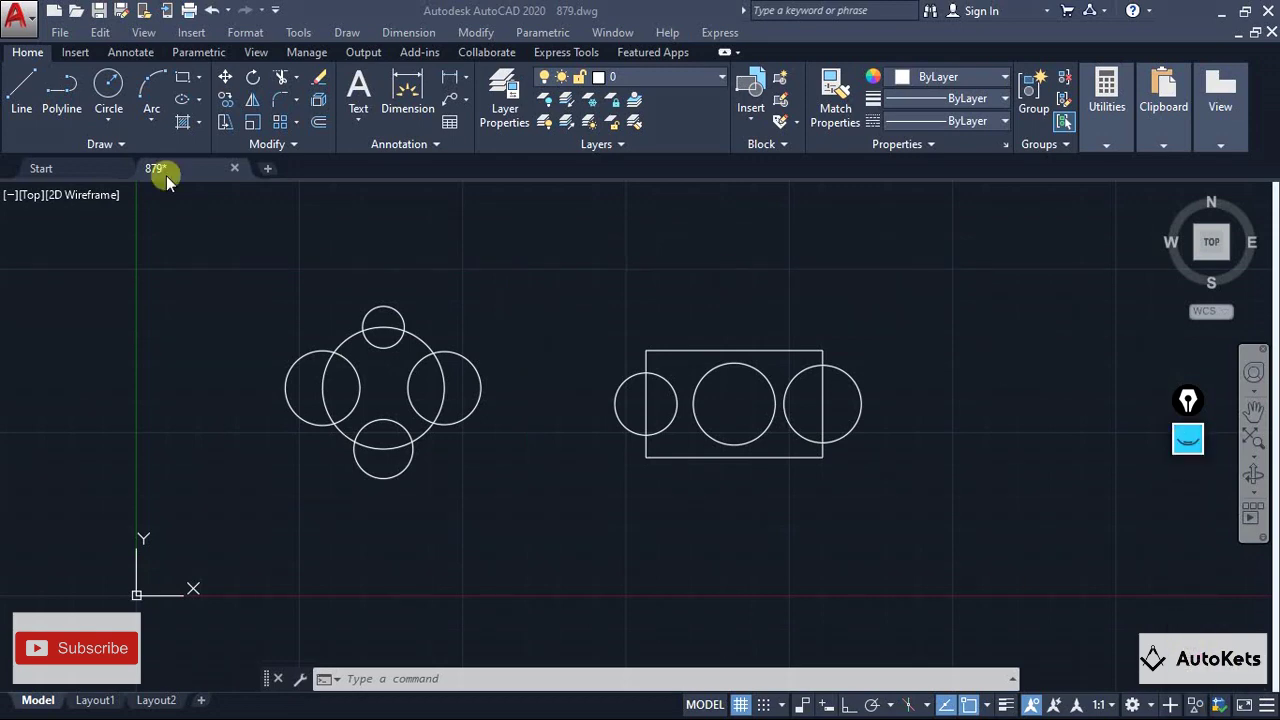
Start the Write Block command in drawing 879 and choose the existing block 879 as its source
{"action": "left_click", "coordinate": [71, 52]}
{"action": "left_click", "coordinate": [74, 125]}
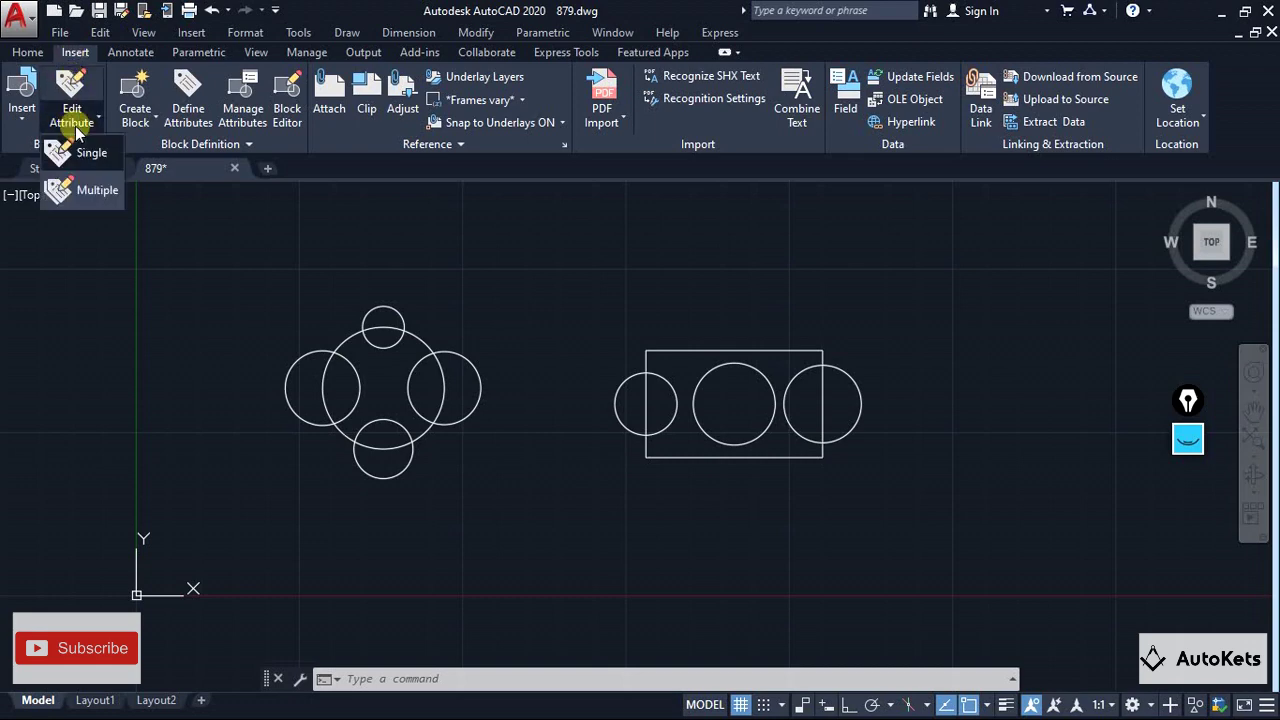
{"action": "left_click", "coordinate": [22, 110]}
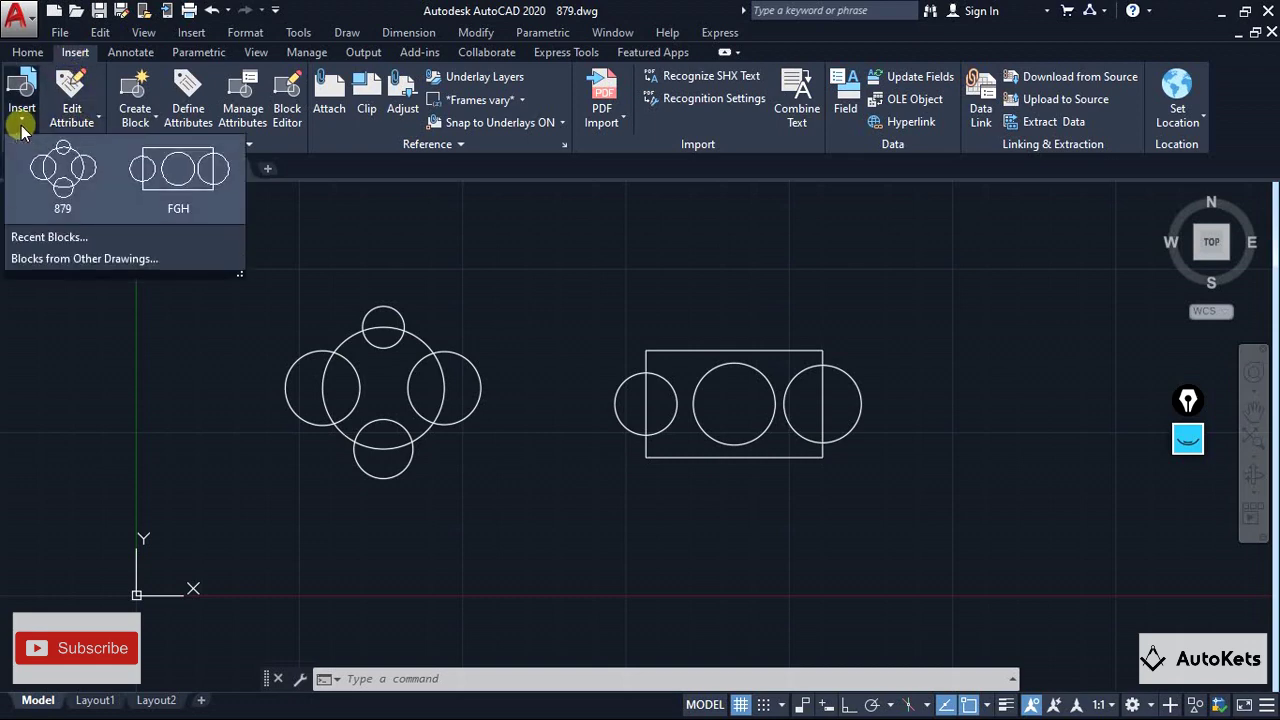
{"action": "left_click", "coordinate": [72, 120]}
{"action": "left_click", "coordinate": [135, 120]}
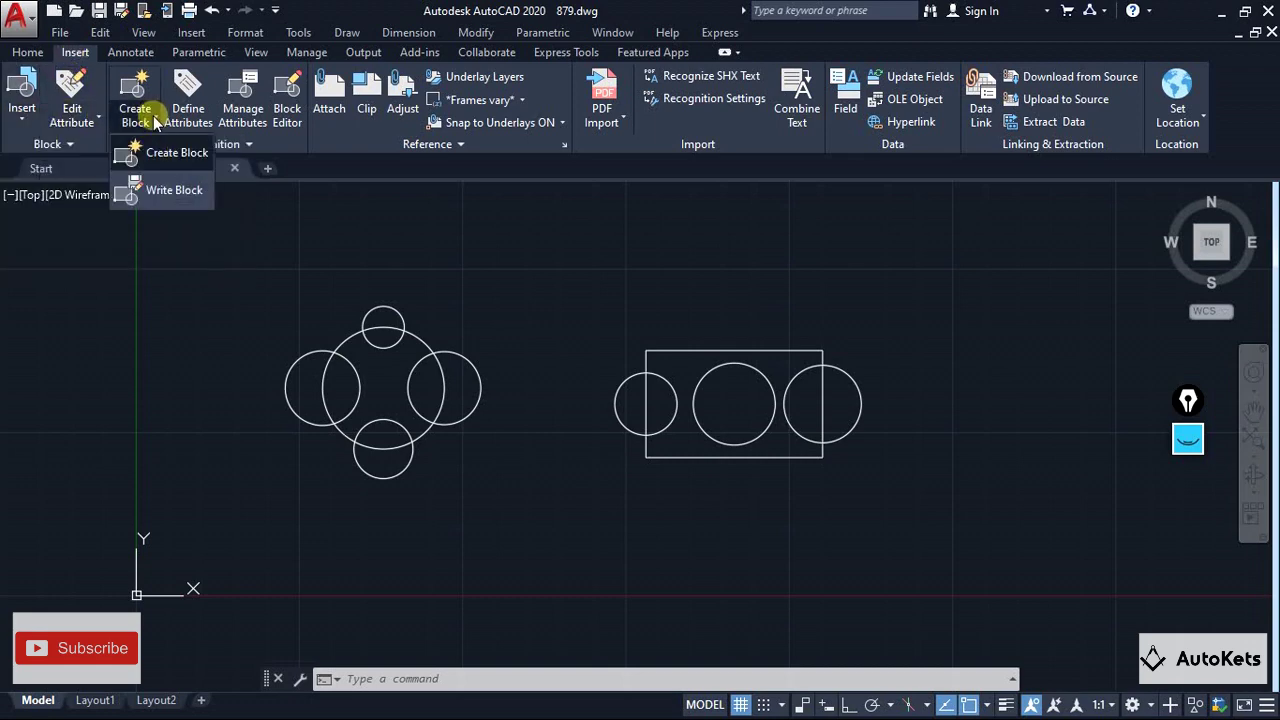
{"action": "left_click", "coordinate": [160, 192]}
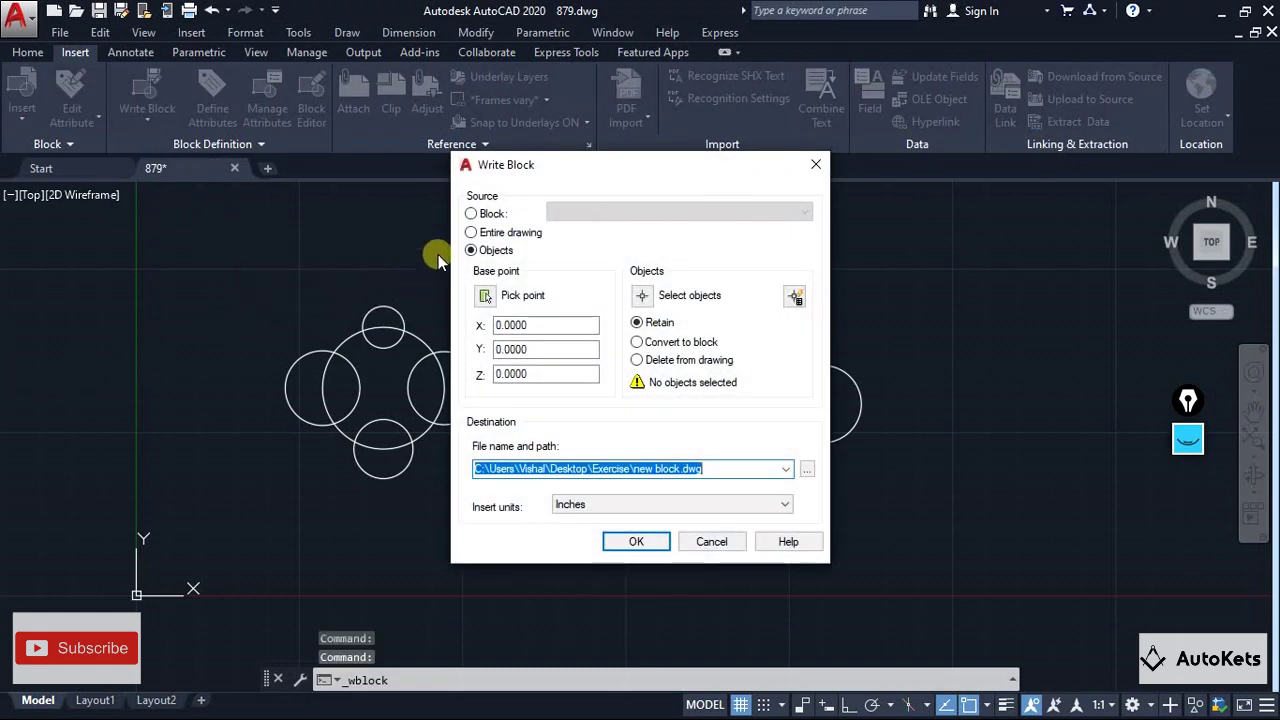
{"action": "left_click", "coordinate": [486, 214]}
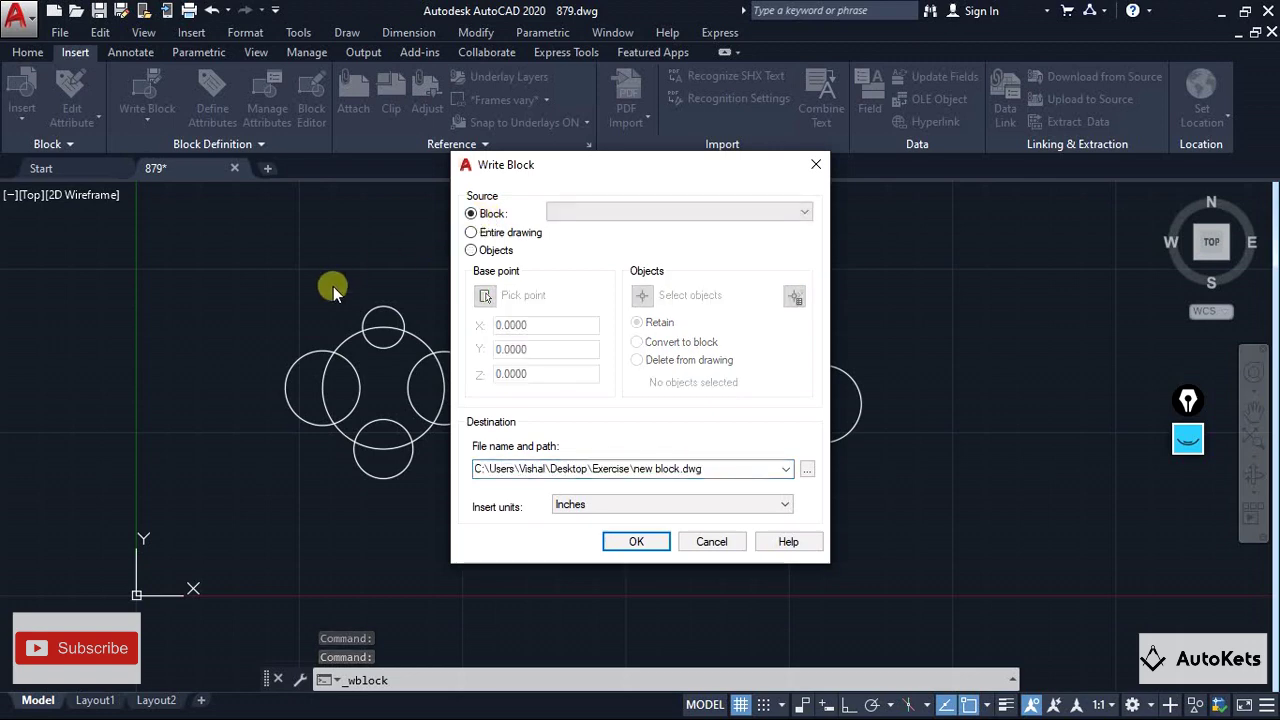
{"action": "left_click", "coordinate": [571, 212]}
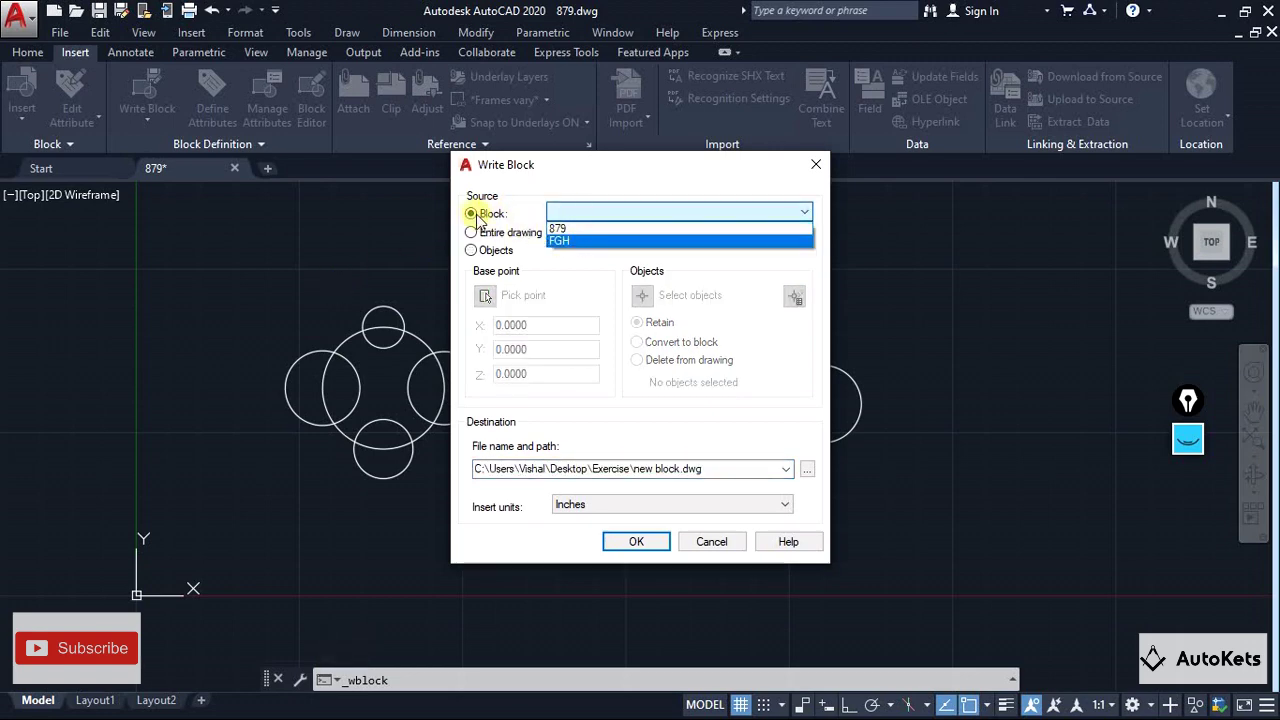
{"action": "left_click", "coordinate": [577, 227]}
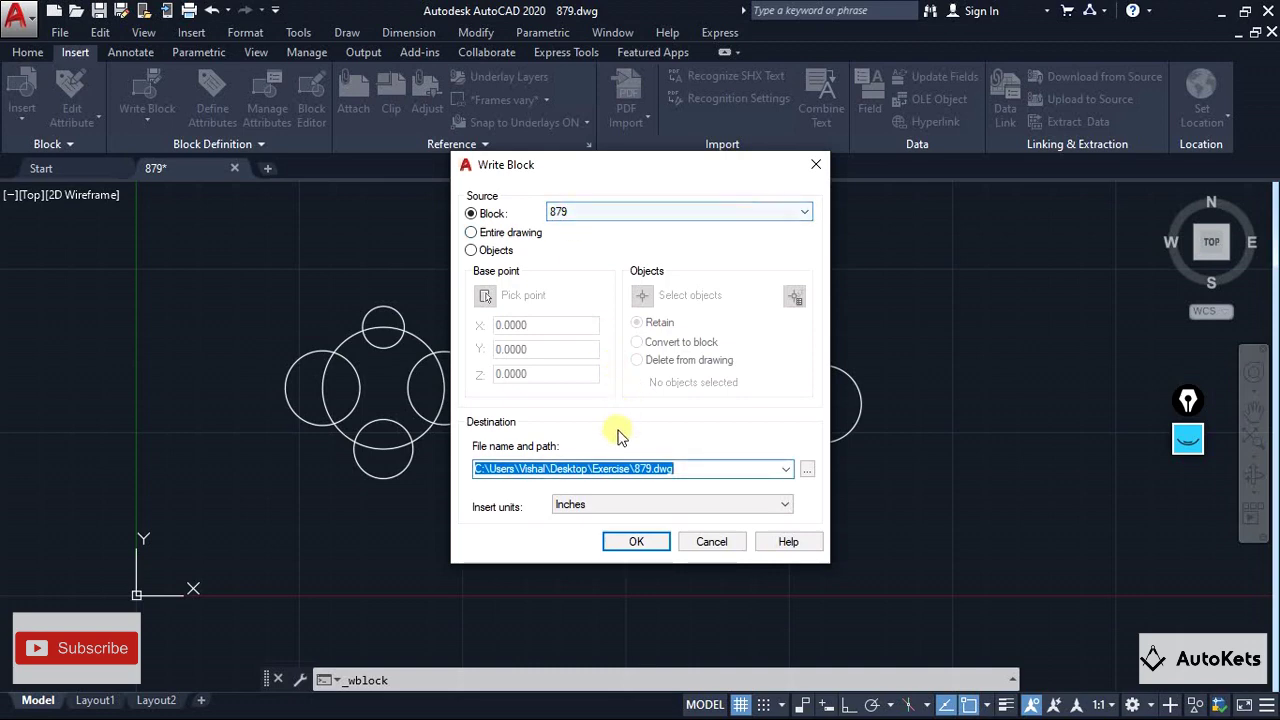
Set the destination file to 879 Seperate in the Exercise folder and write the block out
{"action": "left_click", "coordinate": [806, 469]}
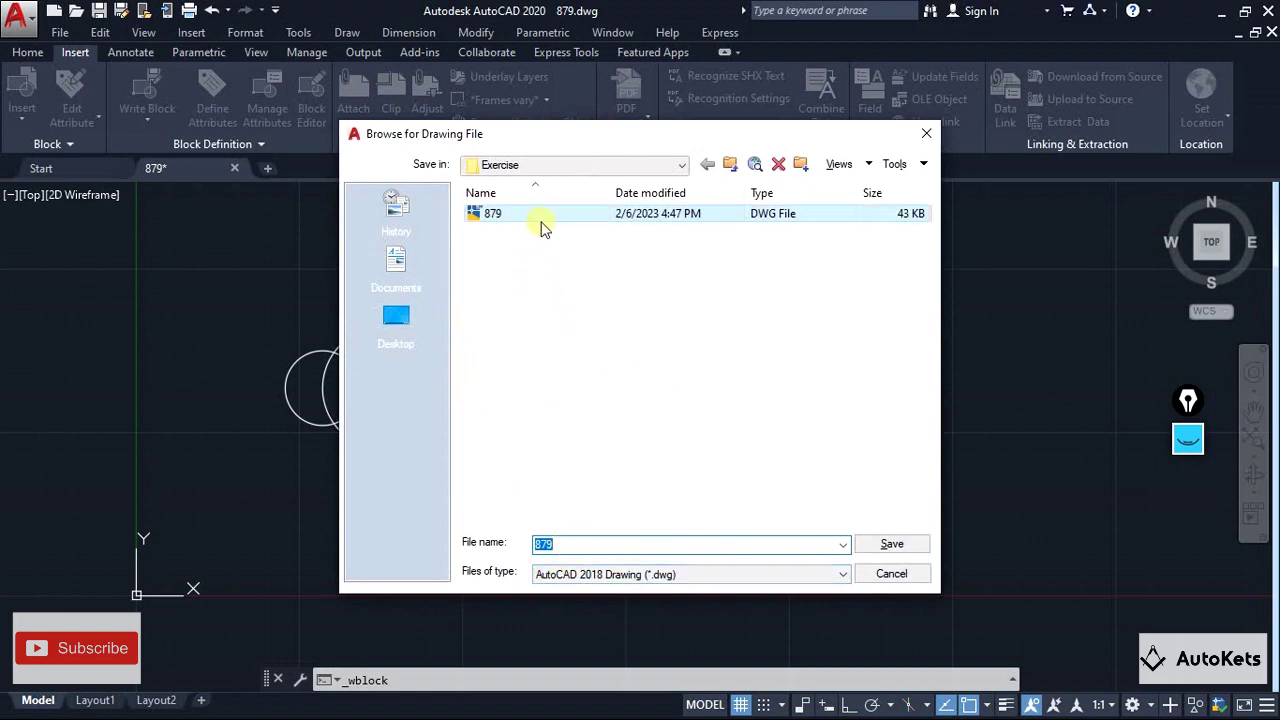
{"action": "left_click", "coordinate": [566, 544]}
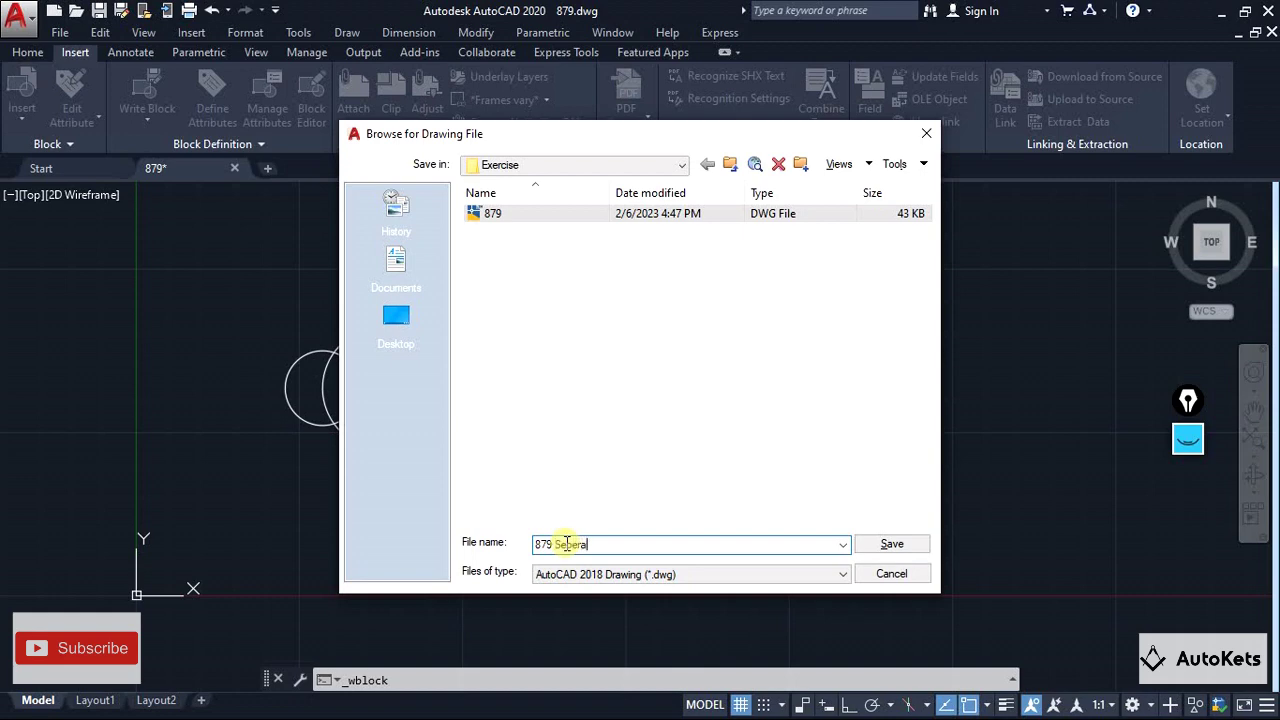
{"action": "left_click", "coordinate": [892, 544]}
{"action": "left_click", "coordinate": [634, 542]}
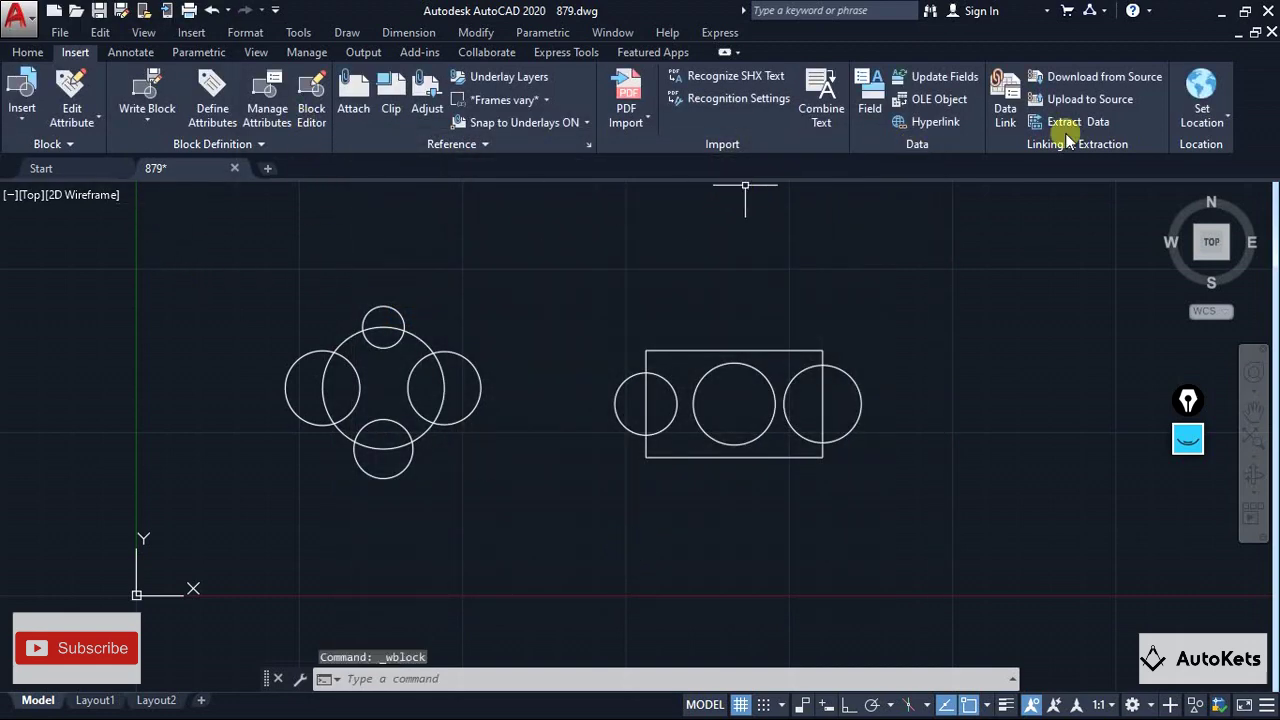
Examine the 879 Seperate and 879 drawing files in the Exercise folder in File Explorer, and return to AutoCAD
{"action": "left_click", "coordinate": [1221, 11]}
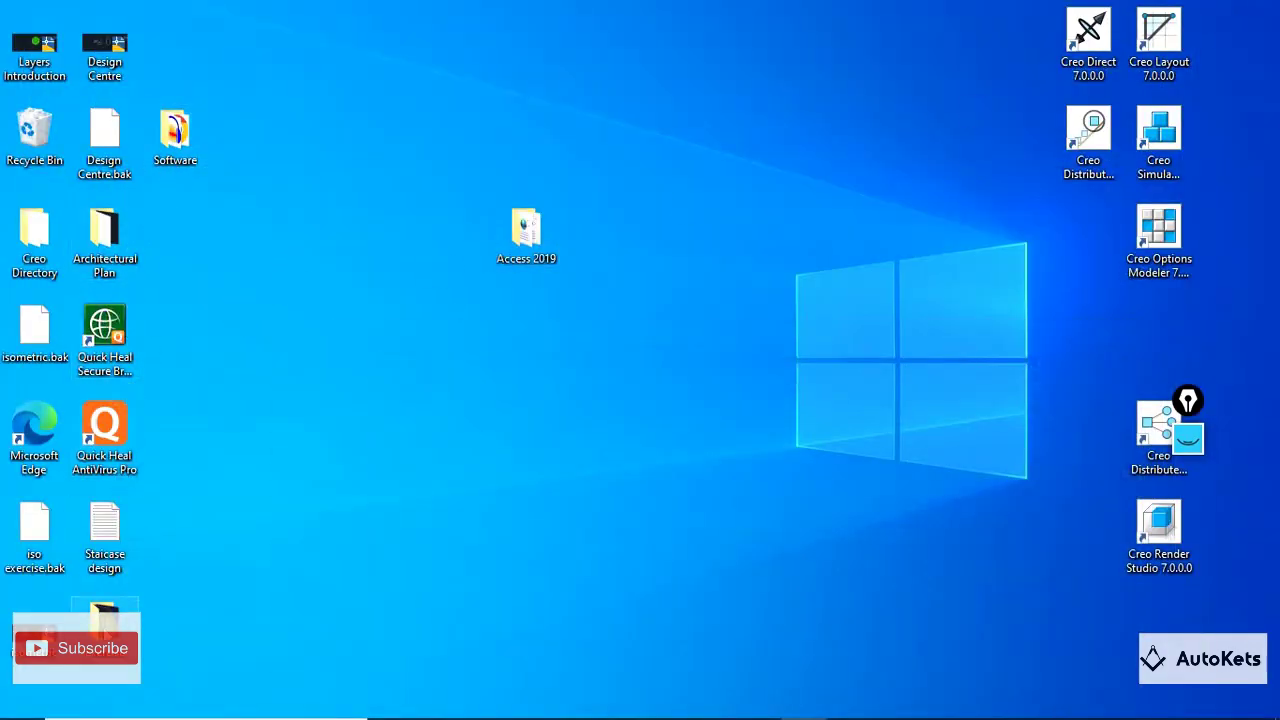
{"action": "key", "text": "alt+Tab"}
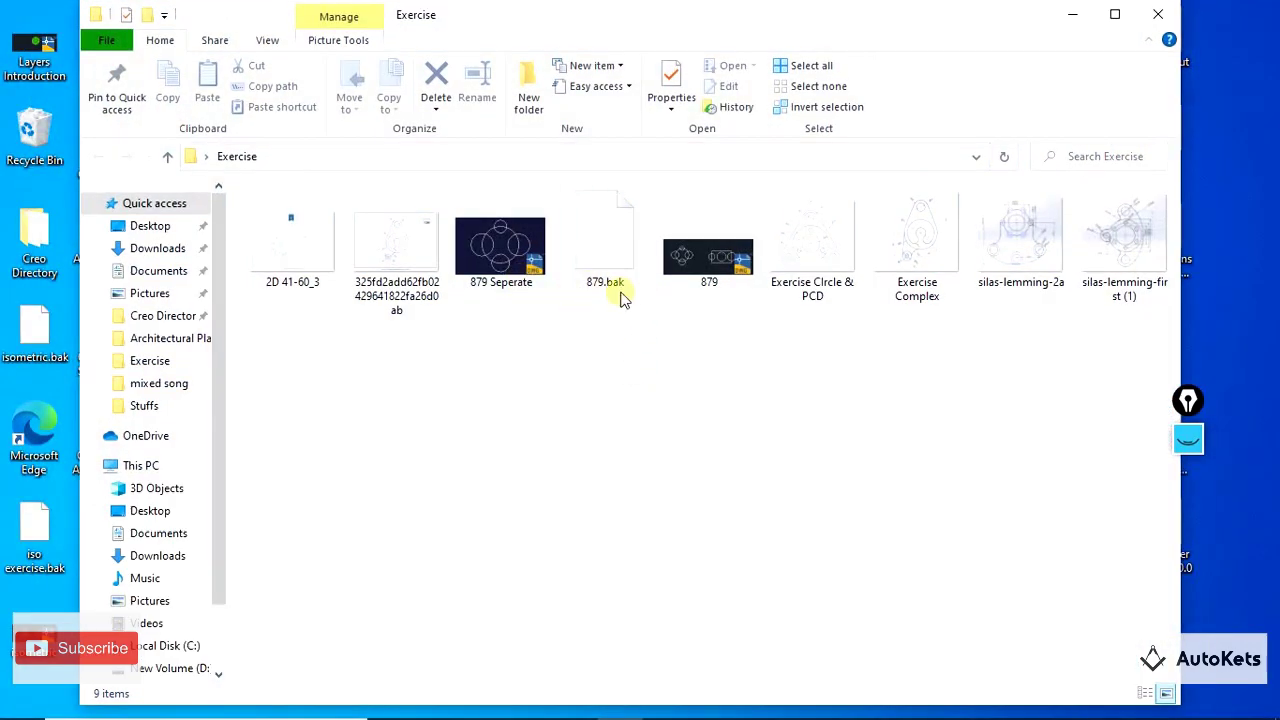
{"action": "left_click", "coordinate": [508, 290]}
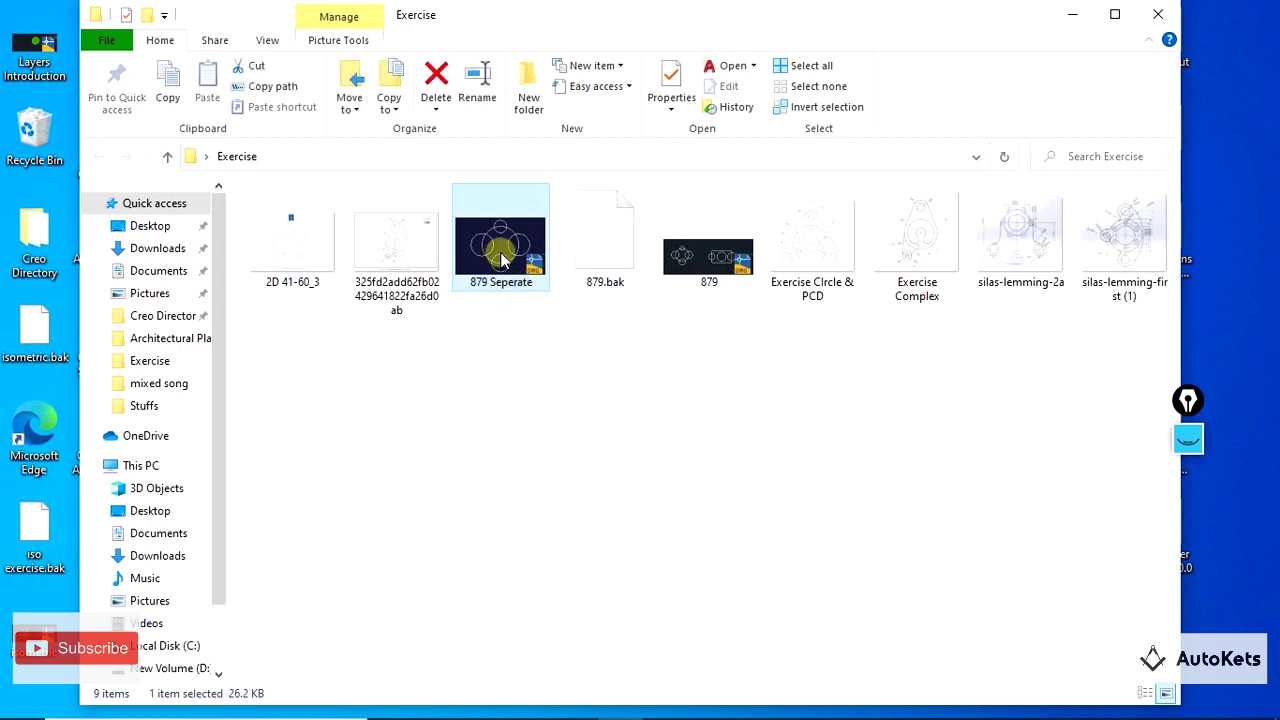
{"action": "left_click", "coordinate": [1114, 14]}
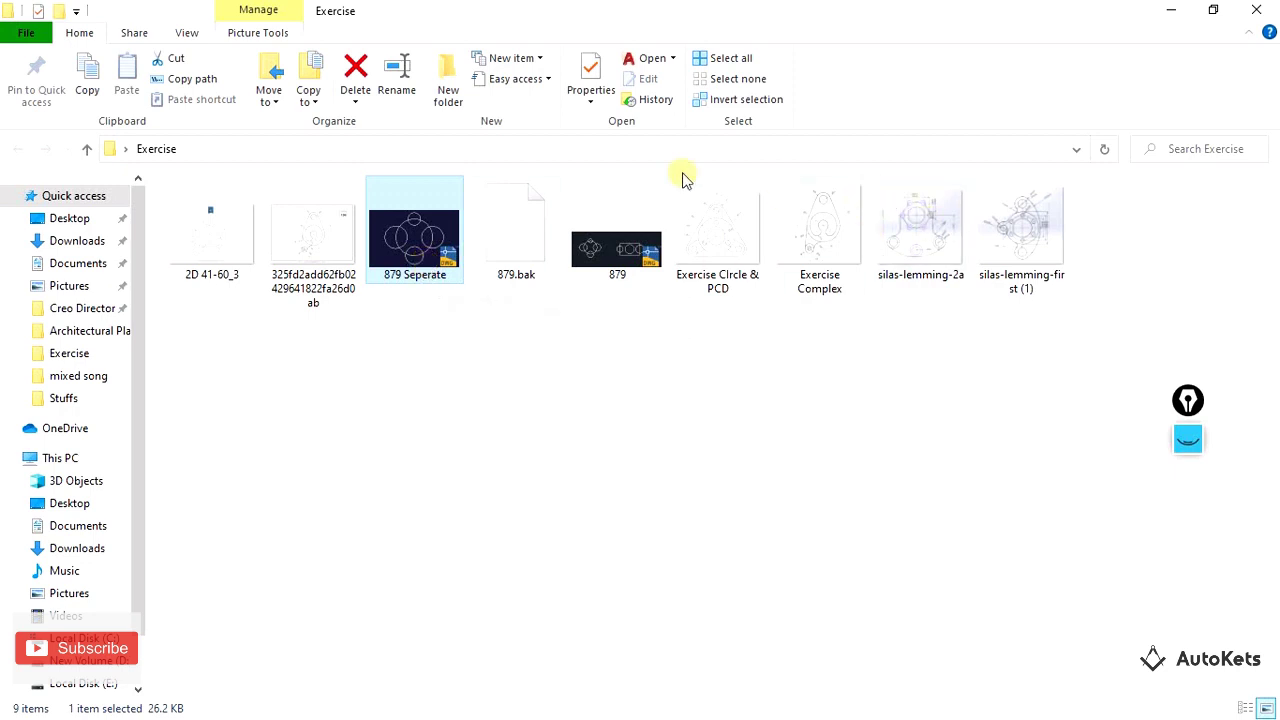
{"action": "left_click", "coordinate": [600, 262]}
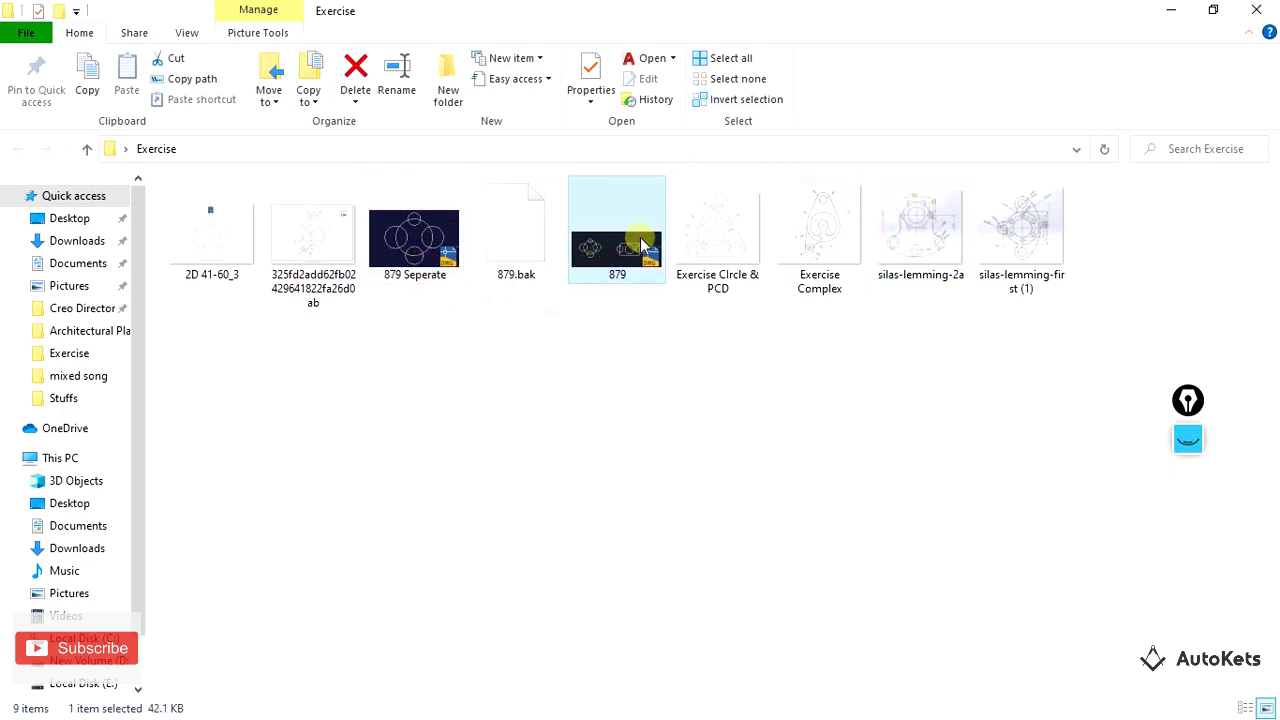
{"action": "left_click", "coordinate": [444, 242]}
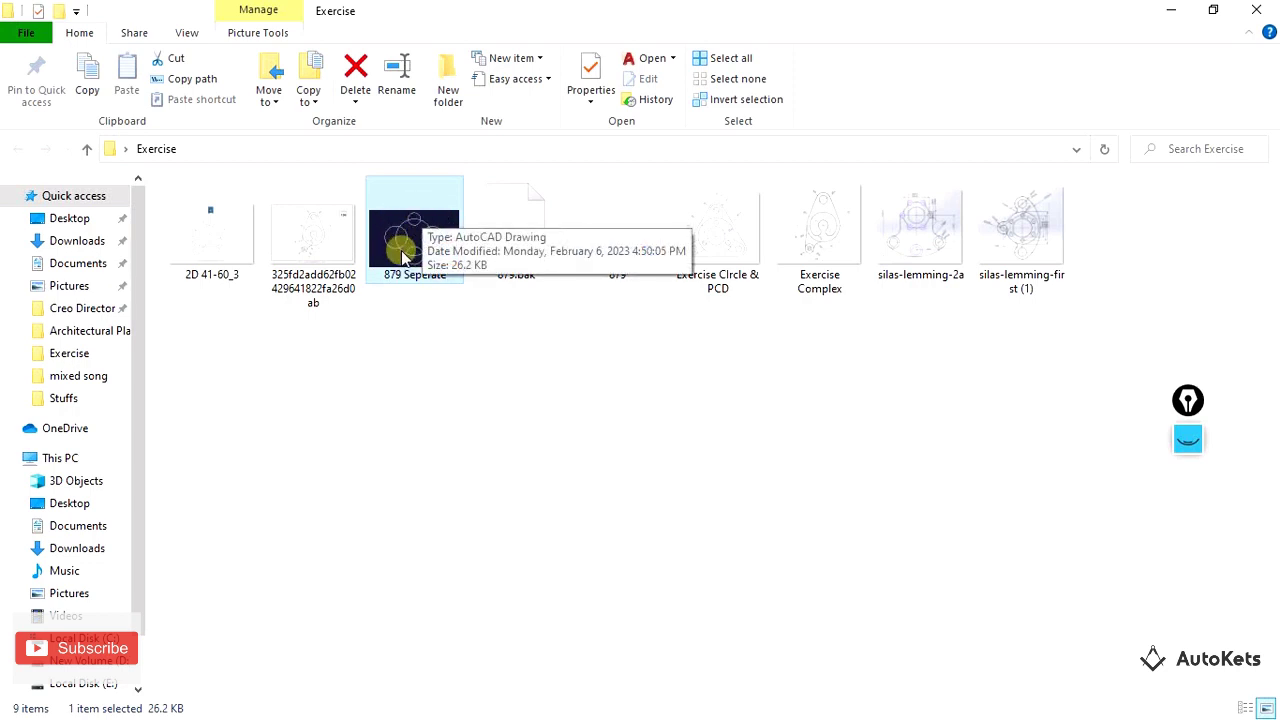
{"action": "key", "text": "alt+Tab"}
{"action": "left_click", "coordinate": [720, 375]}
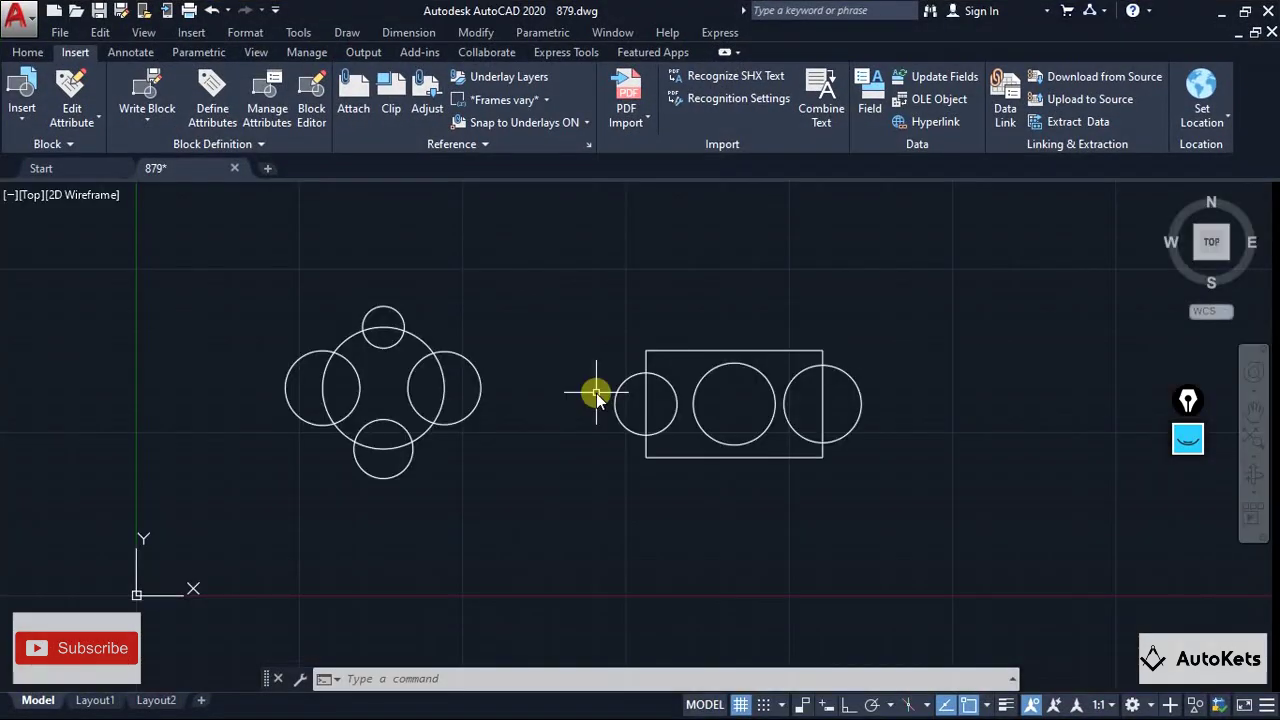